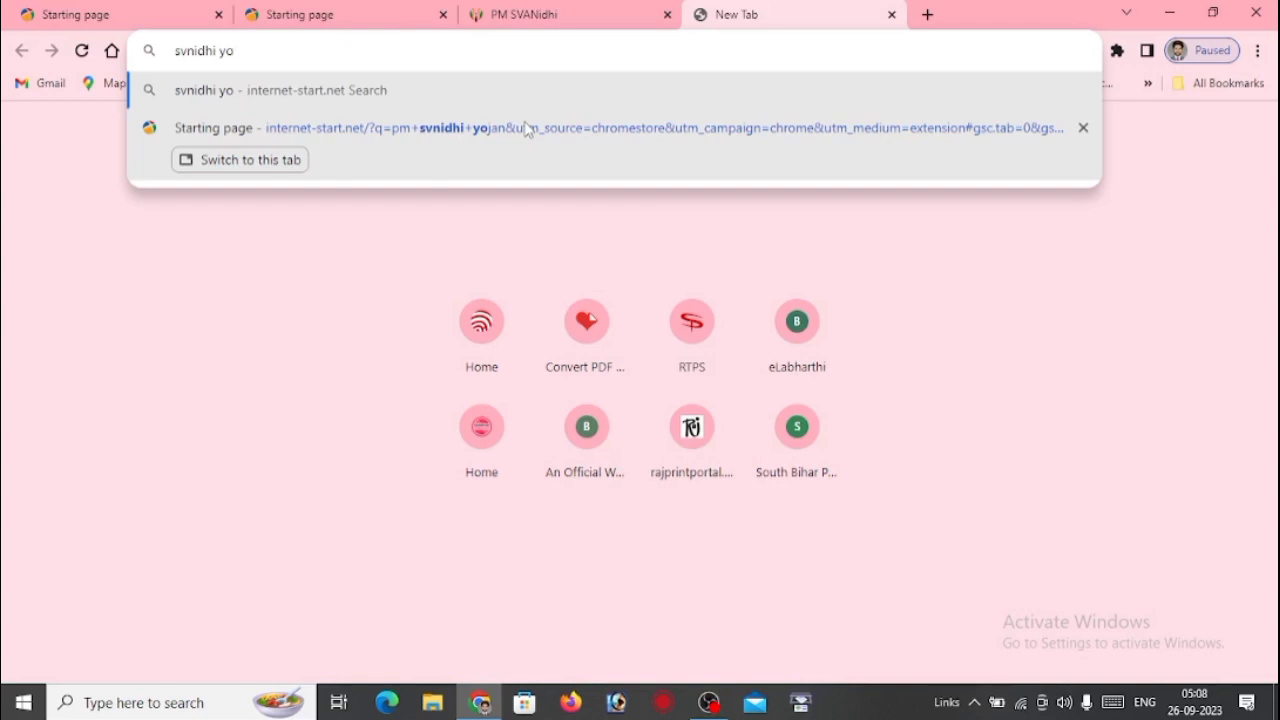
Step: Search for 'svnidhi yojan' and open the official pmsvanidhi.mohua.gov.in result
type("jan")
key("Return")
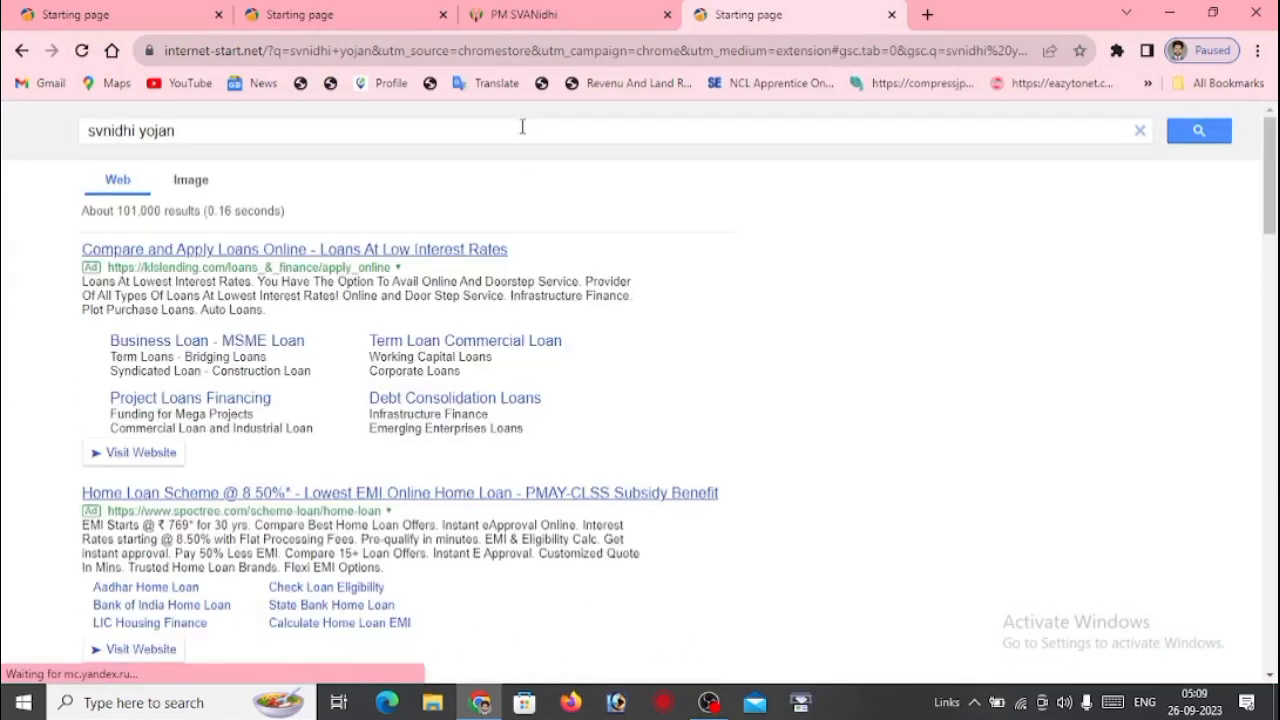
scroll(450, 485, "down", 3)
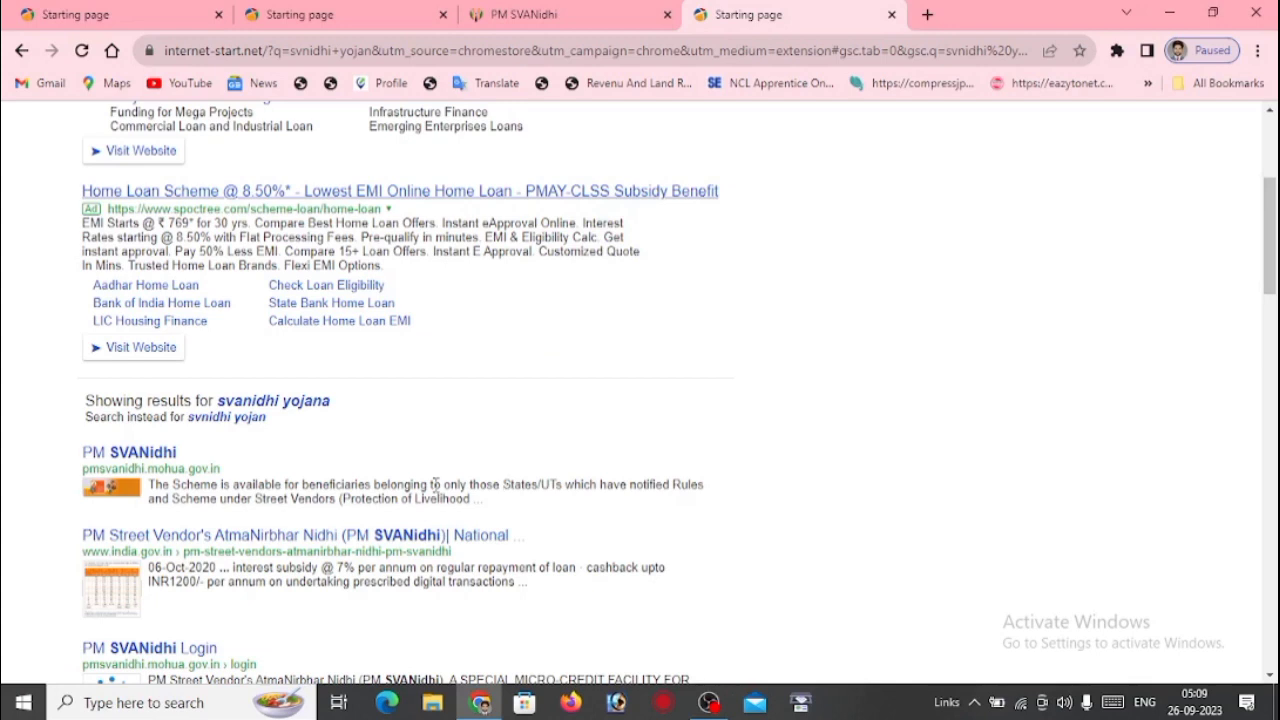
left_click(139, 458)
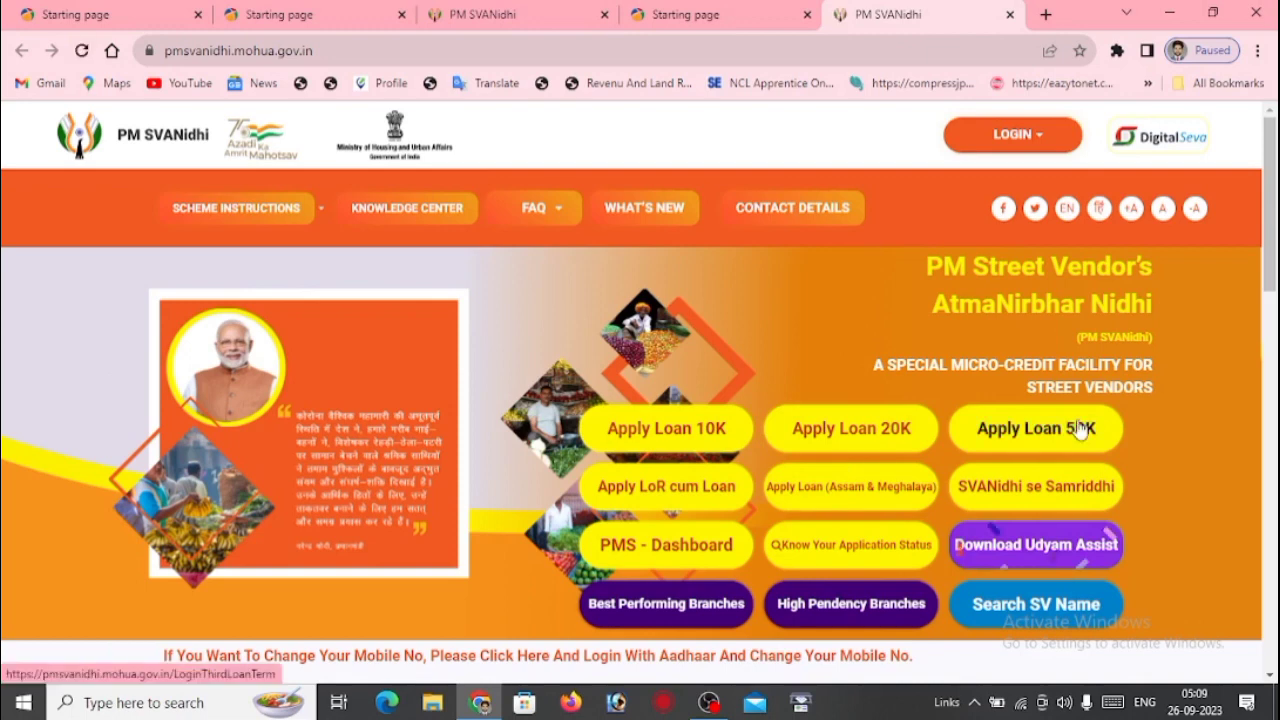
Step: Start the LoR cum Loan login with the applicant's mobile number and captcha, requesting an OTP
left_click(771, 537)
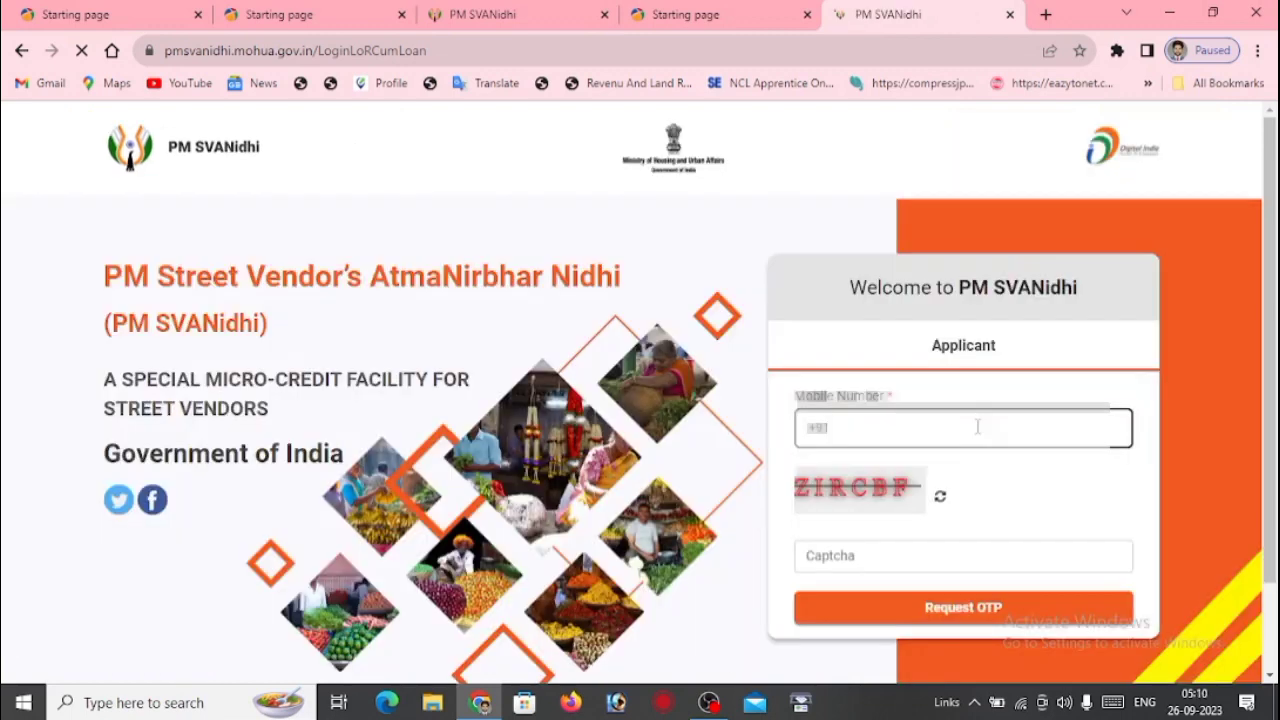
left_click(886, 556)
type("z")
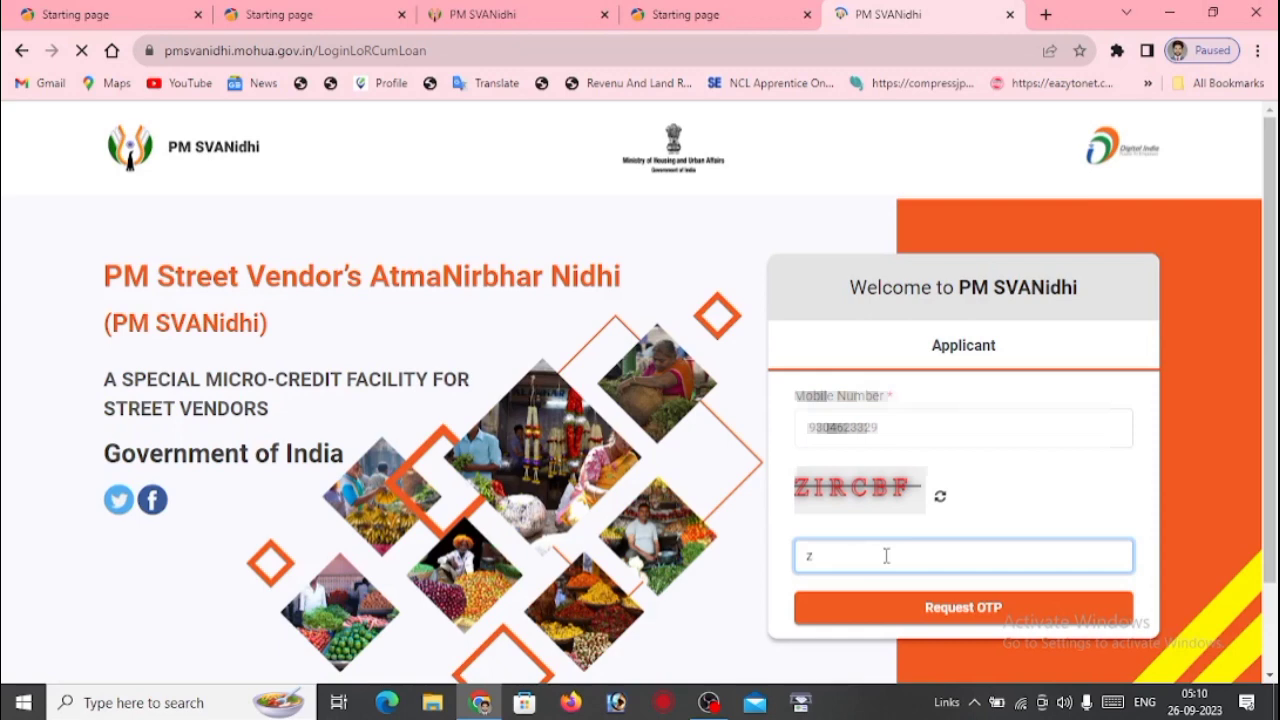
type("ircbf")
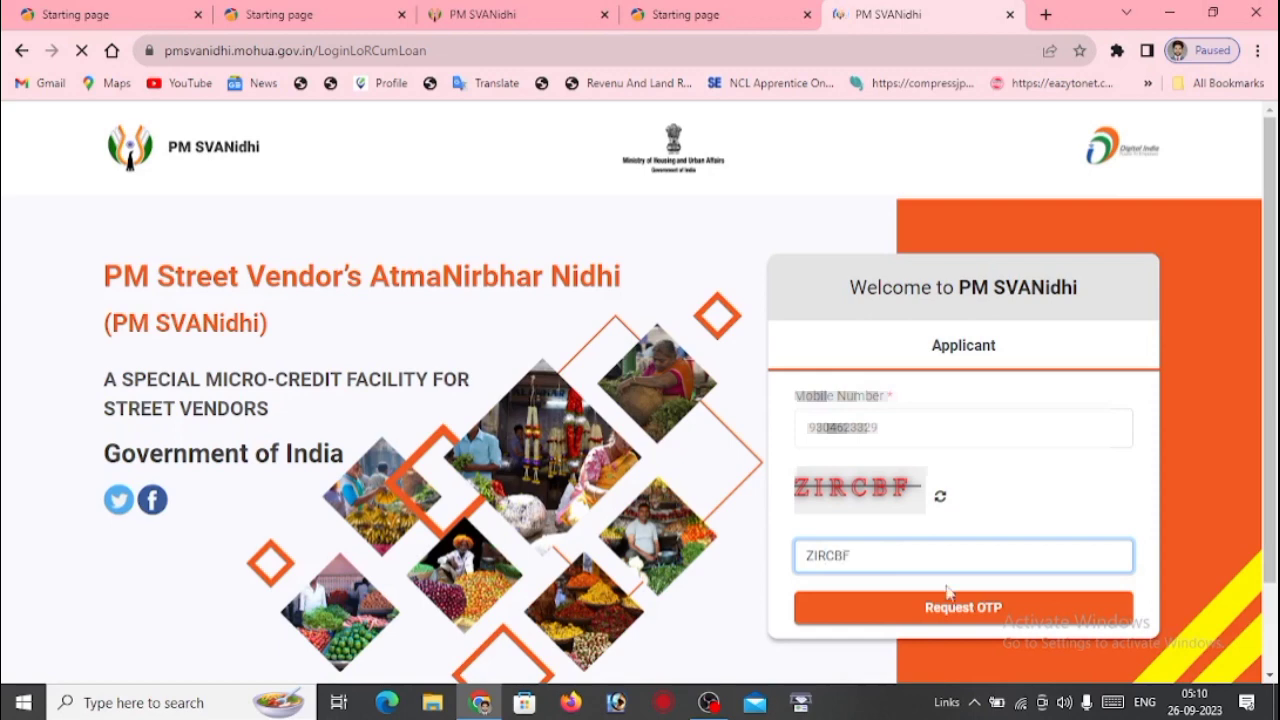
left_click(993, 612)
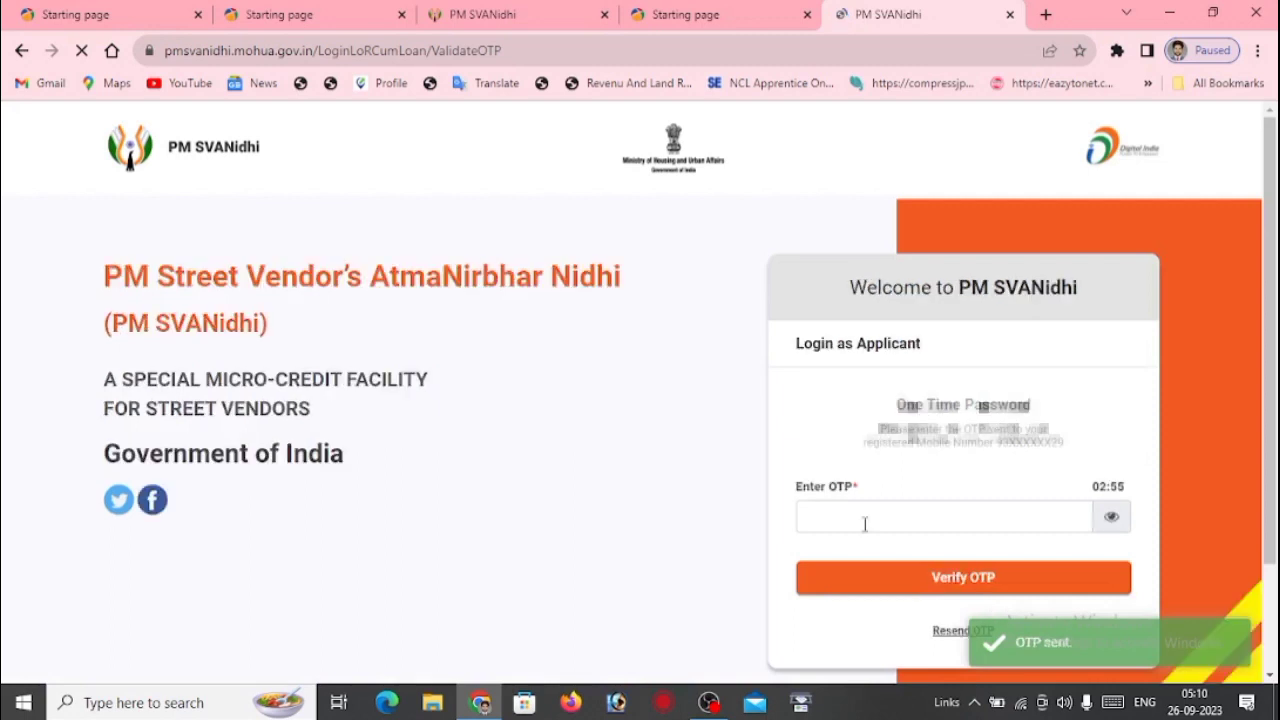
Step: Enter the received login OTP and verify it
left_click(871, 519)
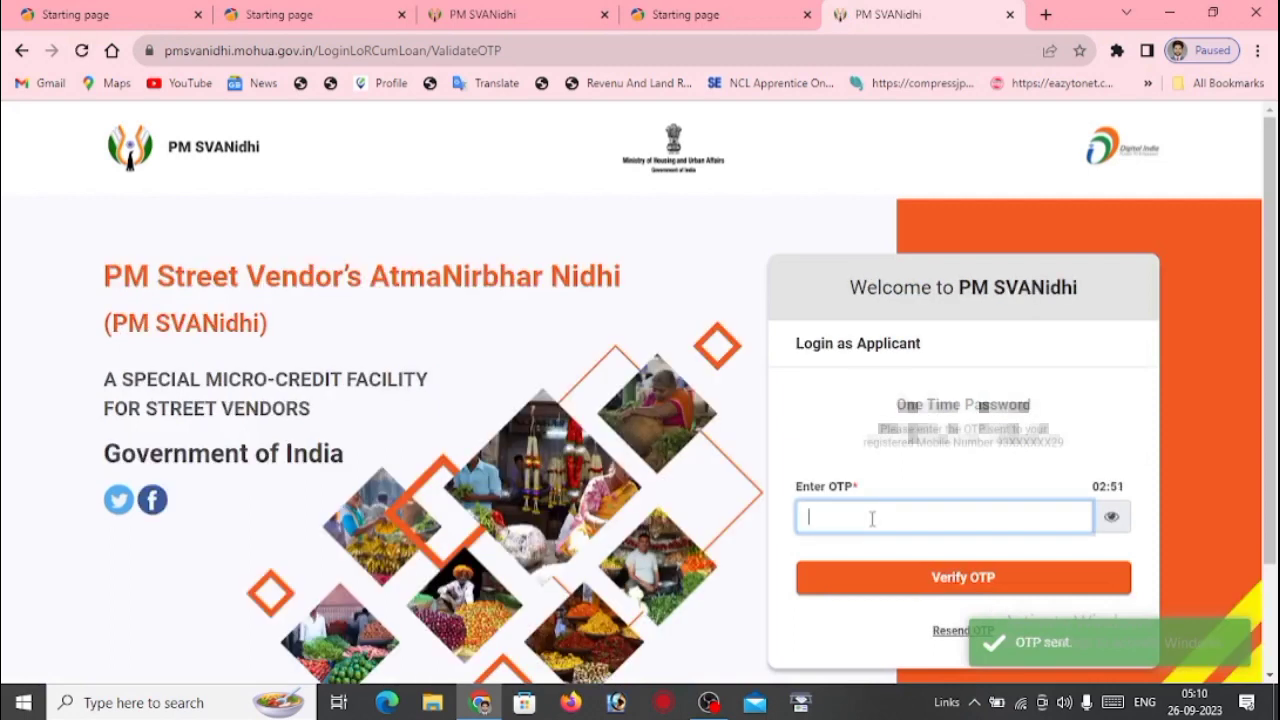
type("••••••")
left_click(877, 592)
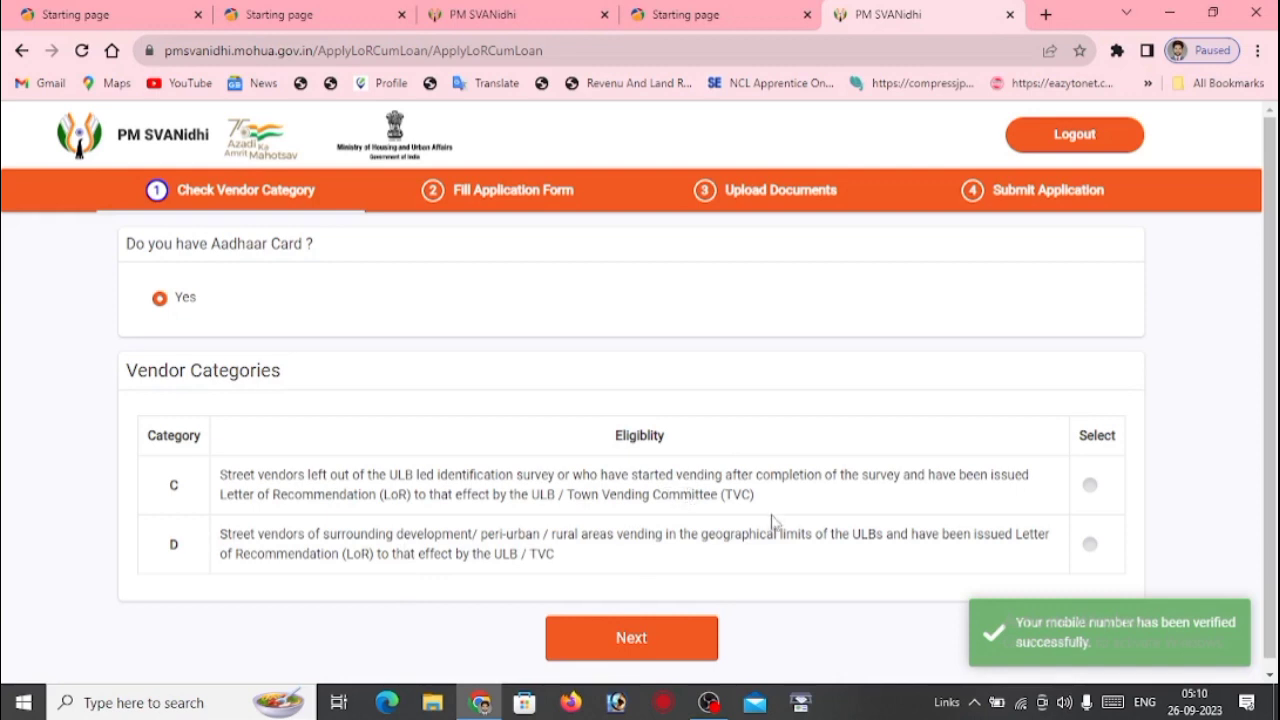
Step: Choose vendor category D, answer Yes for Aadhaar, and continue to the application form
left_click(1090, 545)
left_click(161, 301)
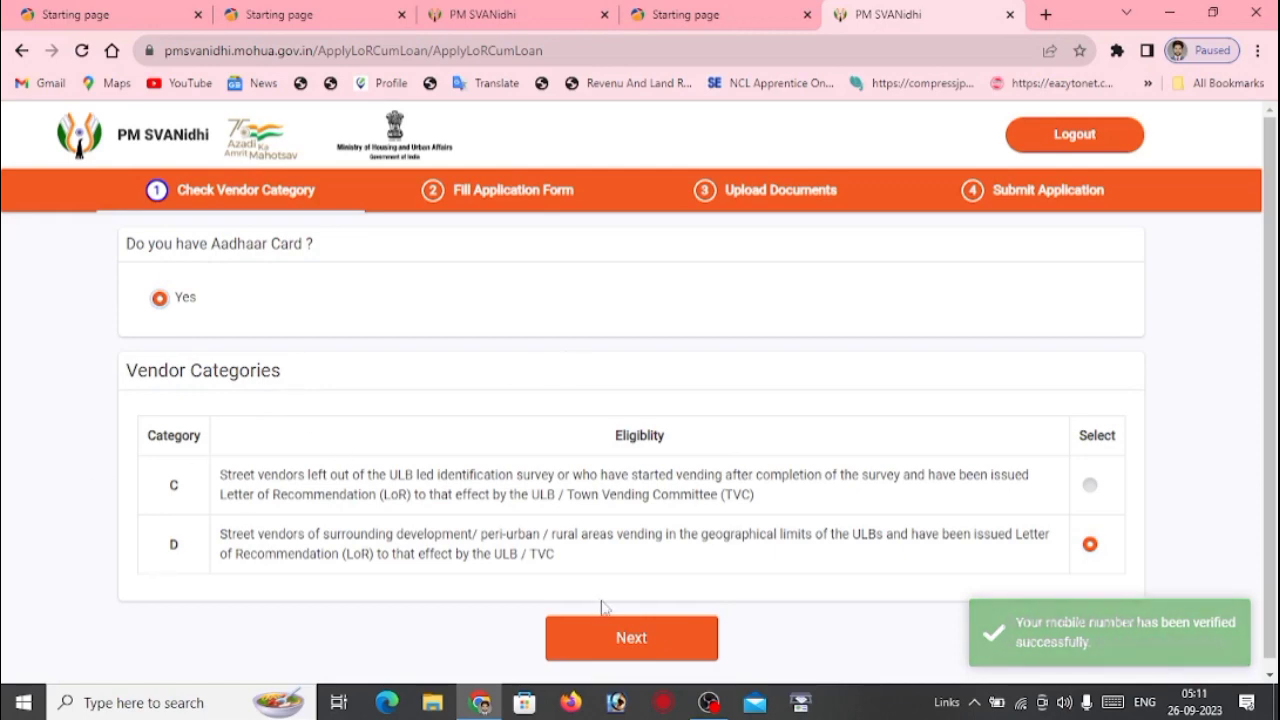
left_click(645, 650)
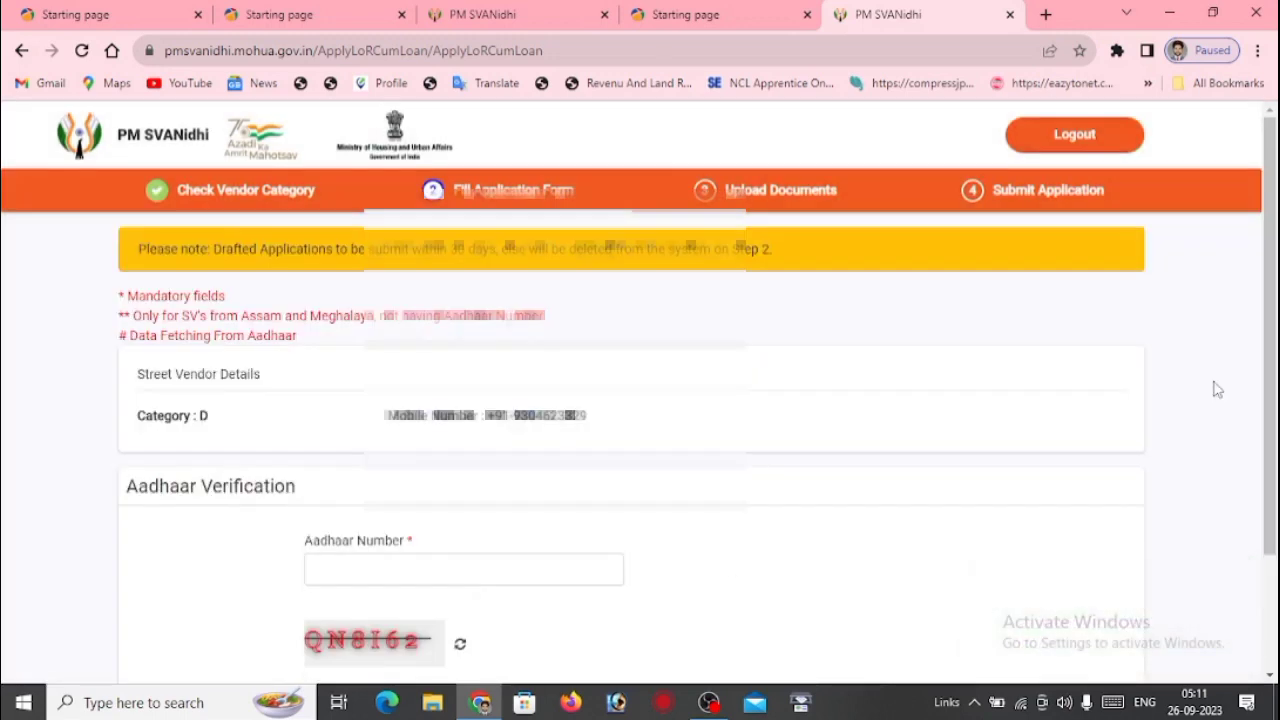
Step: Enter the applicant's Aadhaar number and the captcha, and request a verification OTP
scroll(1274, 430, "down", 1)
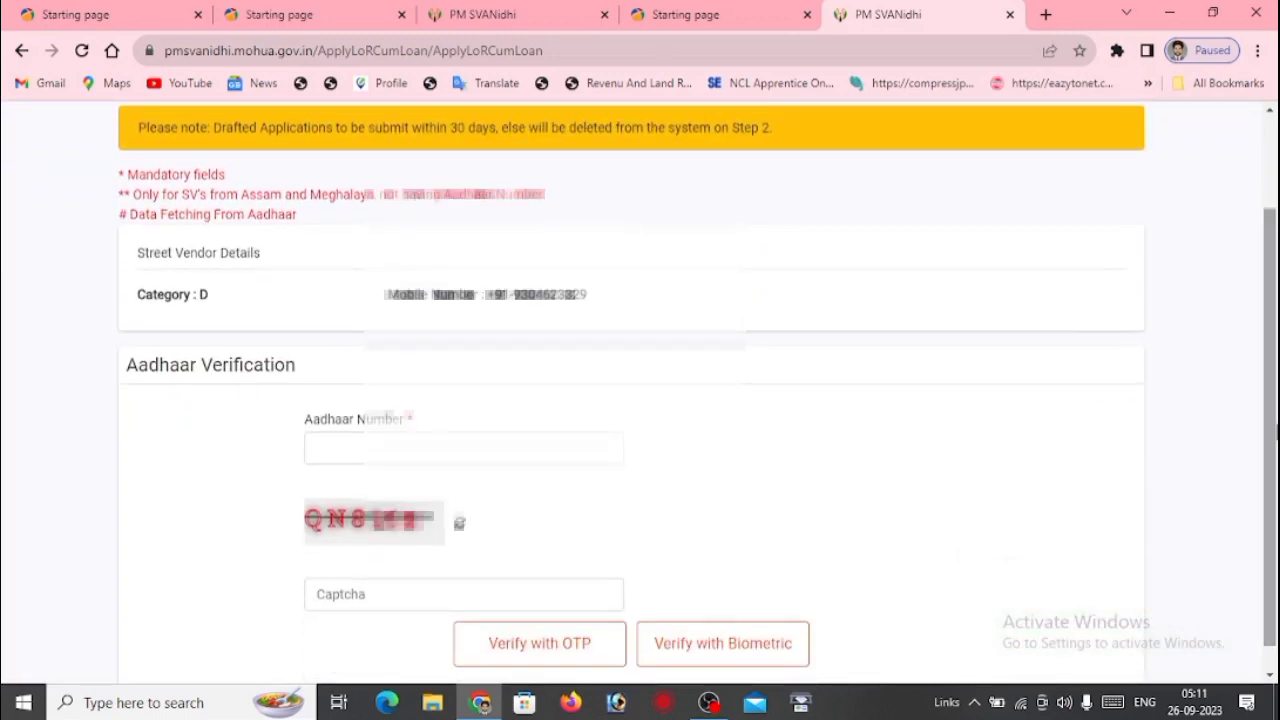
left_click(436, 445)
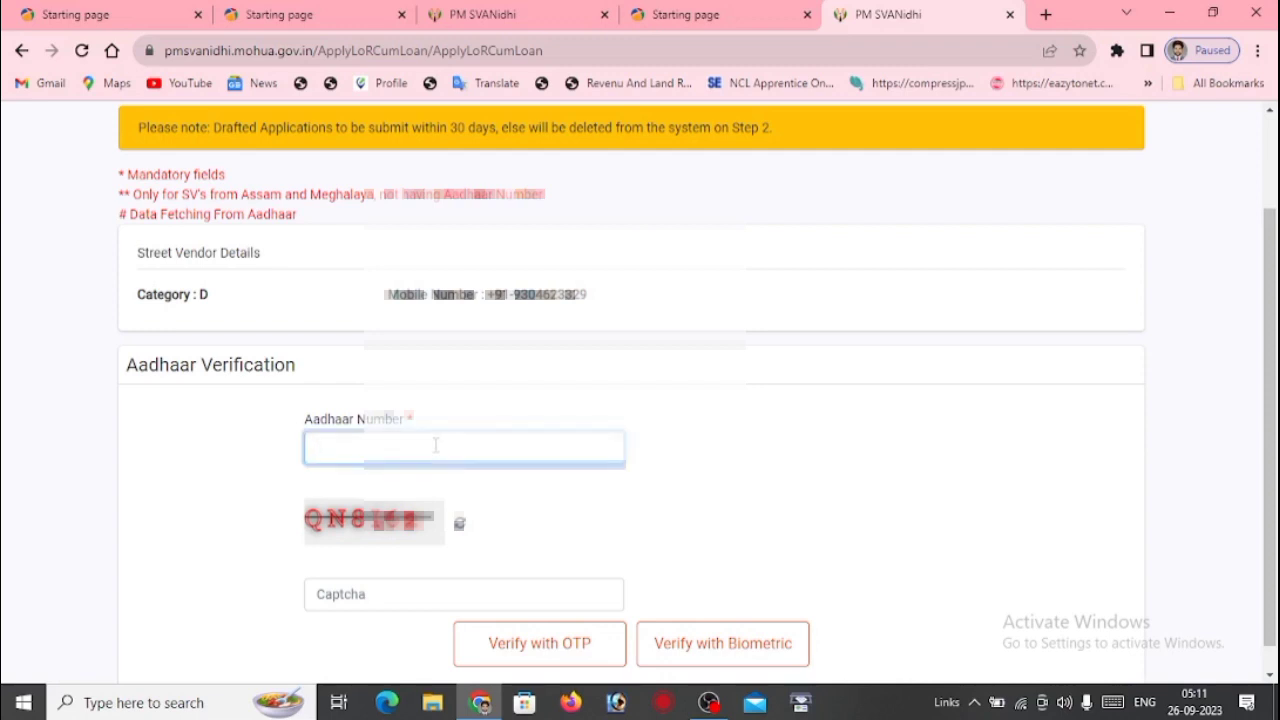
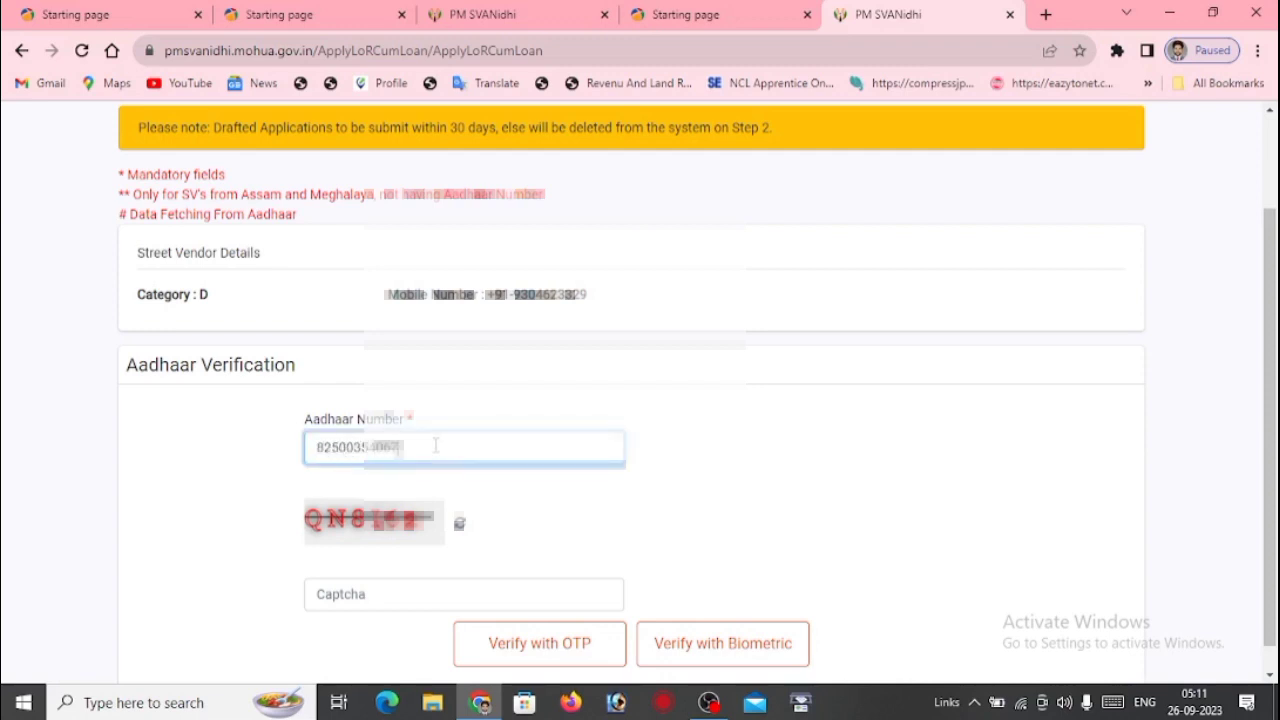
scroll(1274, 517, "down", 1)
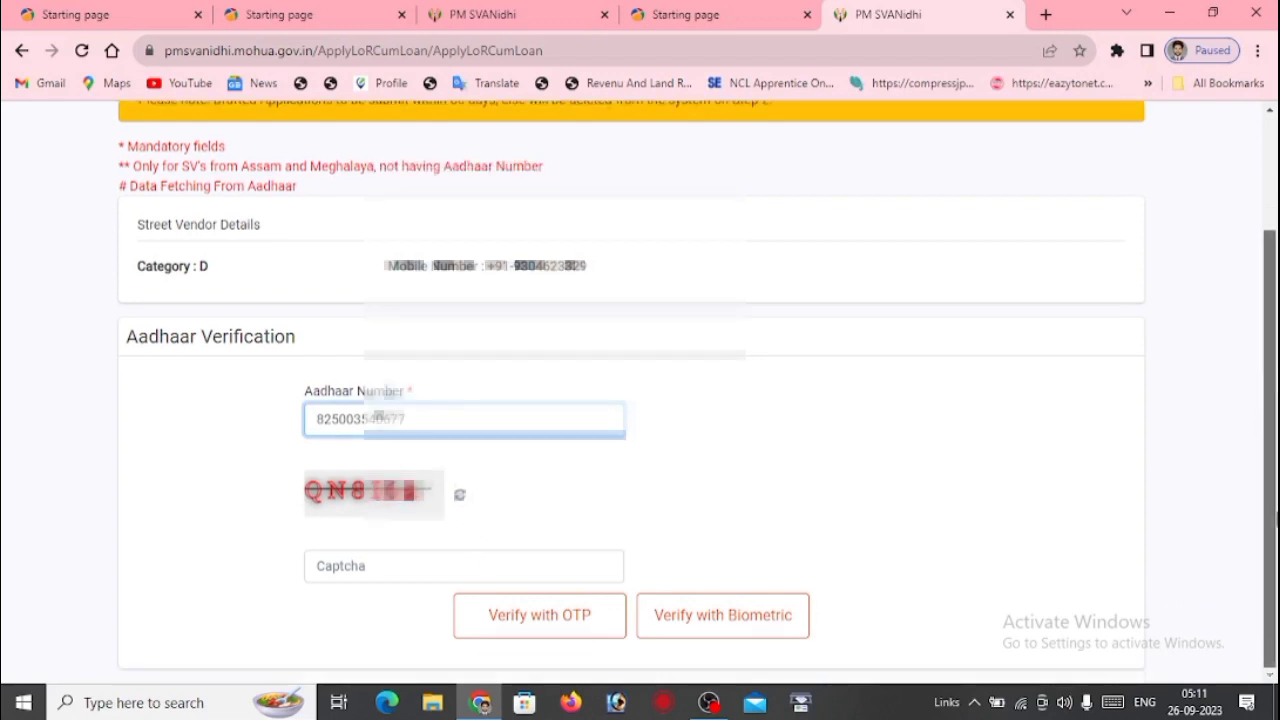
left_click(353, 566)
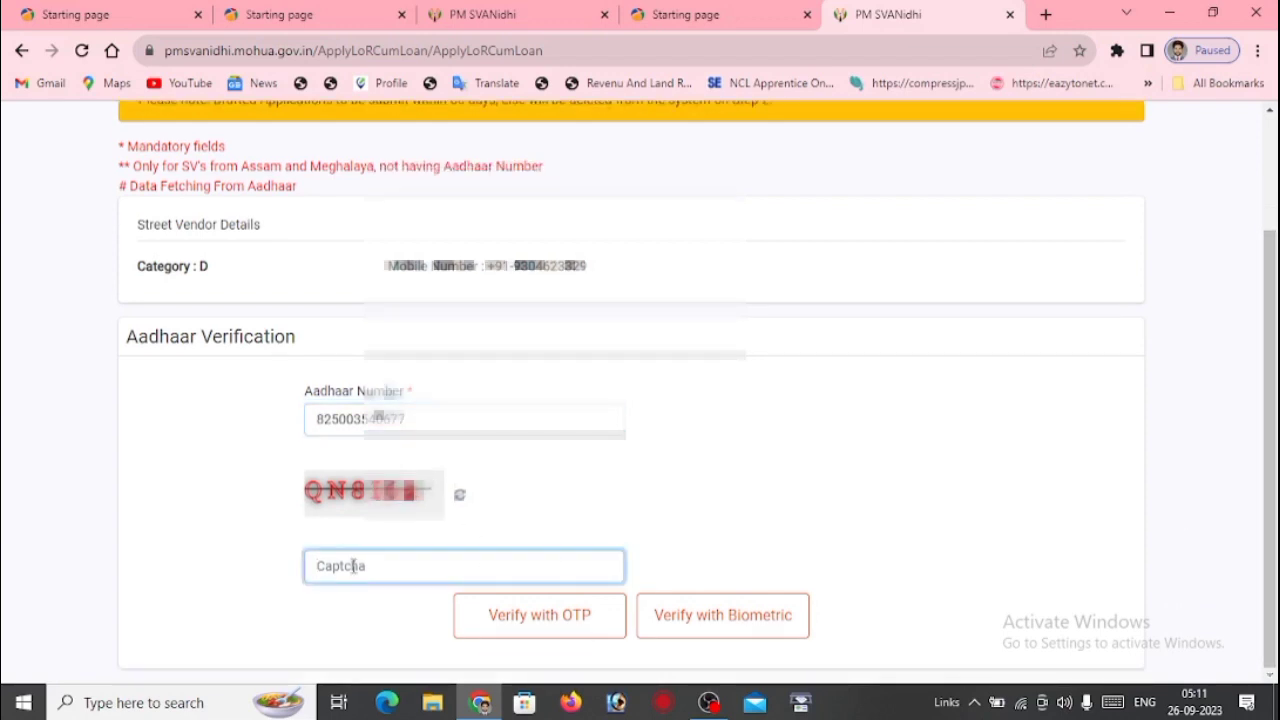
type("QN8162")
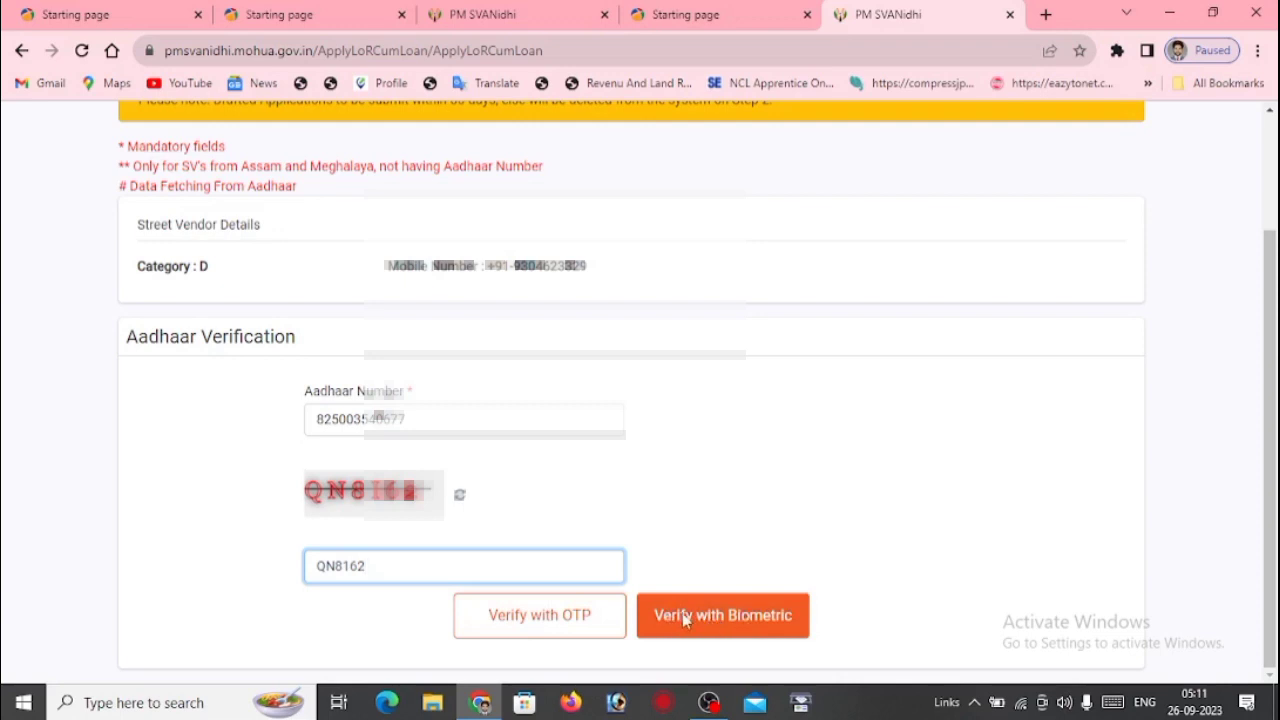
left_click(536, 628)
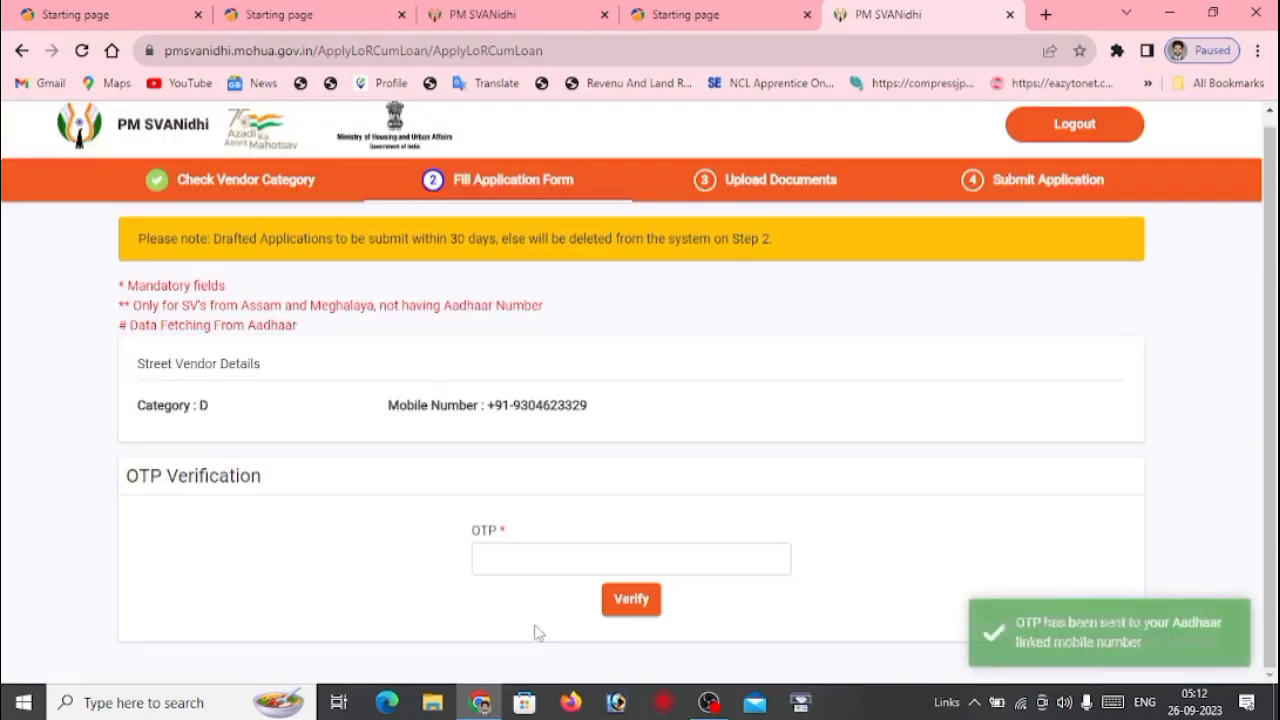
Step: Enter the Aadhaar OTP and submit it for verification
left_click(546, 553)
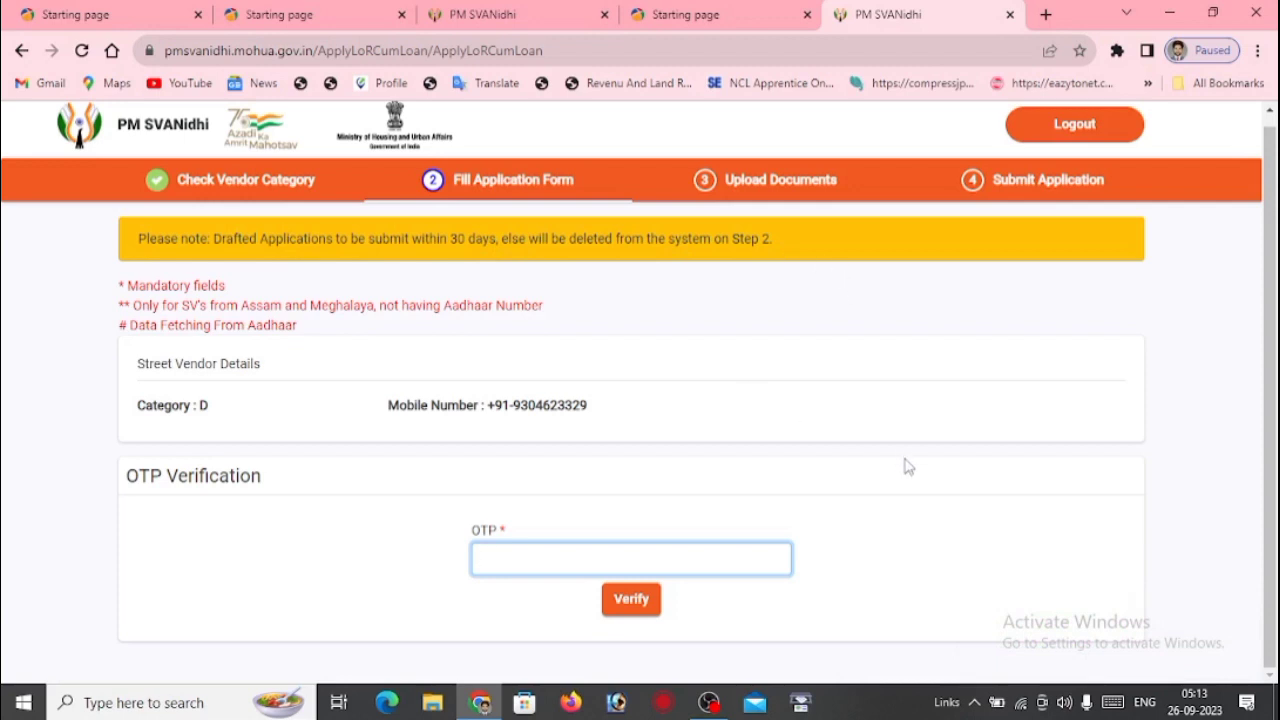
left_click(626, 606)
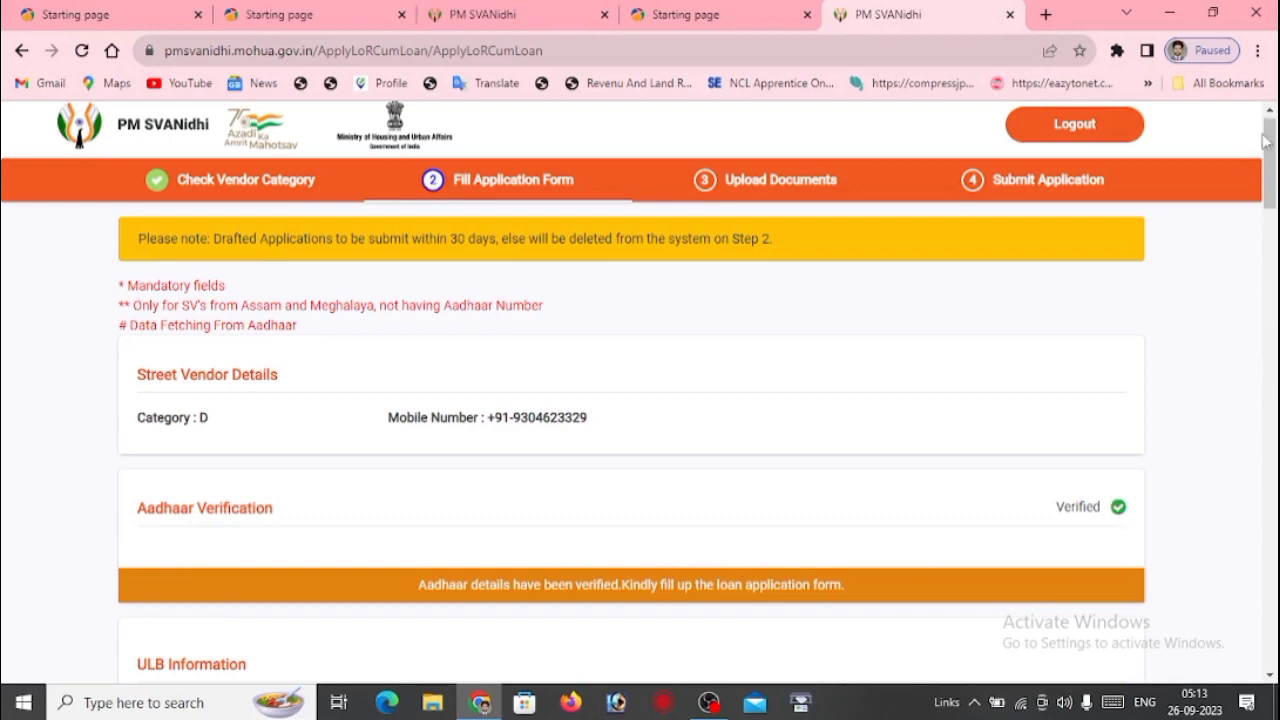
Step: Set the state to BIHAR, pick the district, and choose Jamui Municipality as the ULB
scroll(1266, 160, "down", 4)
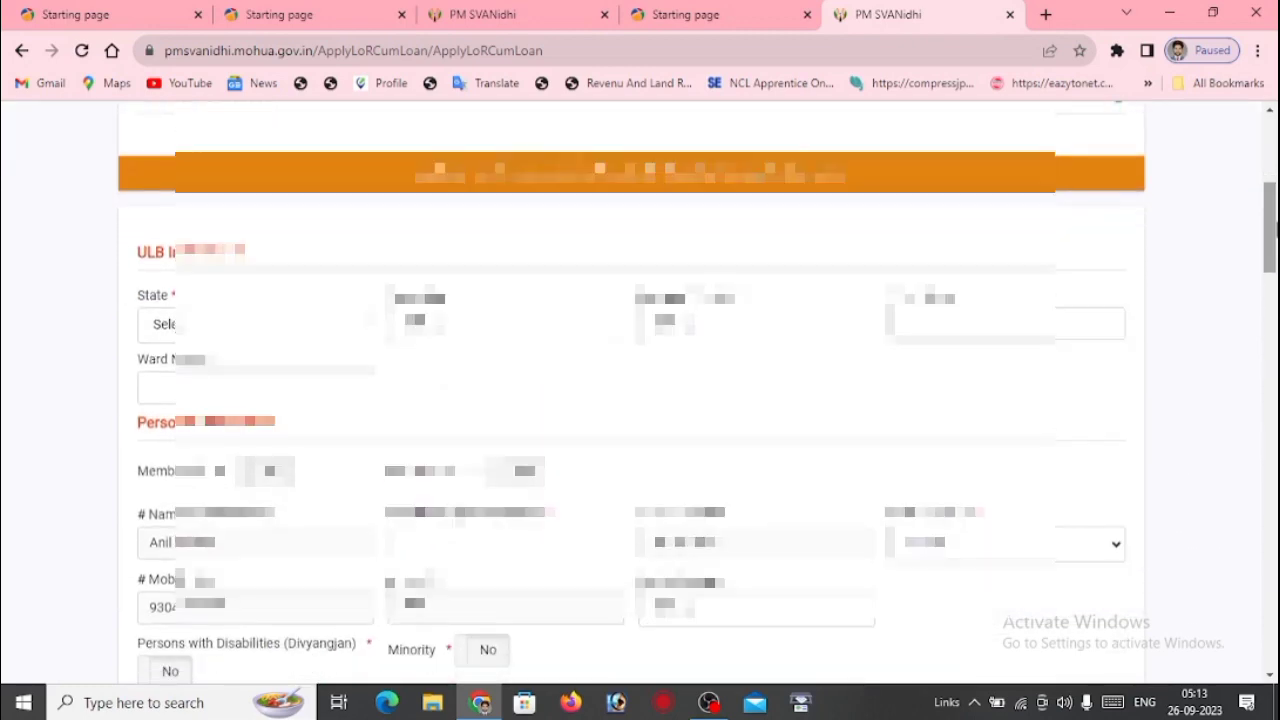
mouse_move(1268, 228)
left_mouse_down()
mouse_move(1268, 213)
mouse_move(1268, 248)
mouse_move(1274, 226)
left_mouse_up()
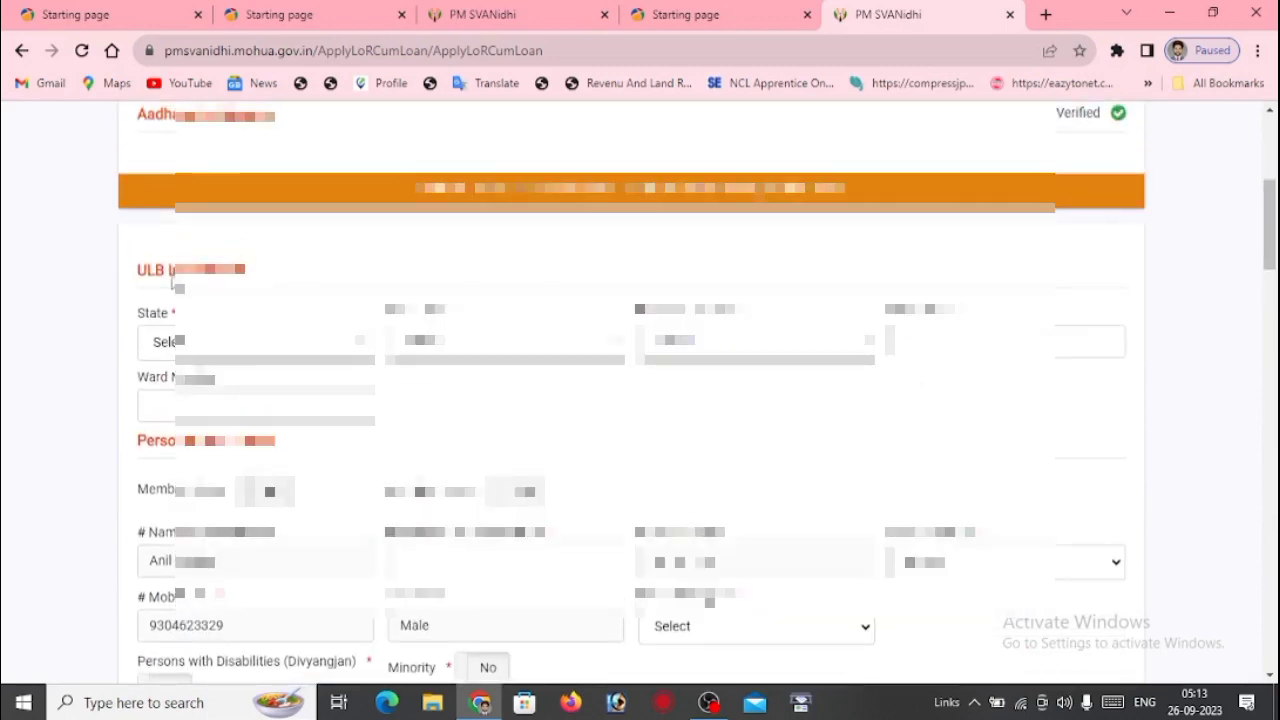
left_click(249, 343)
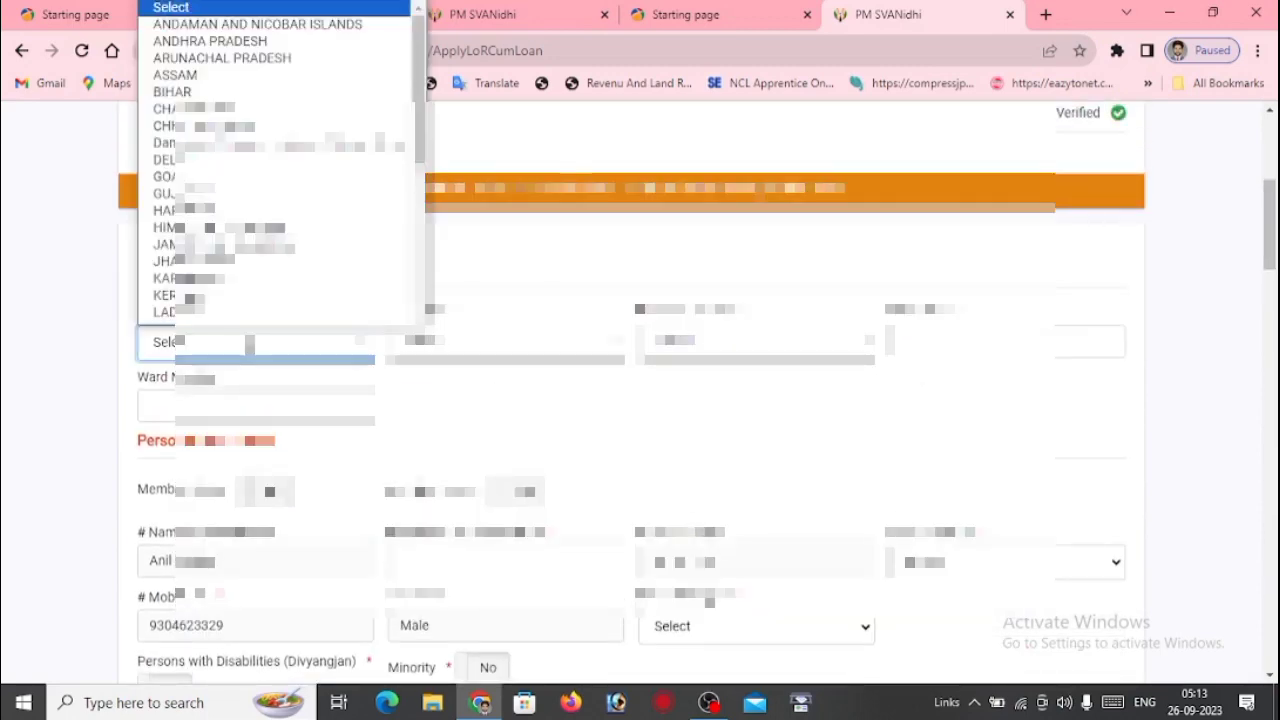
left_click(212, 92)
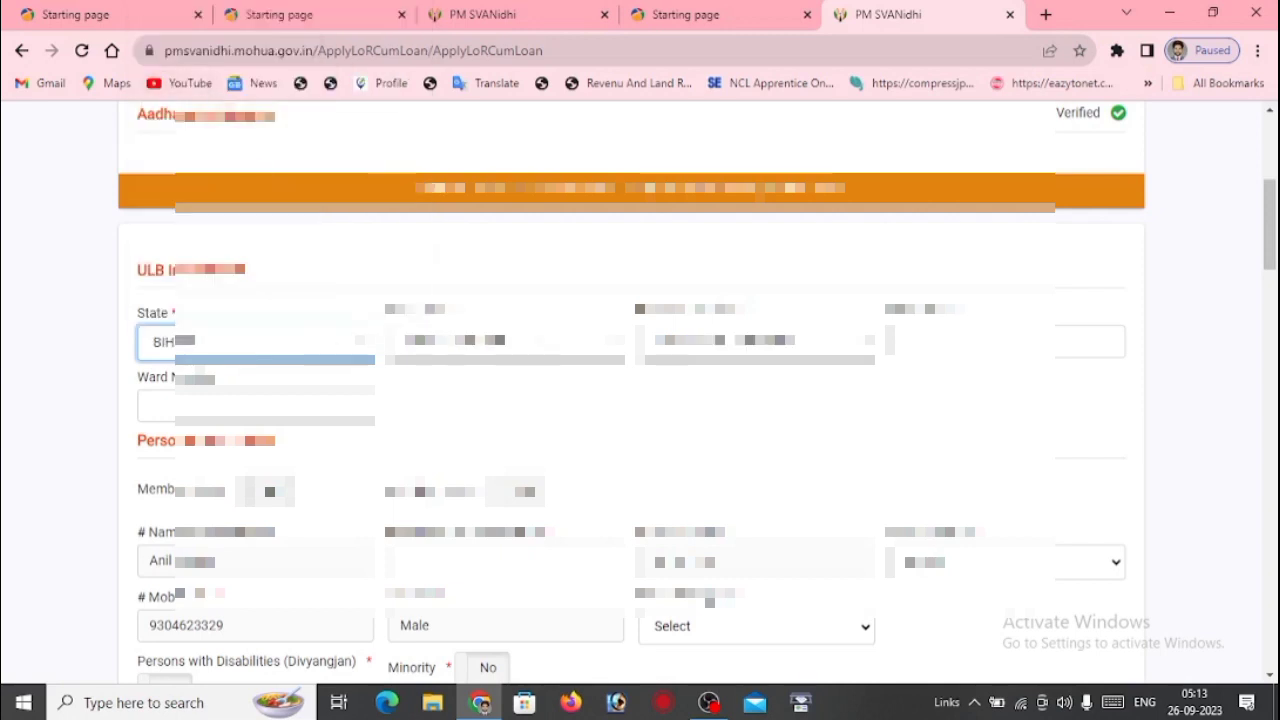
left_click(540, 345)
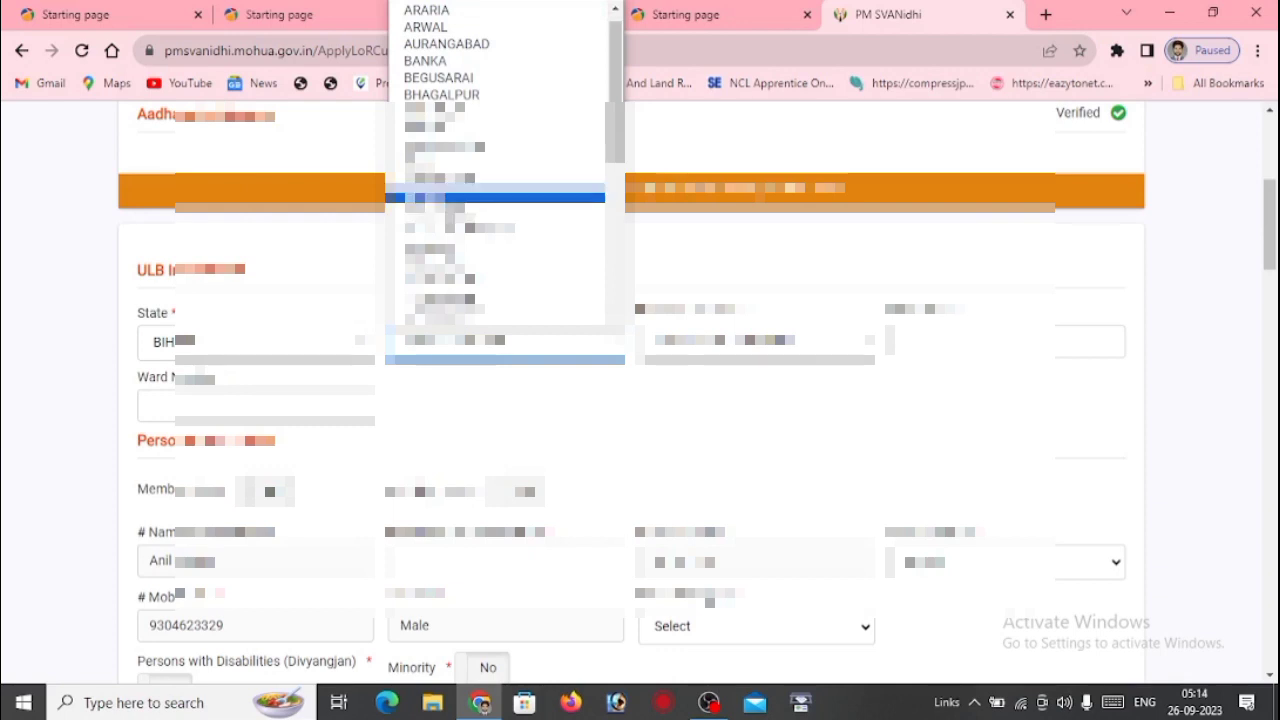
left_click(450, 210)
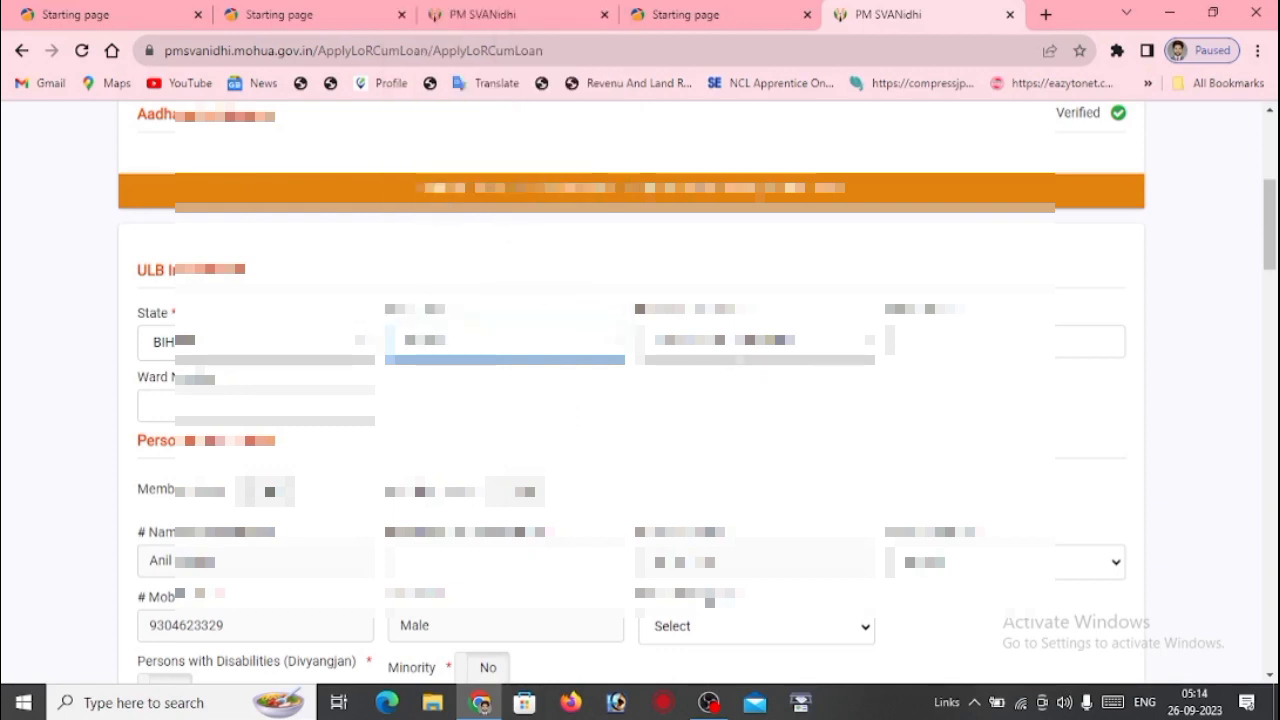
left_click(745, 345)
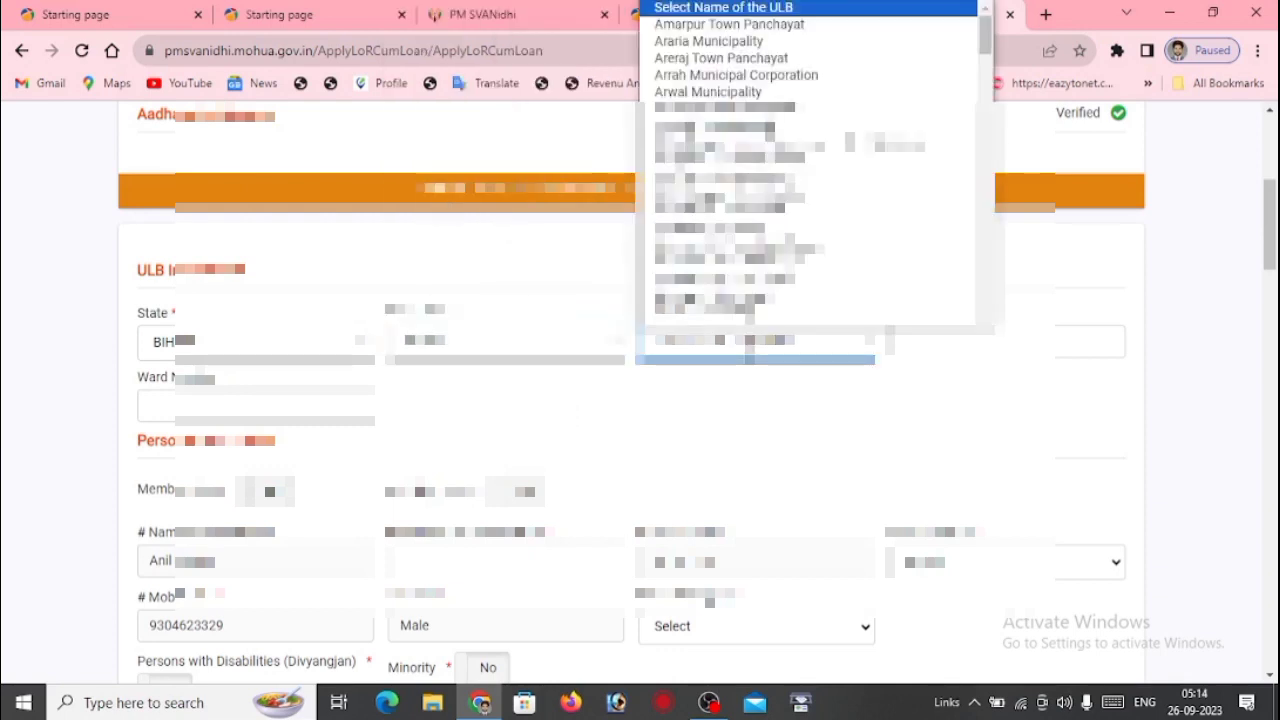
left_click(750, 347)
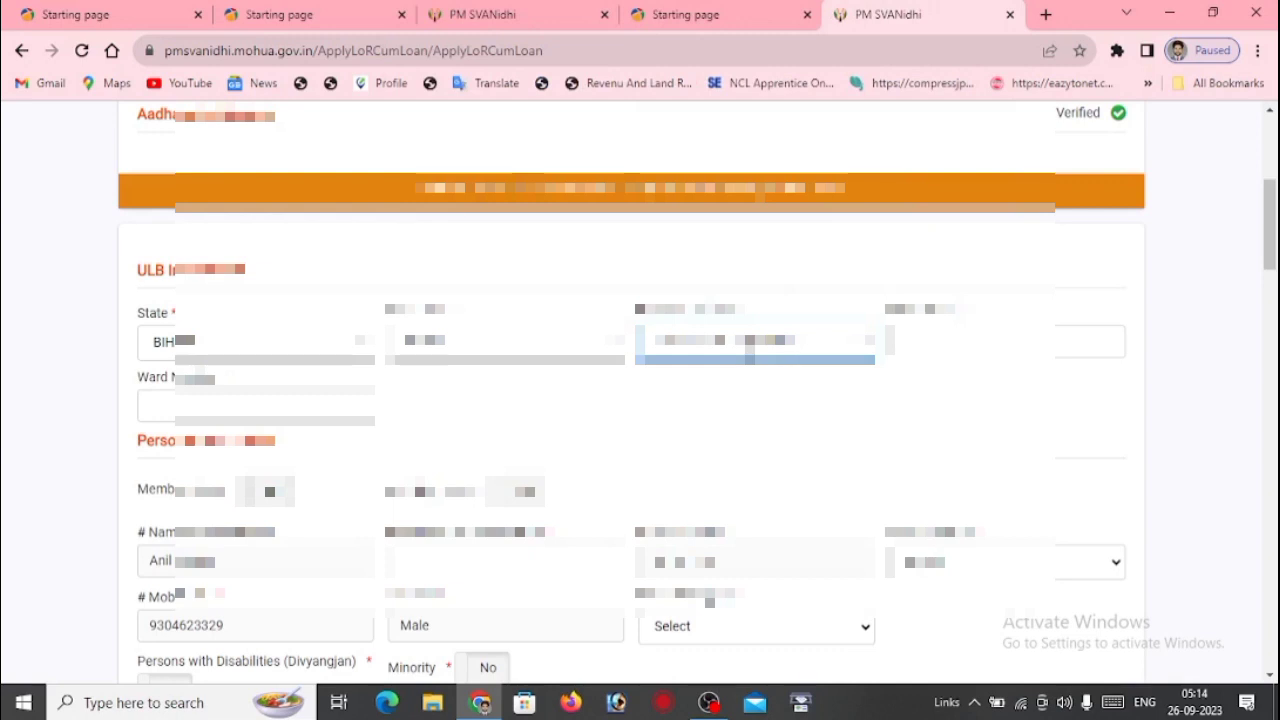
left_click(750, 347)
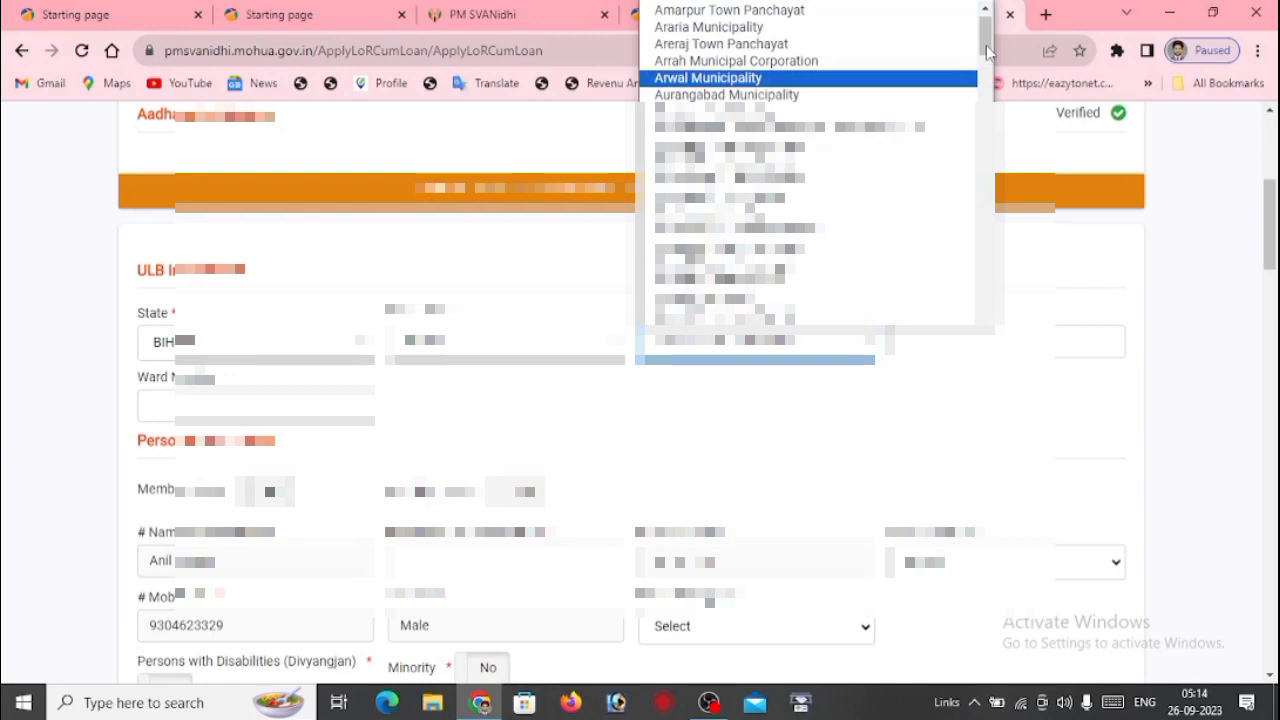
left_click_drag(986, 45, 986, 157)
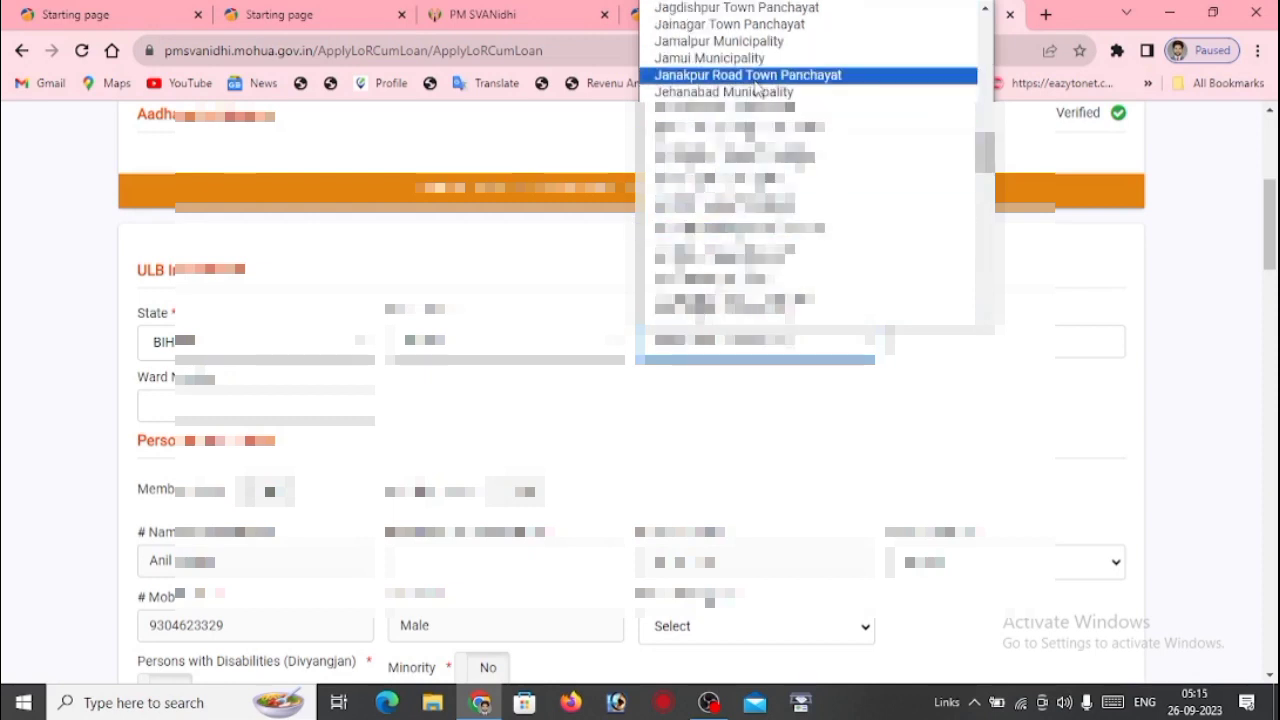
left_click(728, 58)
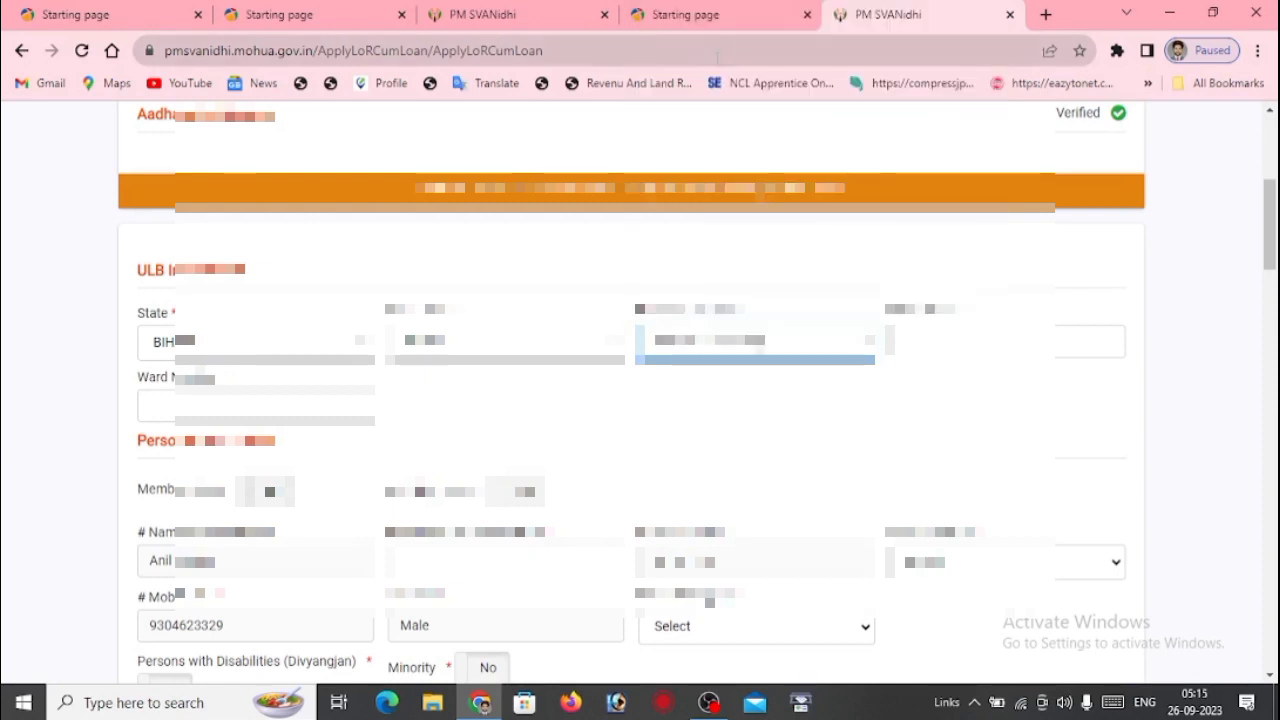
Step: Enter '12 no' in the fourth ULB-details field and fill Ward No with 06
left_click(959, 340)
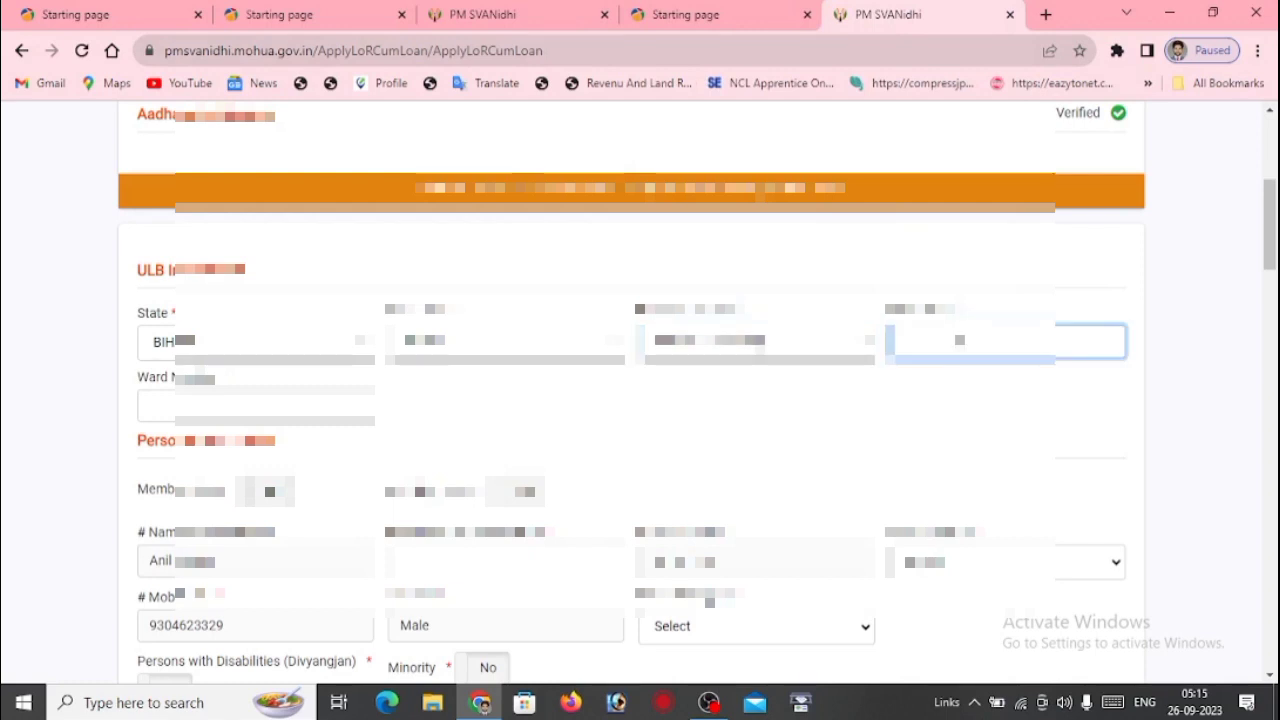
type("12 no")
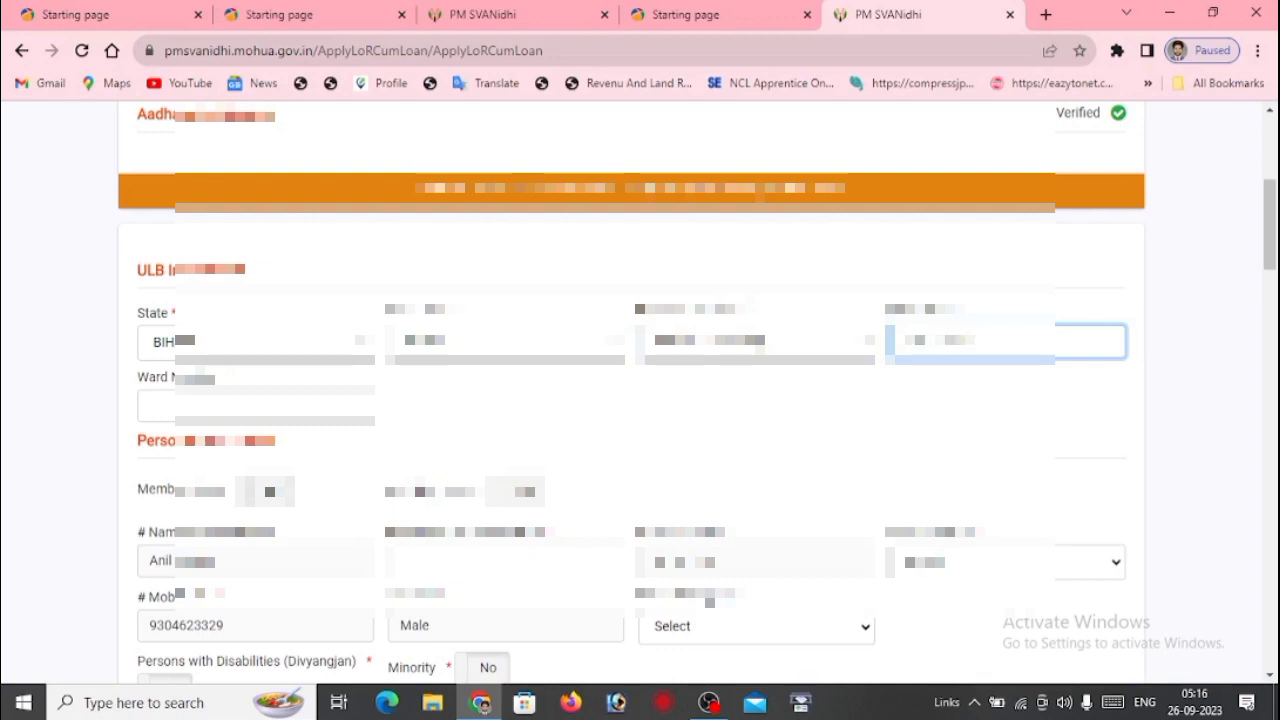
key("Tab")
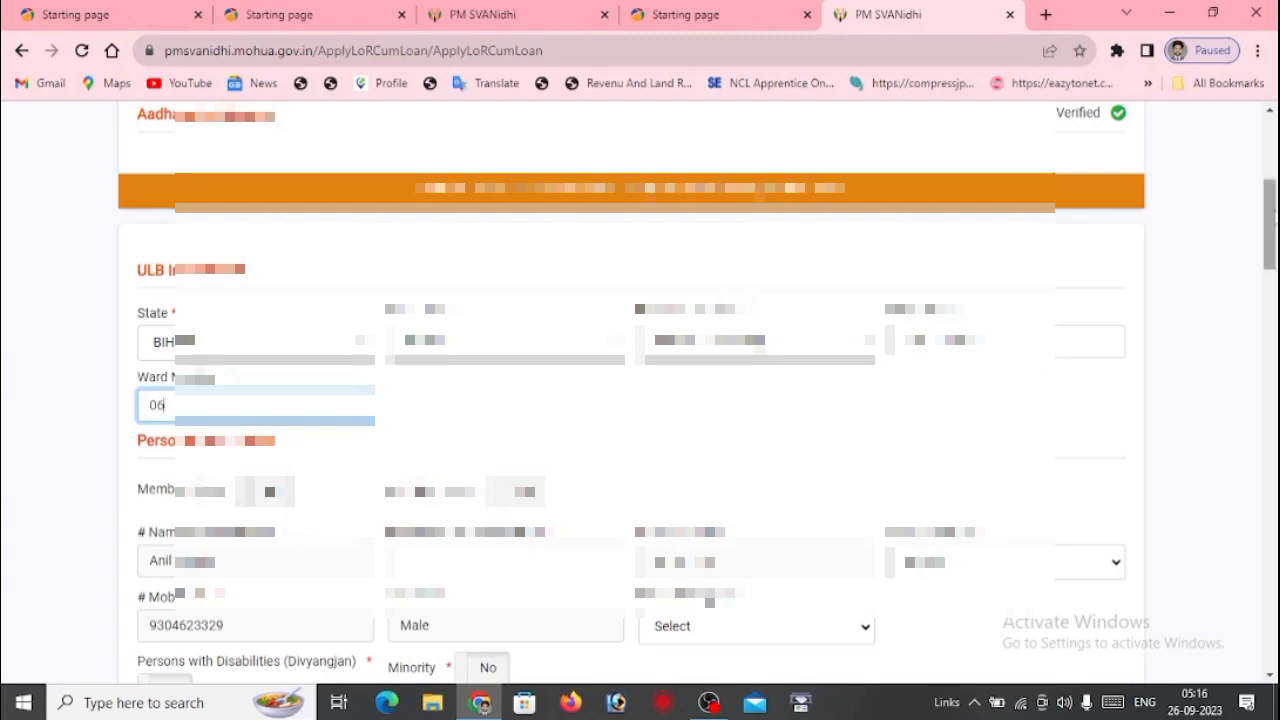
scroll(1270, 216, "down", 2)
scroll(1270, 240, "down", 1)
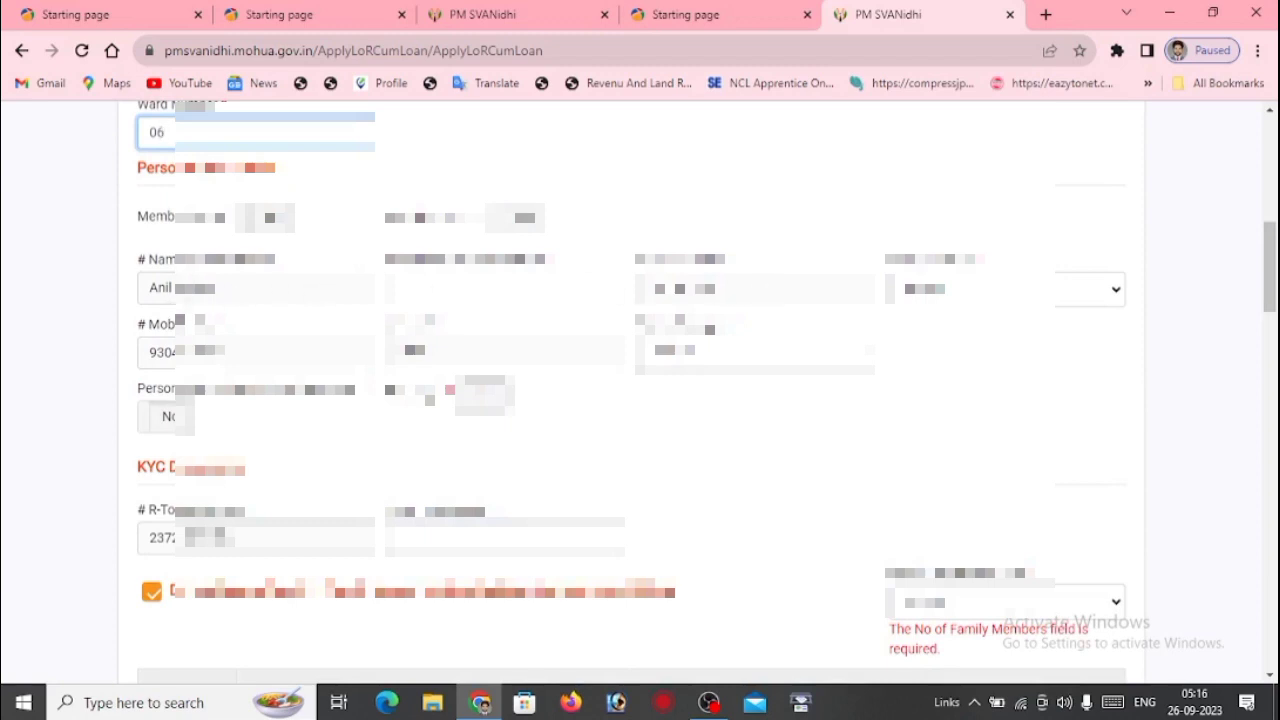
Step: Fill the second name field with the applicant's name and pick the name row's last-field value
left_click_drag(780, 294, 652, 292)
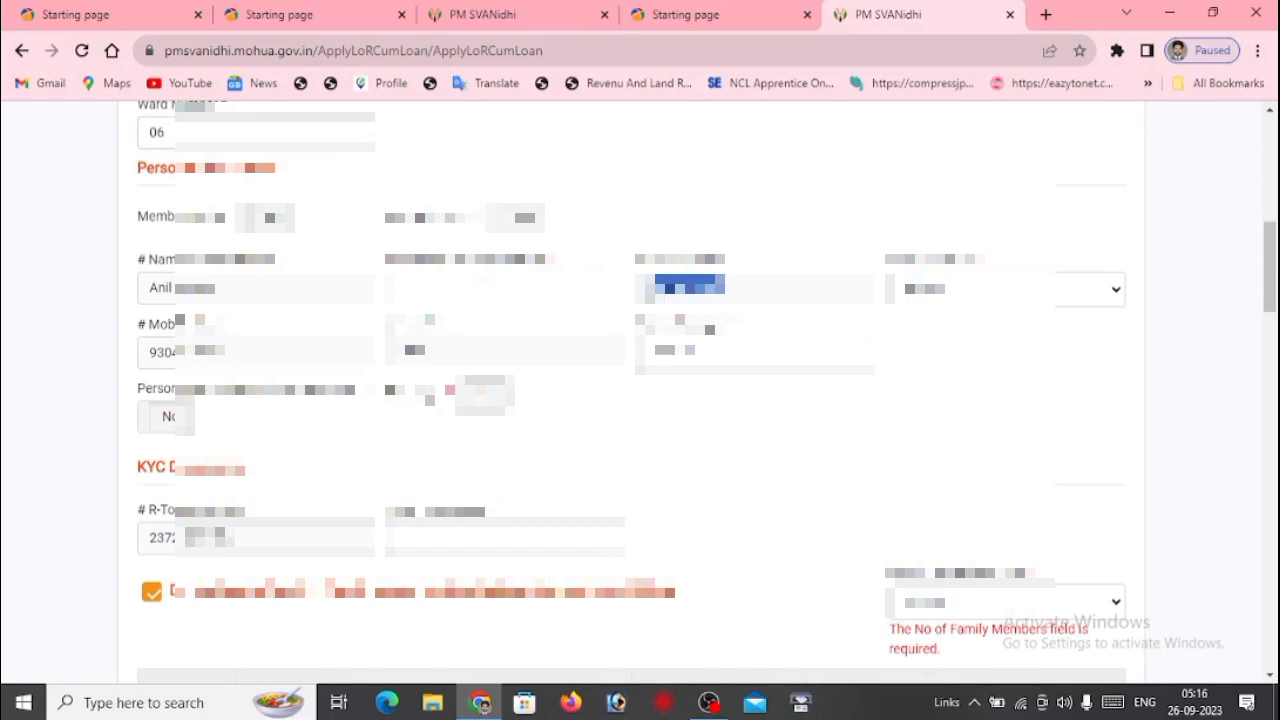
left_click(506, 298)
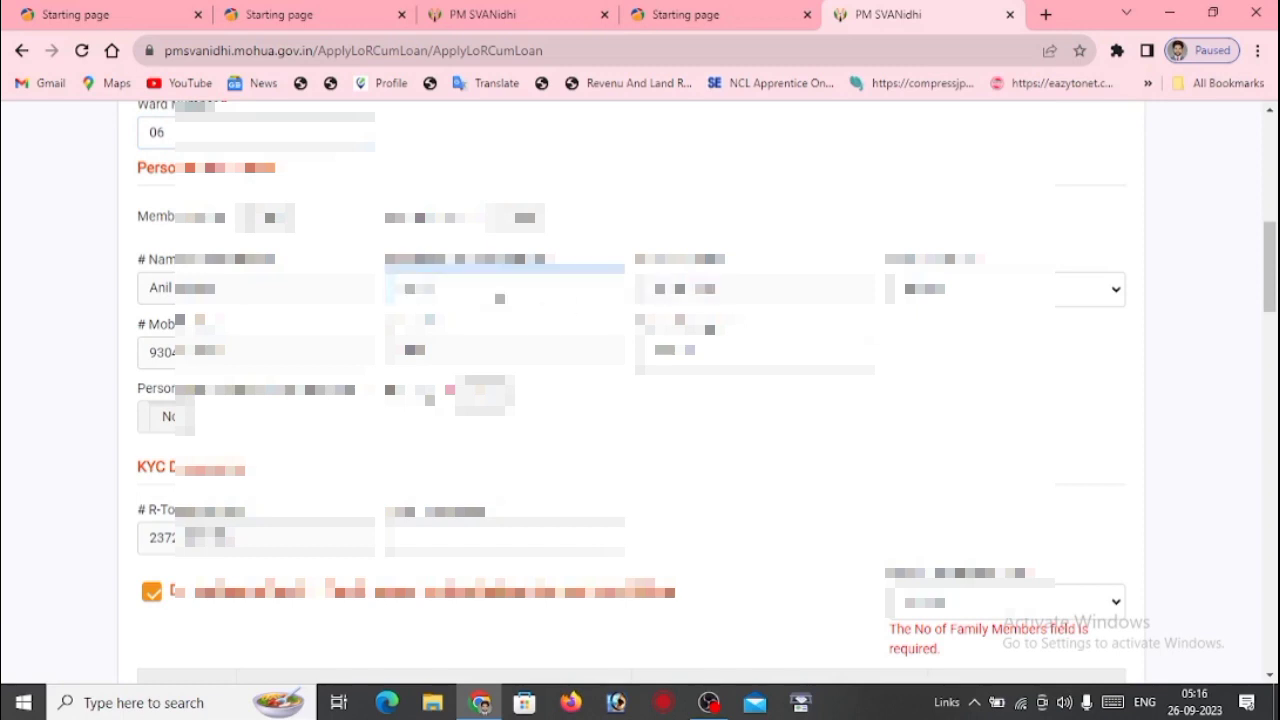
type("umar s")
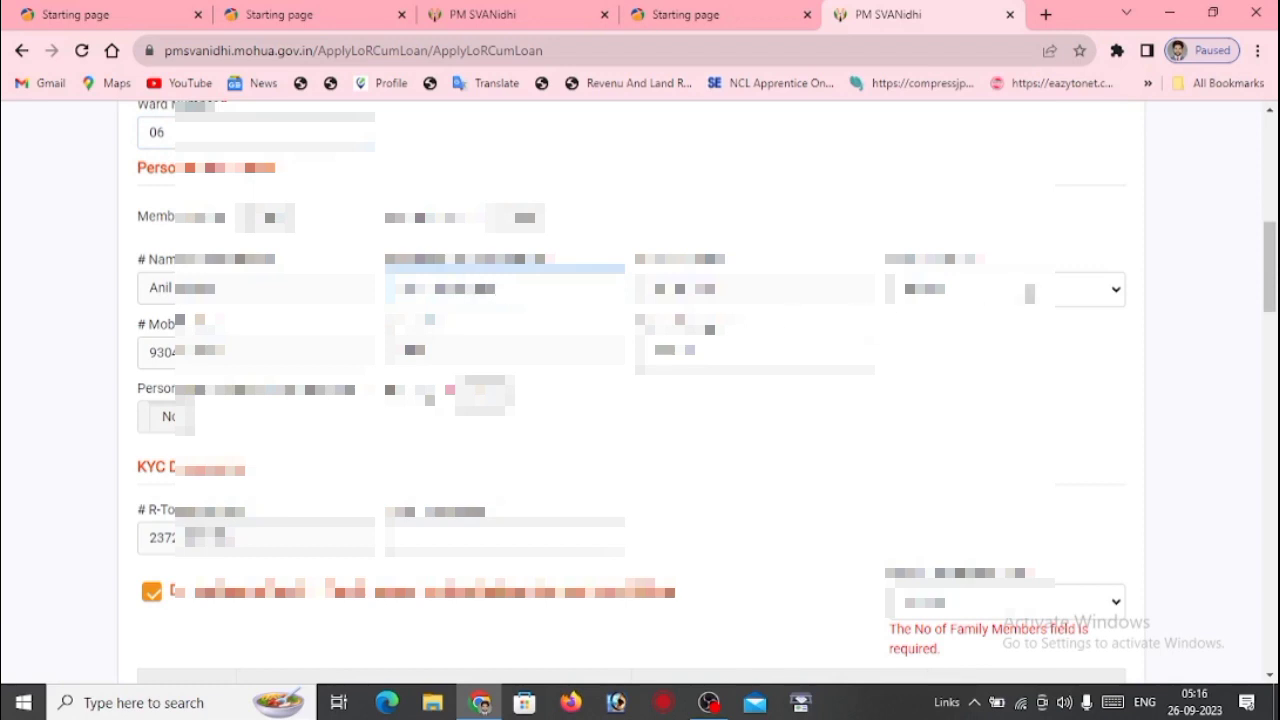
left_click(1030, 291)
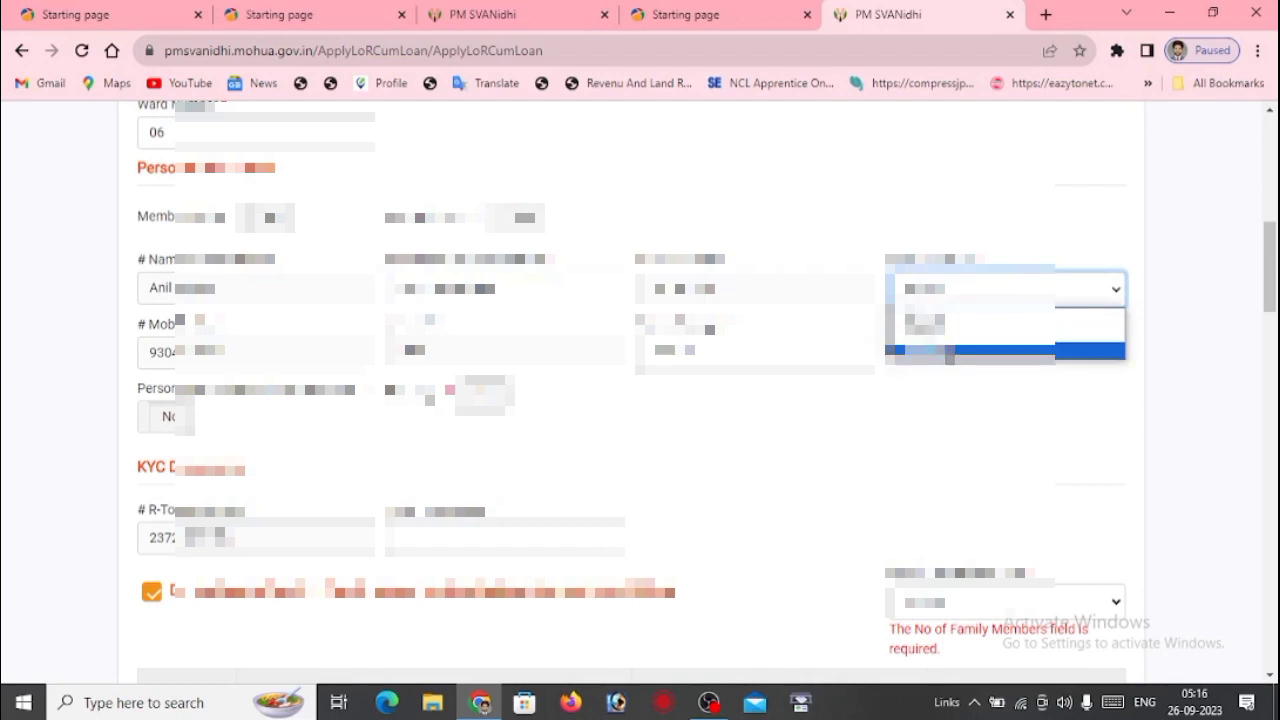
left_click(930, 350)
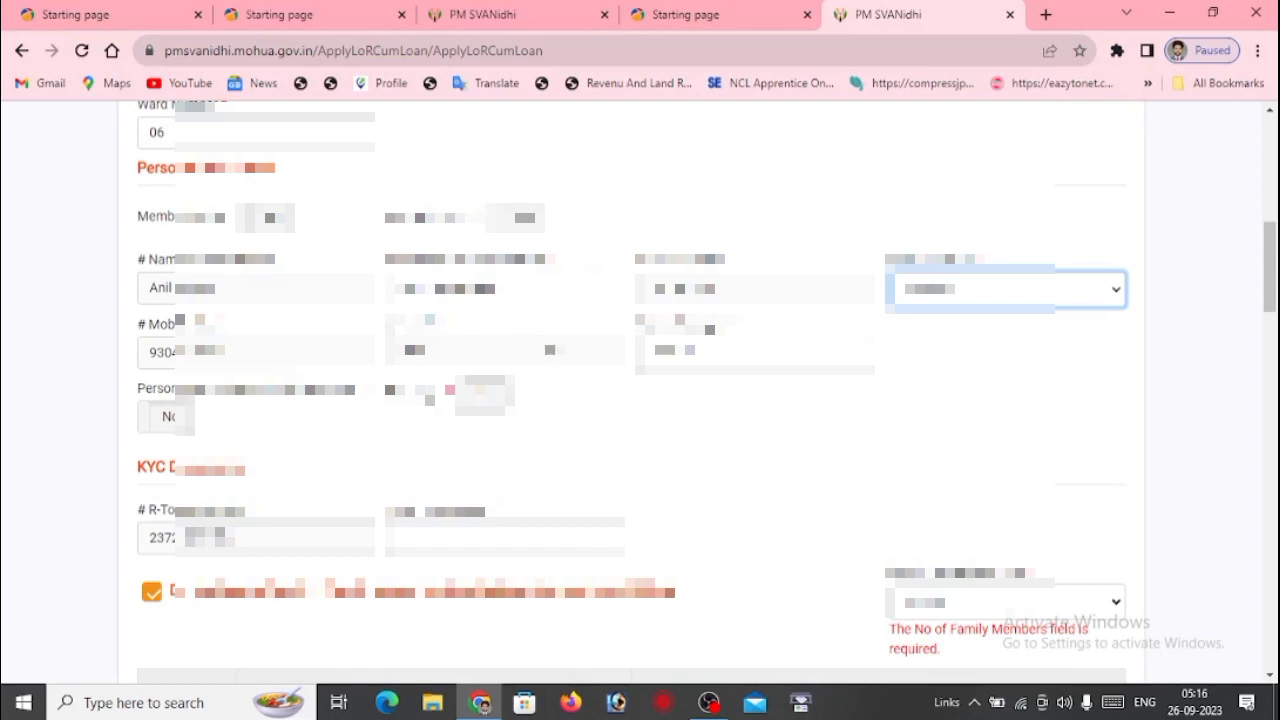
Step: Choose the last option in the third mobile-row field and fill the second KYC field
left_click(770, 355)
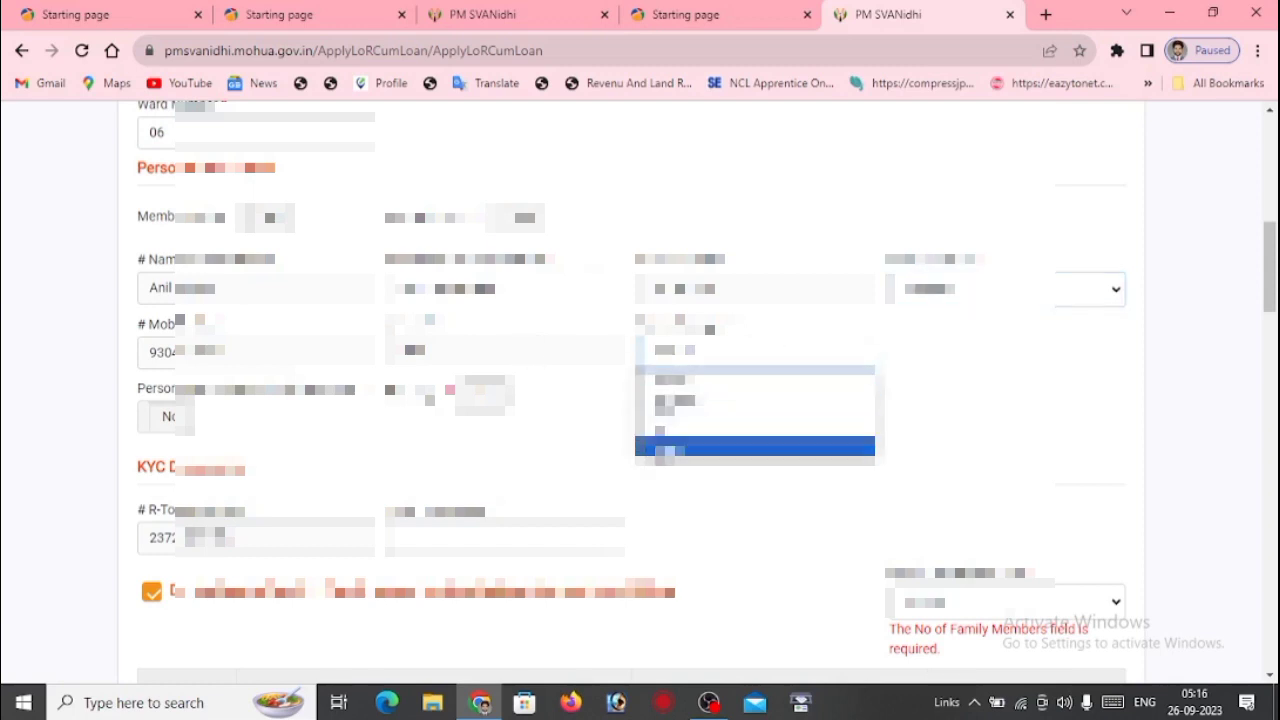
left_click(660, 450)
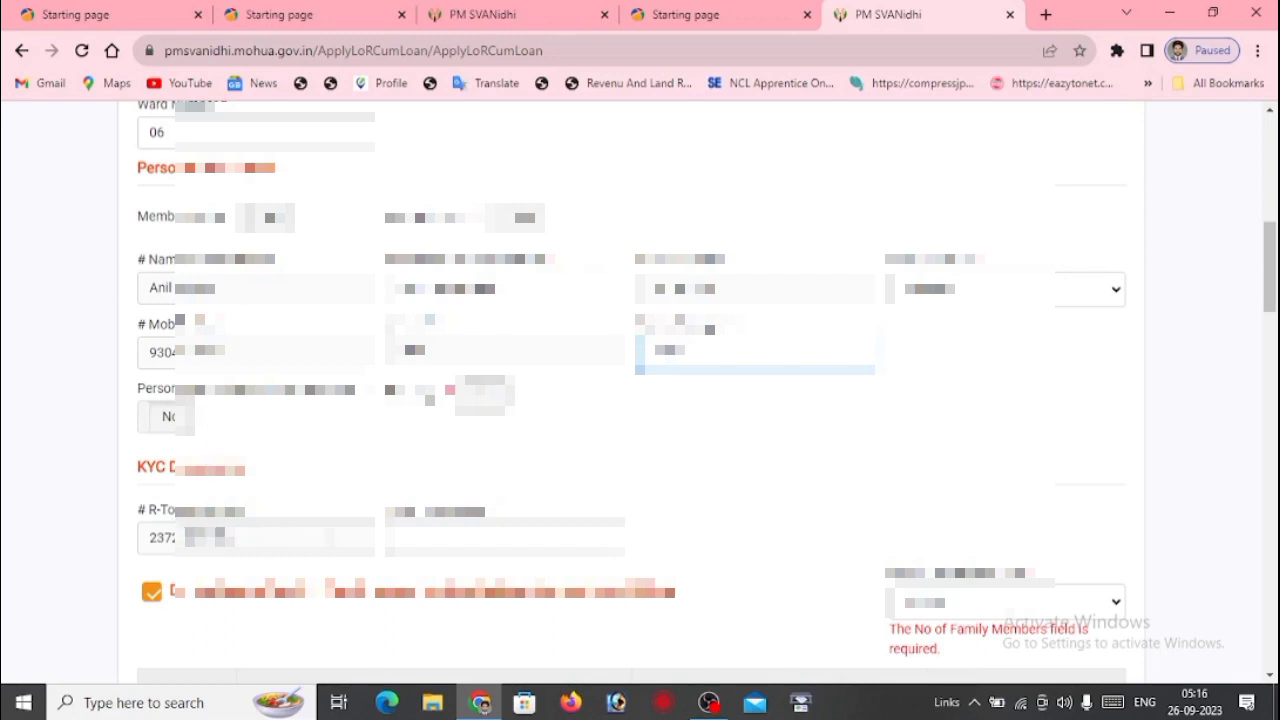
left_click(480, 537)
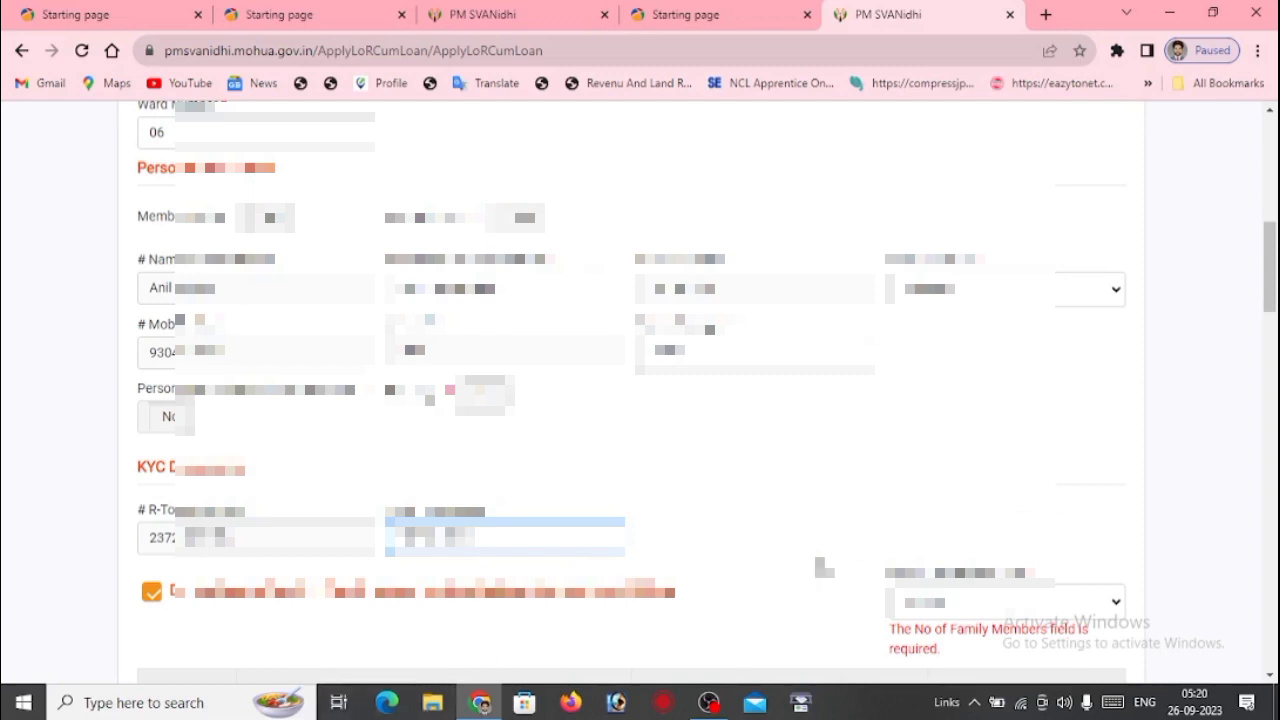
scroll(1271, 285, "down", 4)
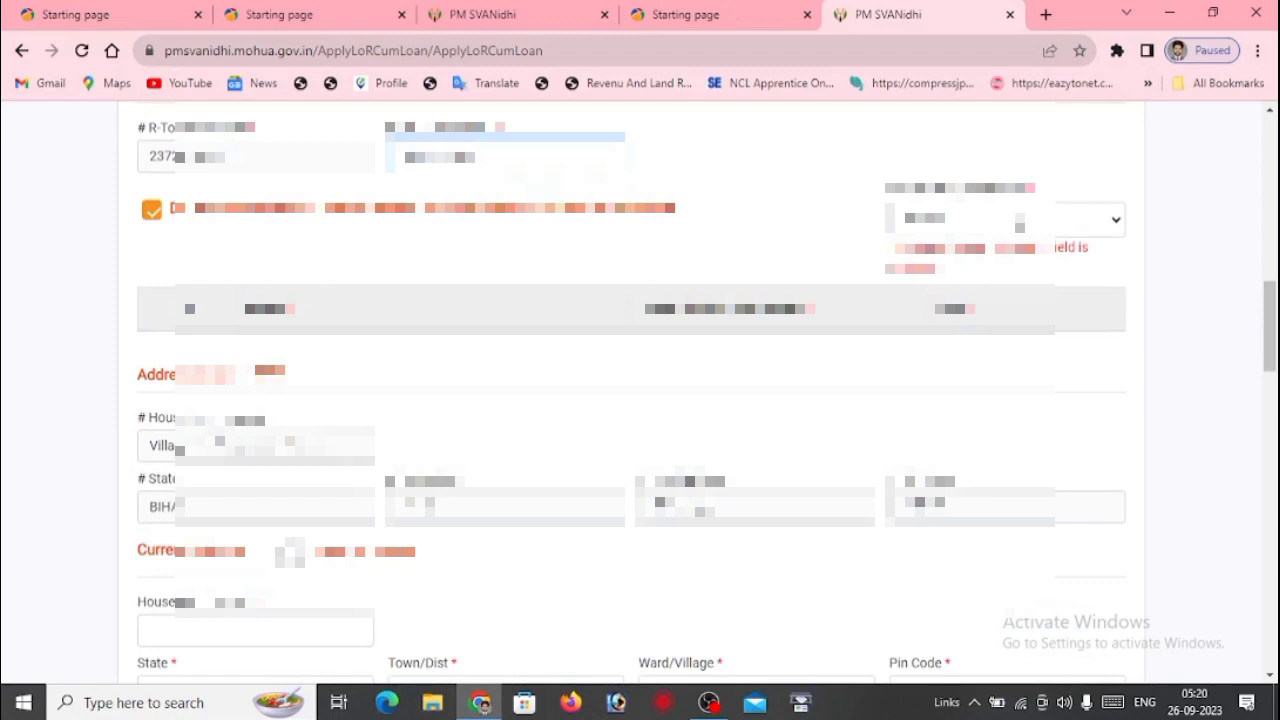
left_click(1019, 222)
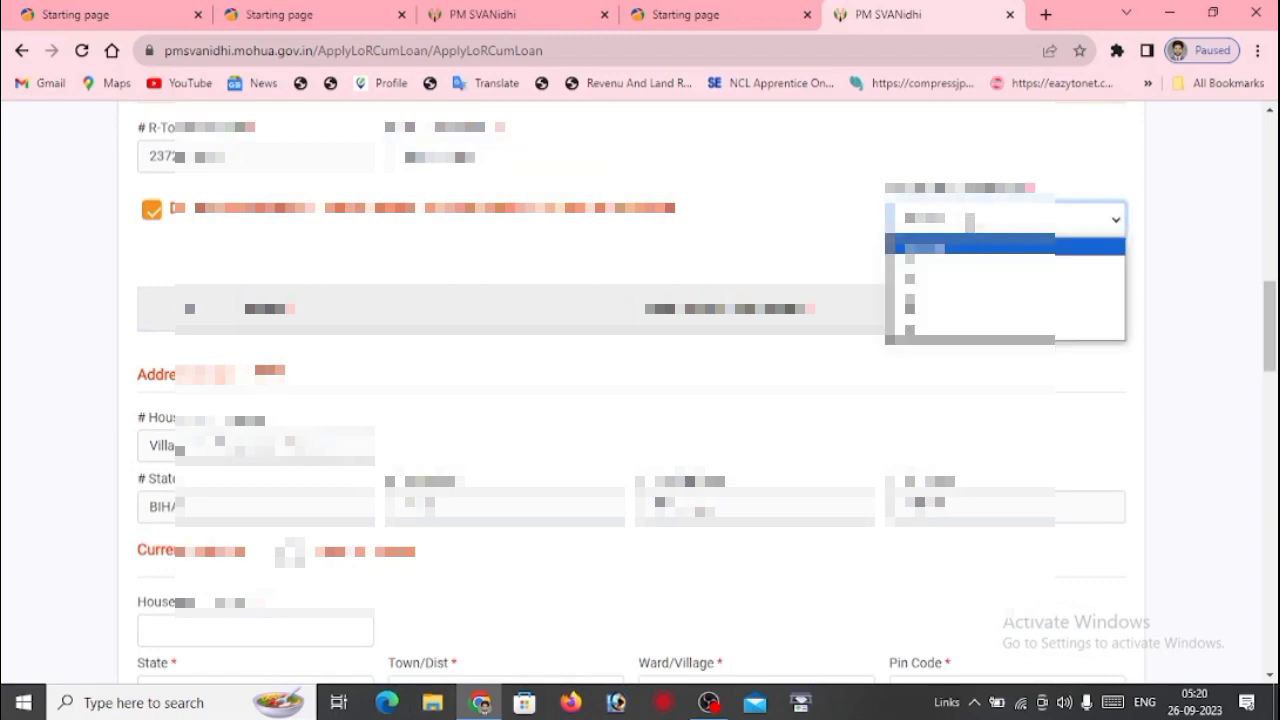
Step: Set No of Family Members so that two member rows appear in the table
left_click(968, 222)
left_click(970, 222)
left_click(910, 272)
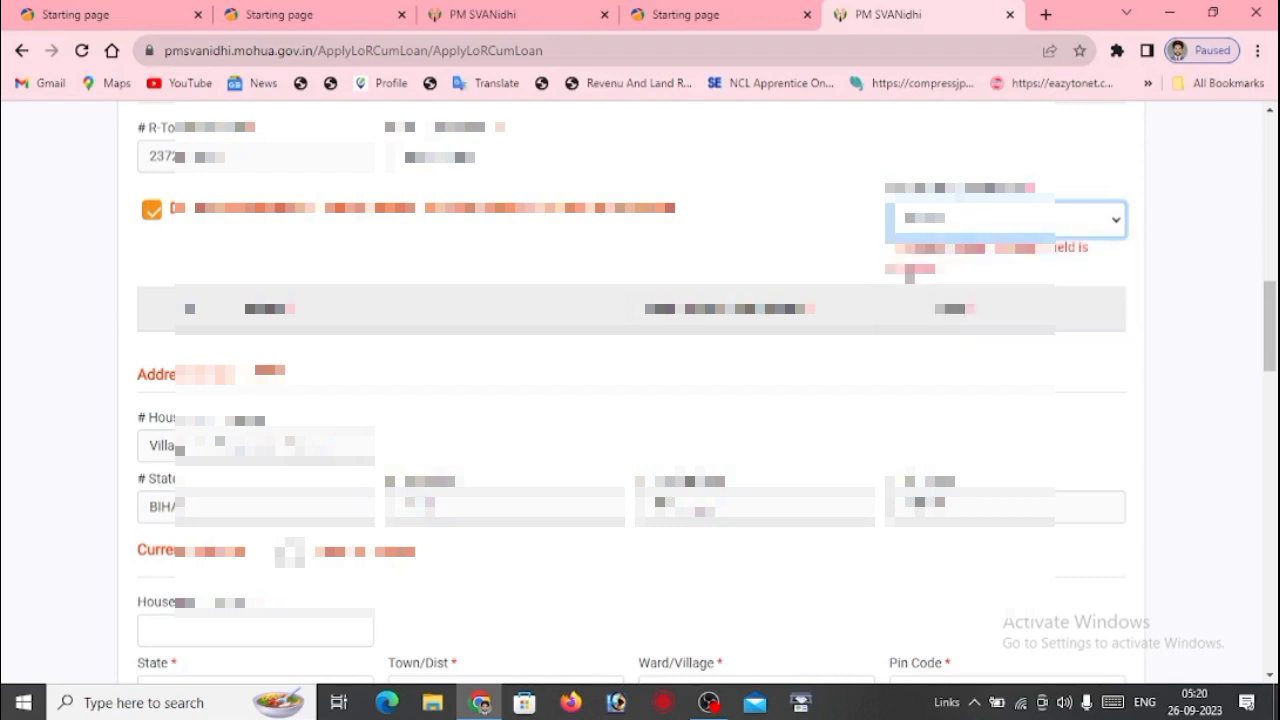
left_click(968, 228)
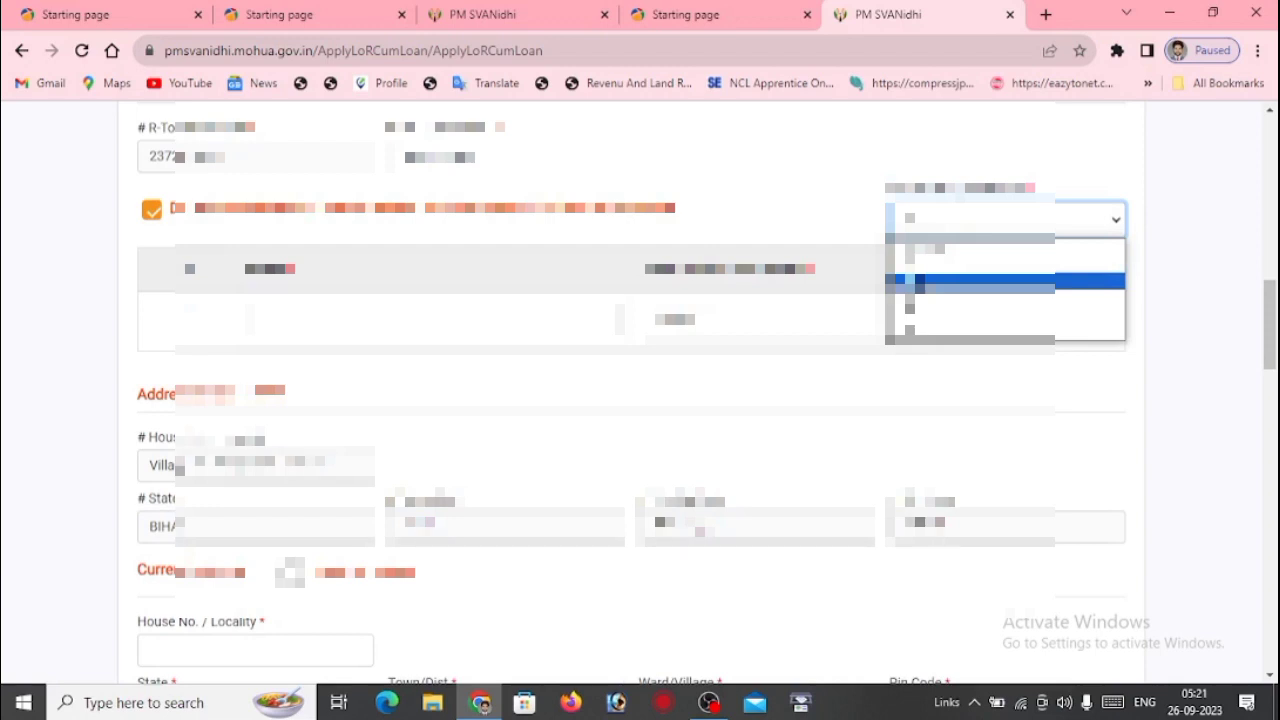
left_click(928, 286)
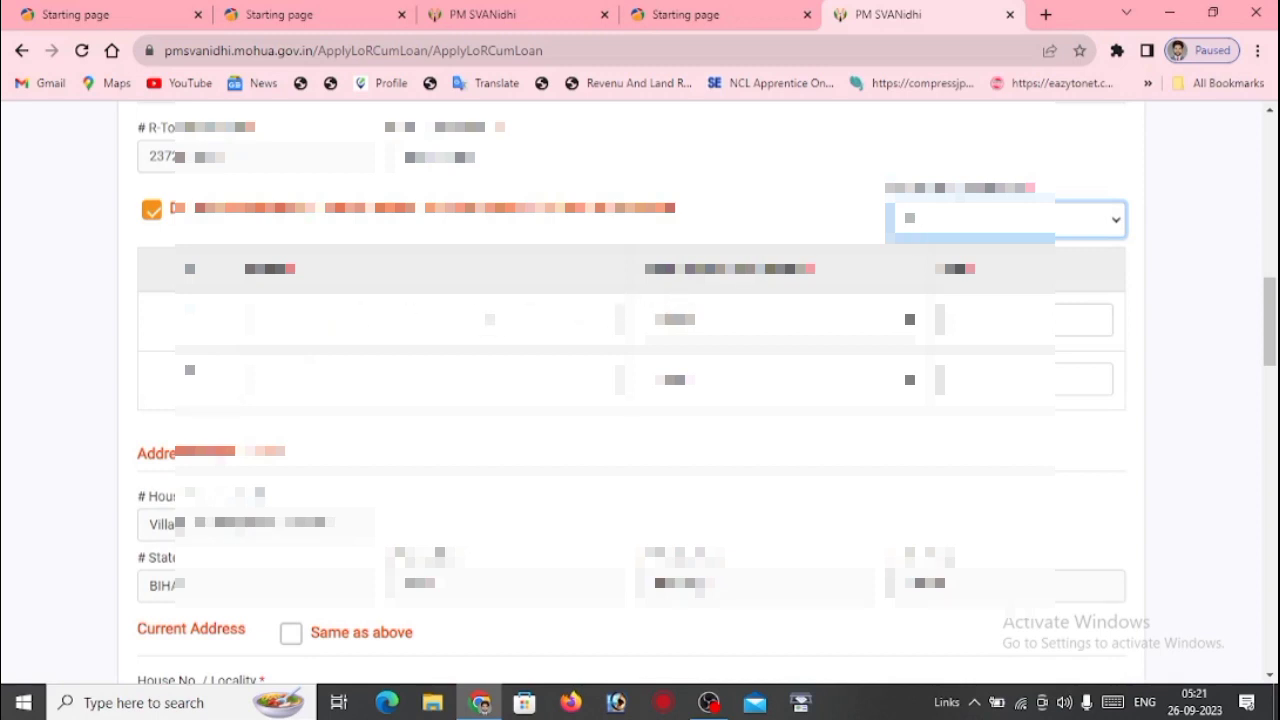
Step: Fill the first family member's row, choosing the third option in the second column
left_click(489, 323)
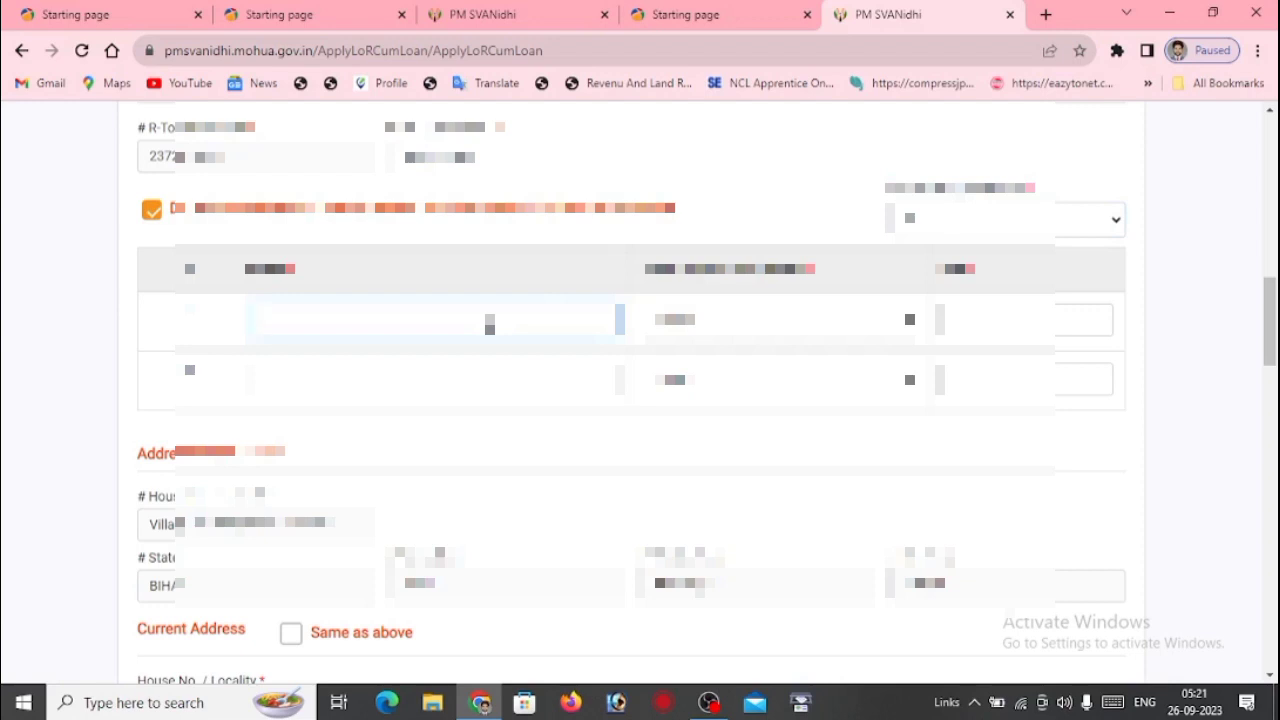
left_click(798, 325)
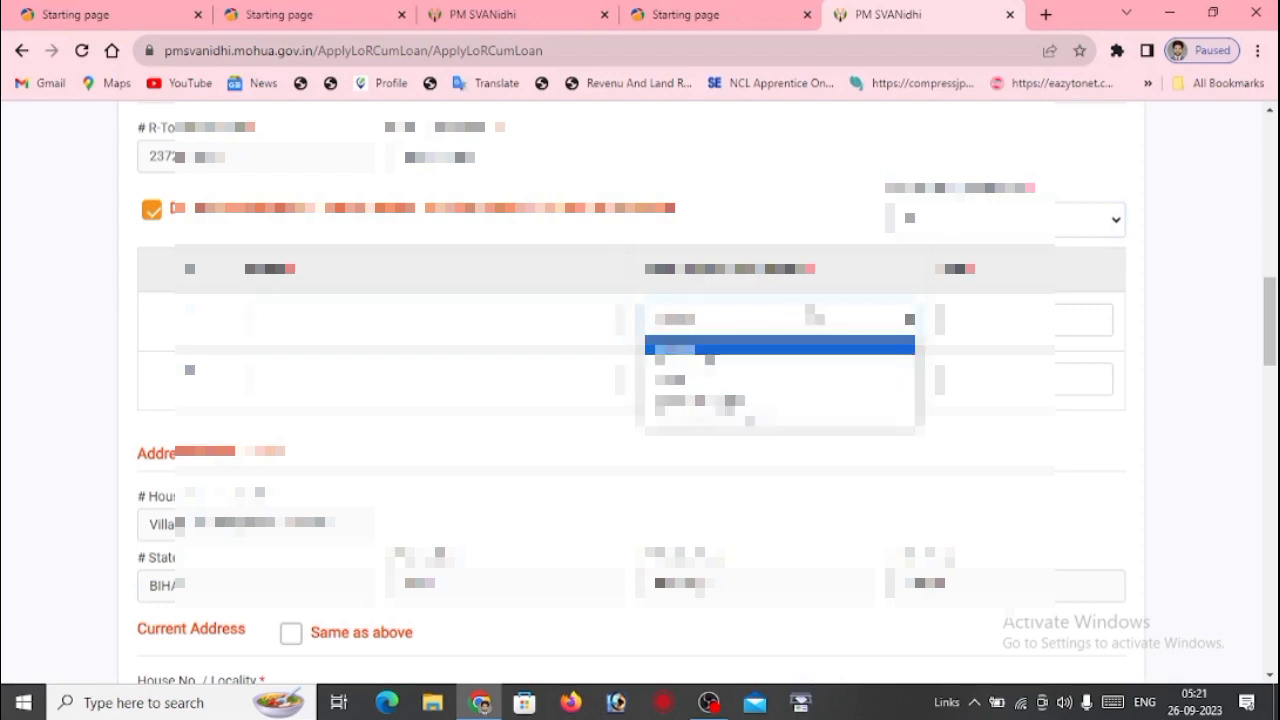
left_click(469, 312)
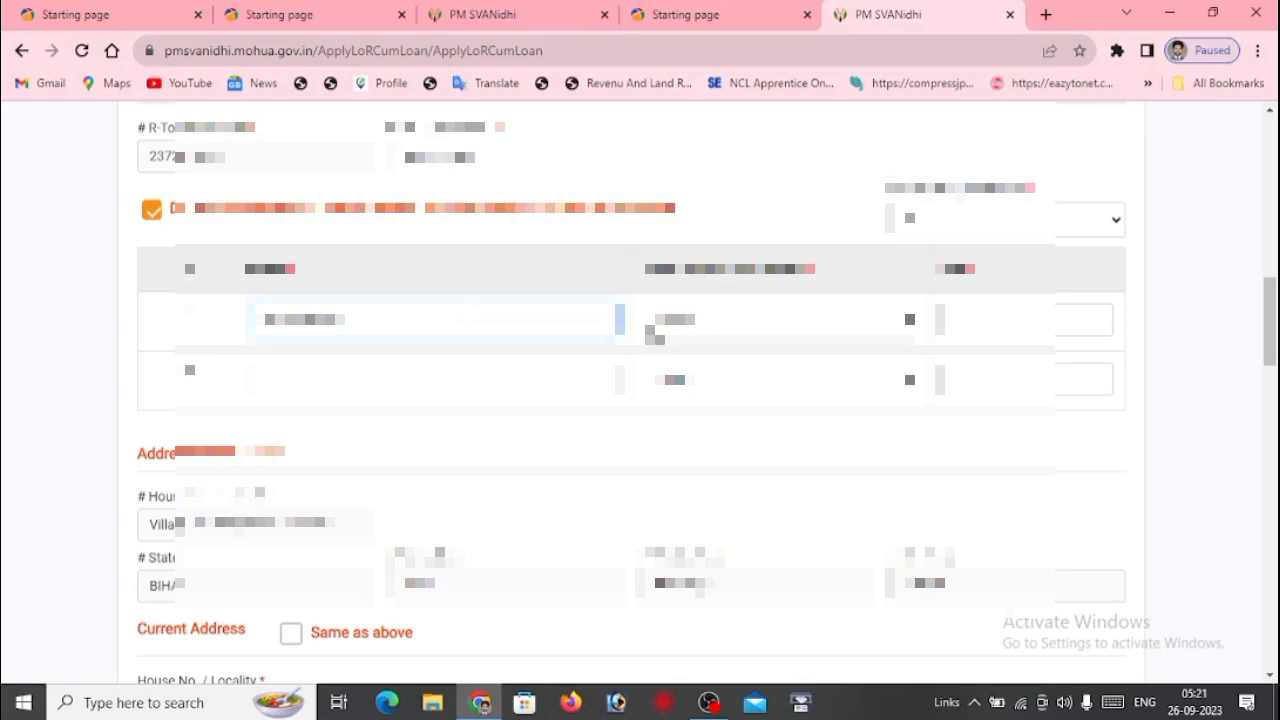
left_click(655, 330)
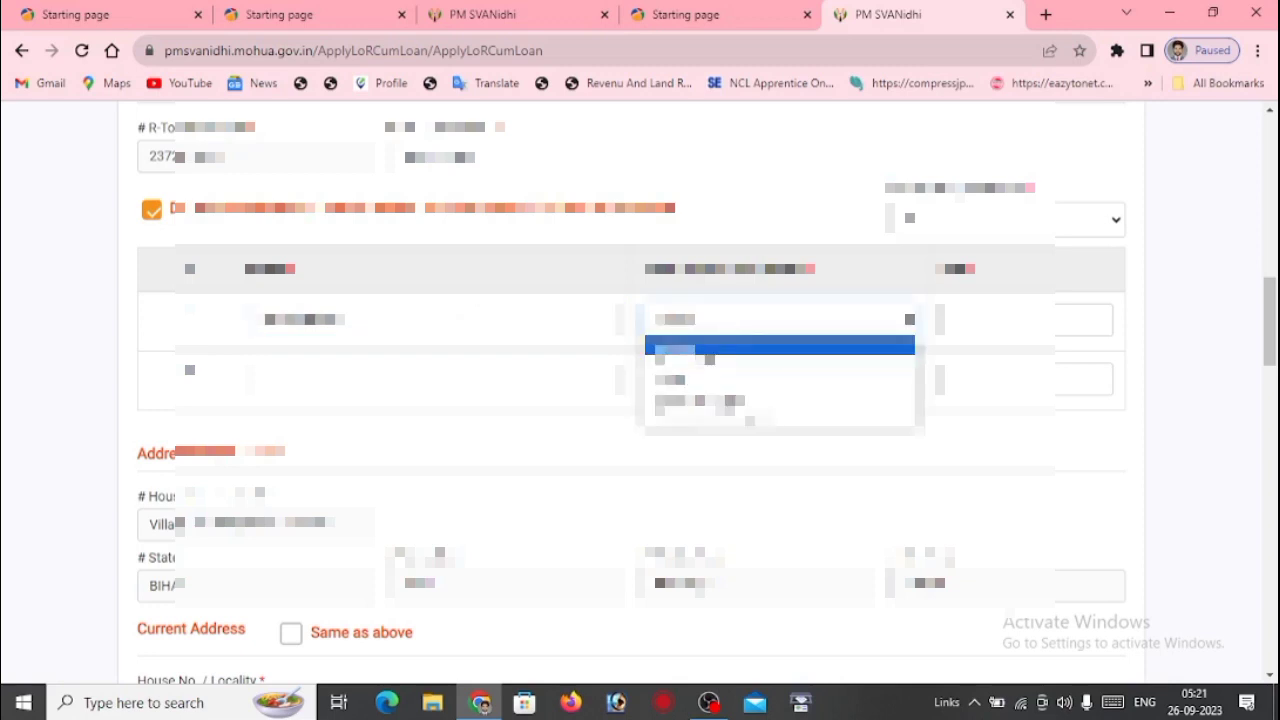
left_click(688, 382)
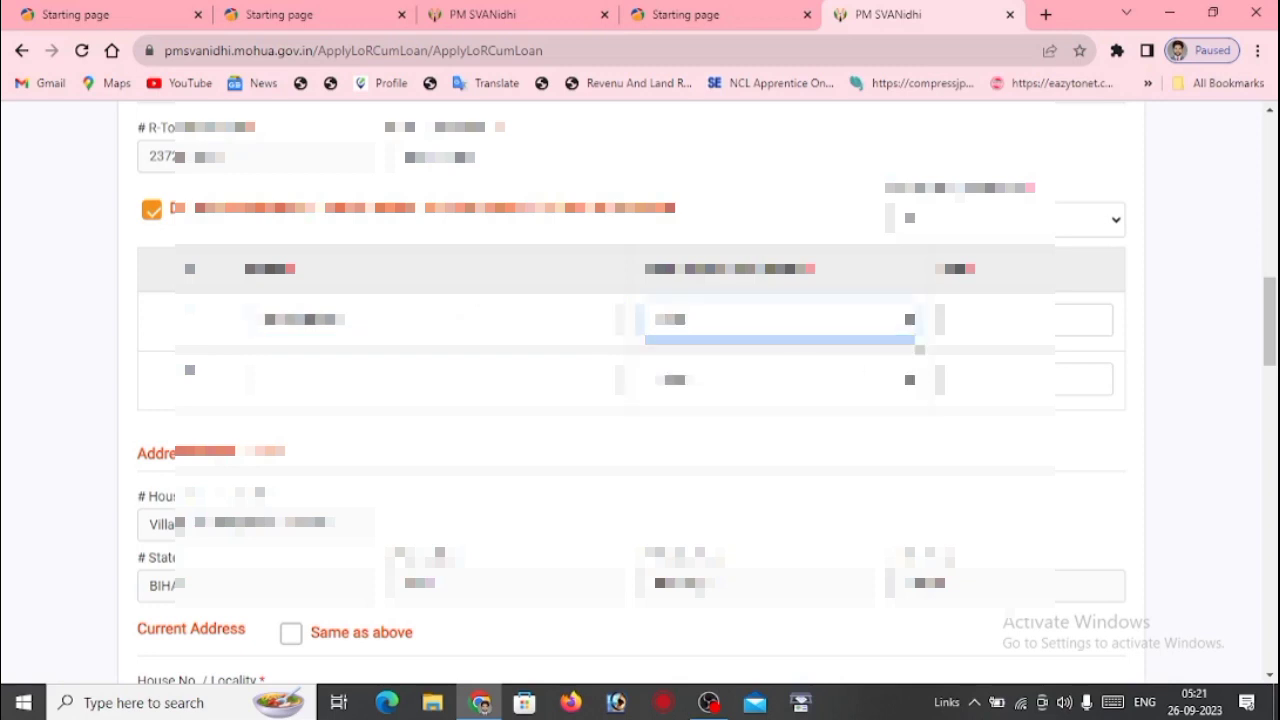
left_click(1010, 320)
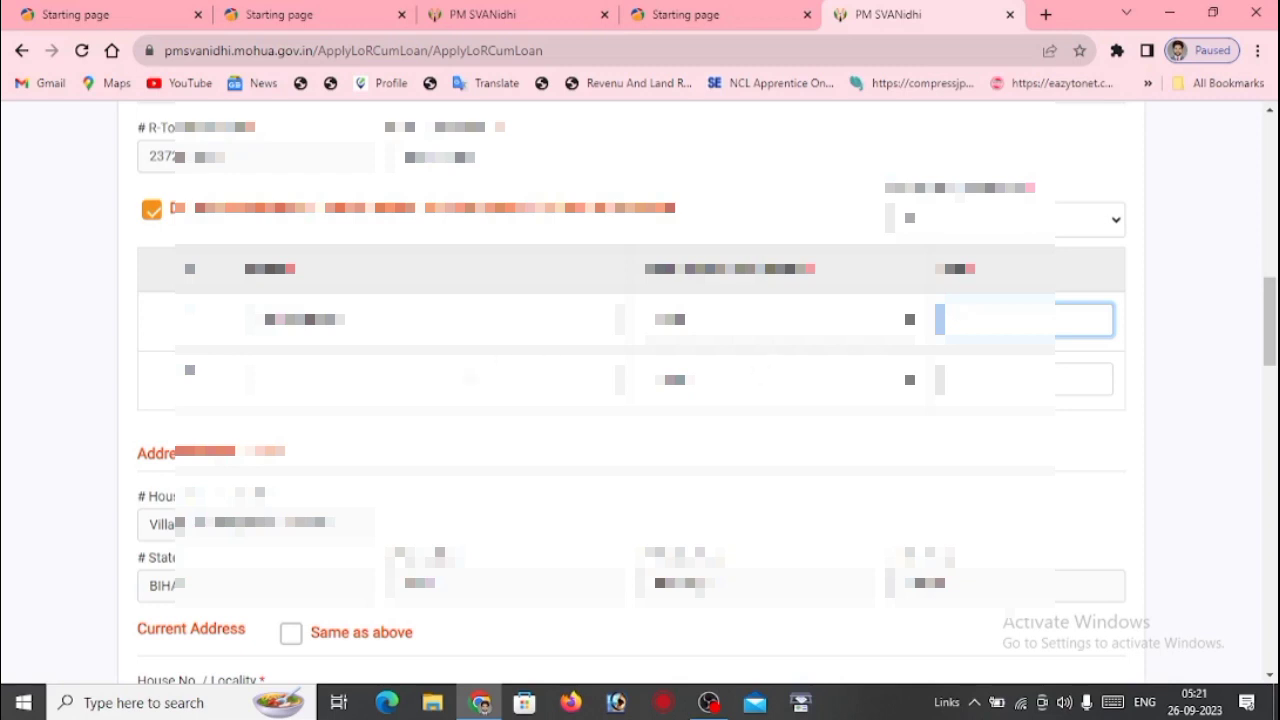
Step: Enter the second family member's name, pick the last option, and fill the right-hand field
left_click(259, 380)
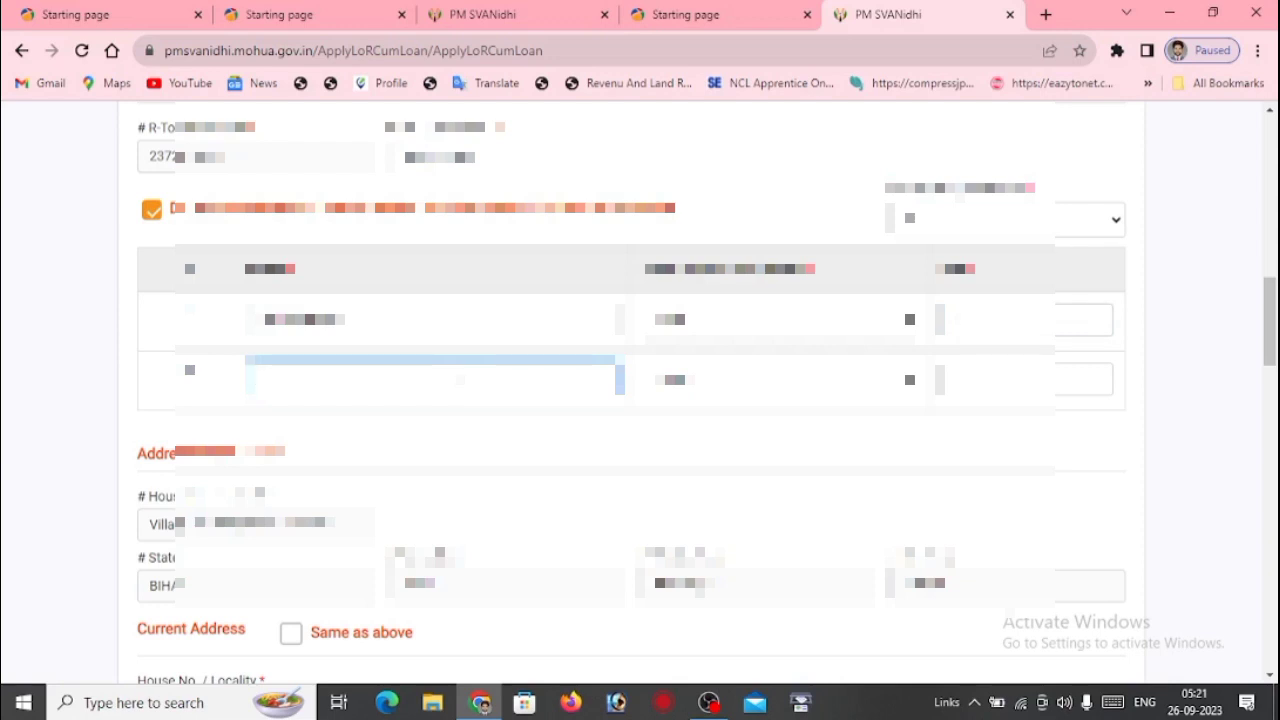
type("Smanuma")
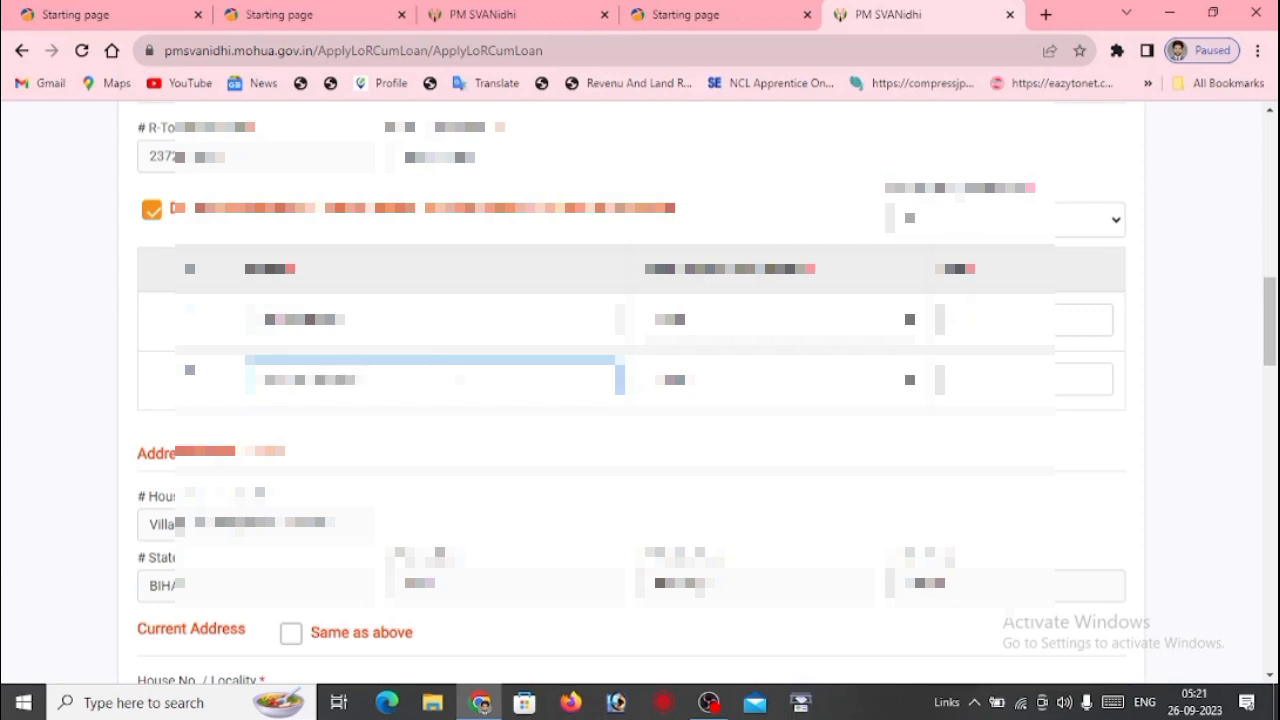
left_click(789, 384)
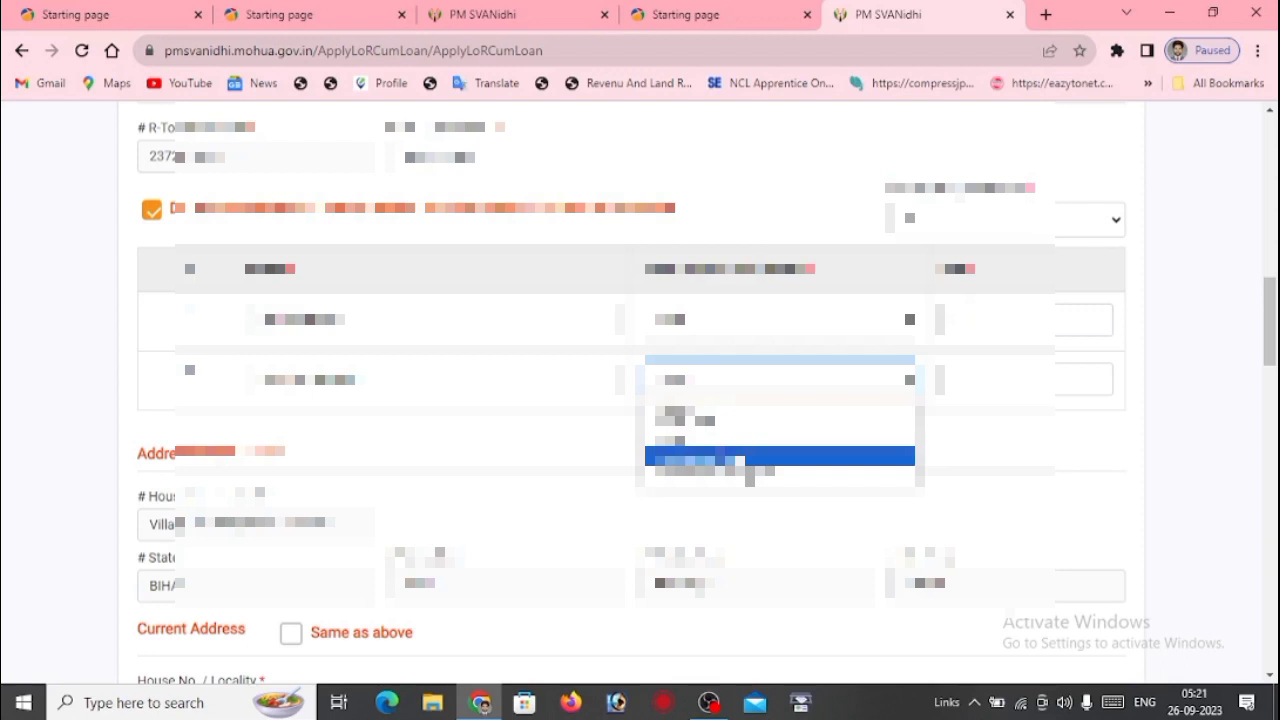
left_click(752, 474)
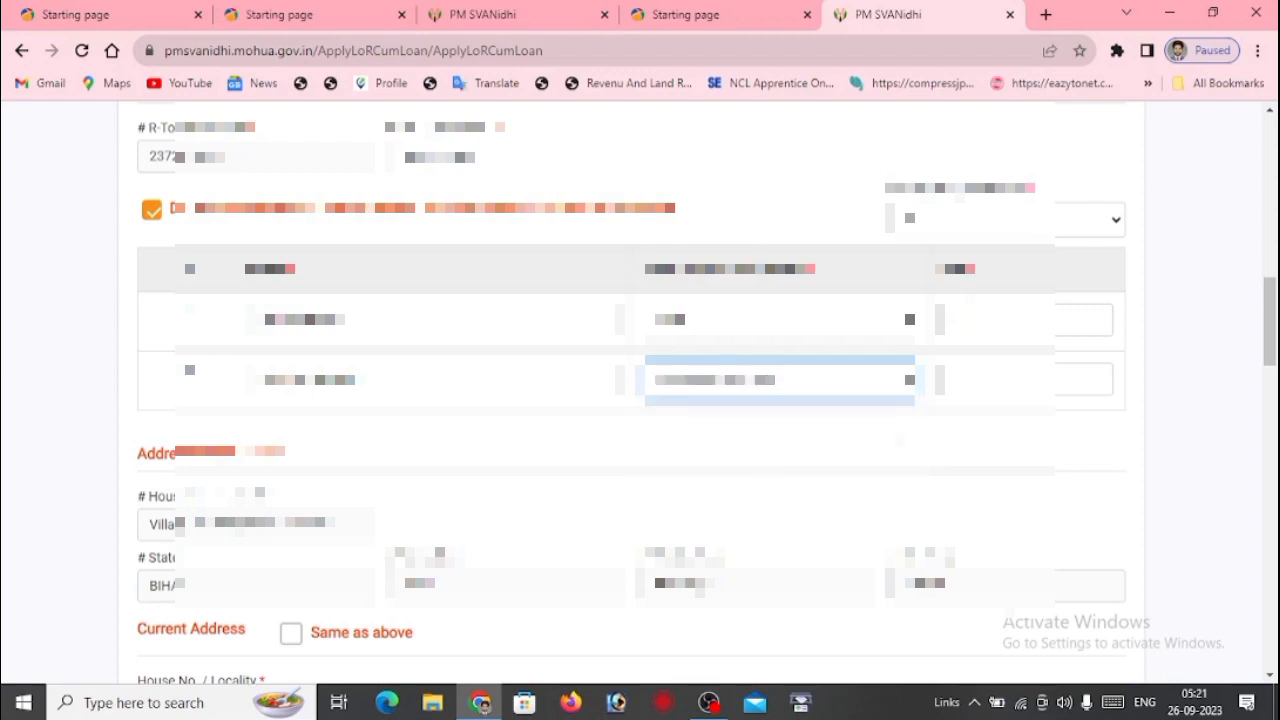
left_click(1000, 380)
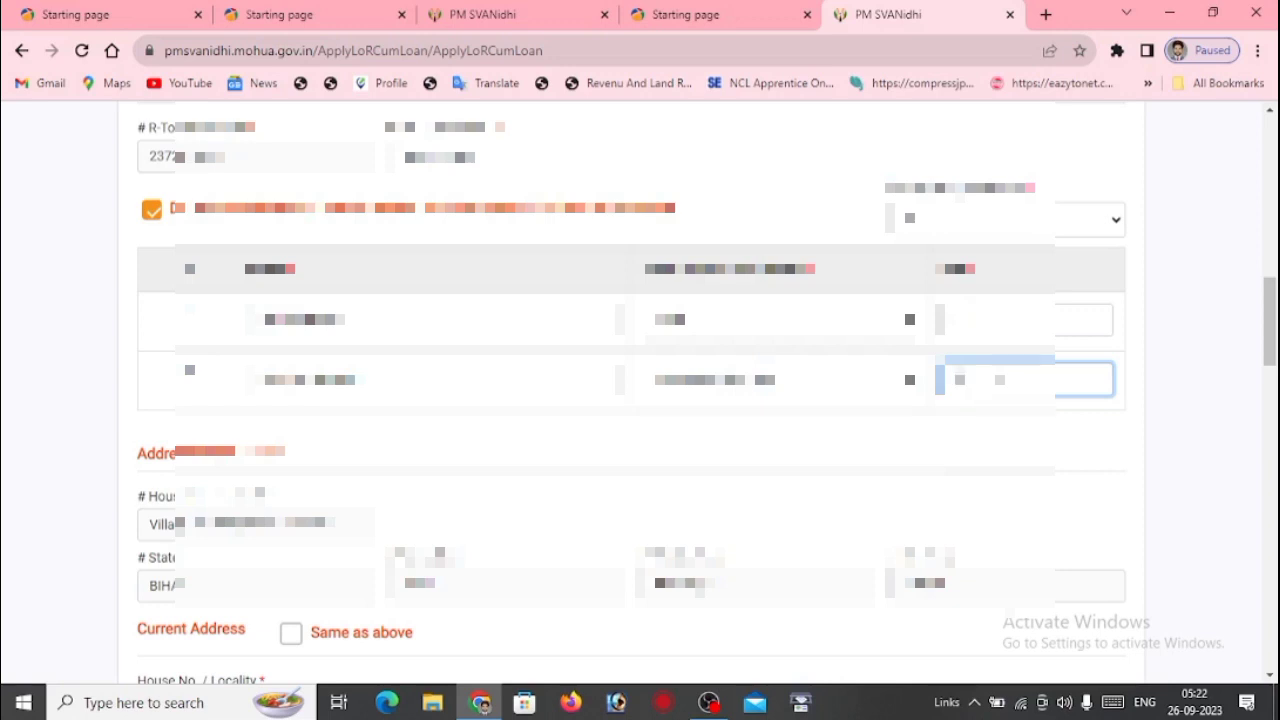
scroll(1270, 350, "down", 2)
scroll(1268, 350, "down", 1)
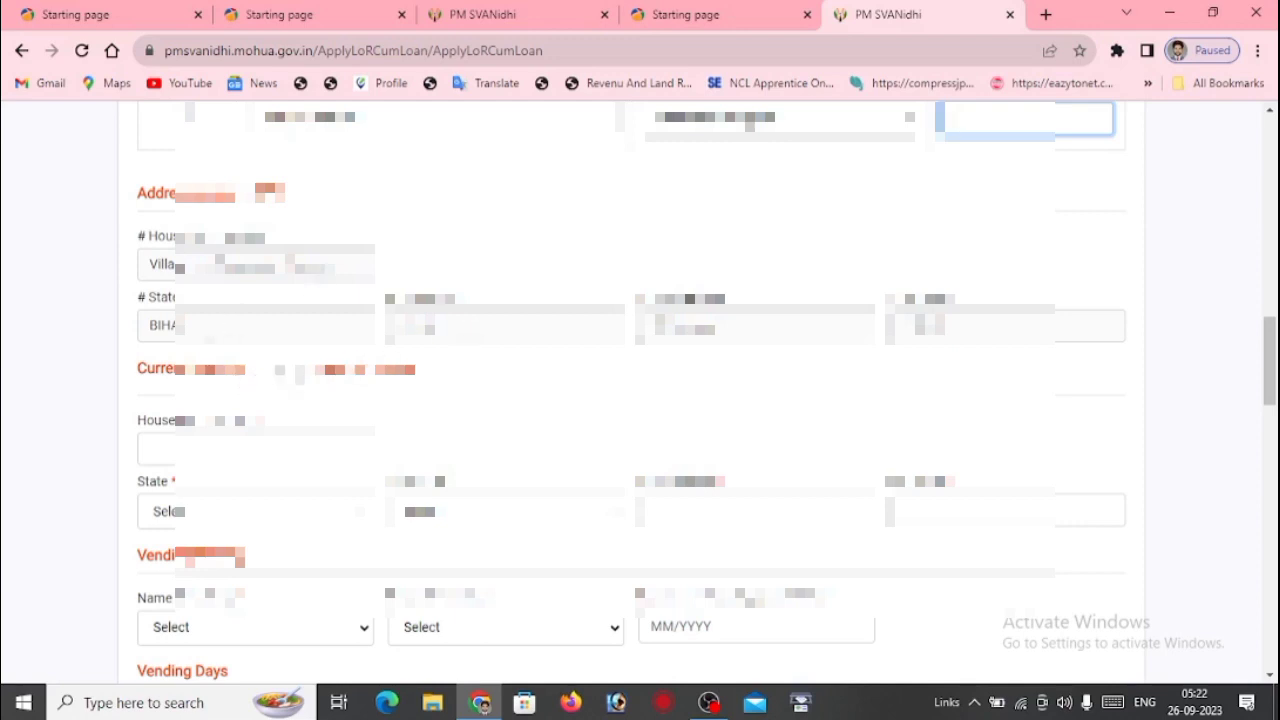
Step: Copy the permanent address to current, set activity to Electrical and Electronic goods, vending place Mobile
left_click(292, 376)
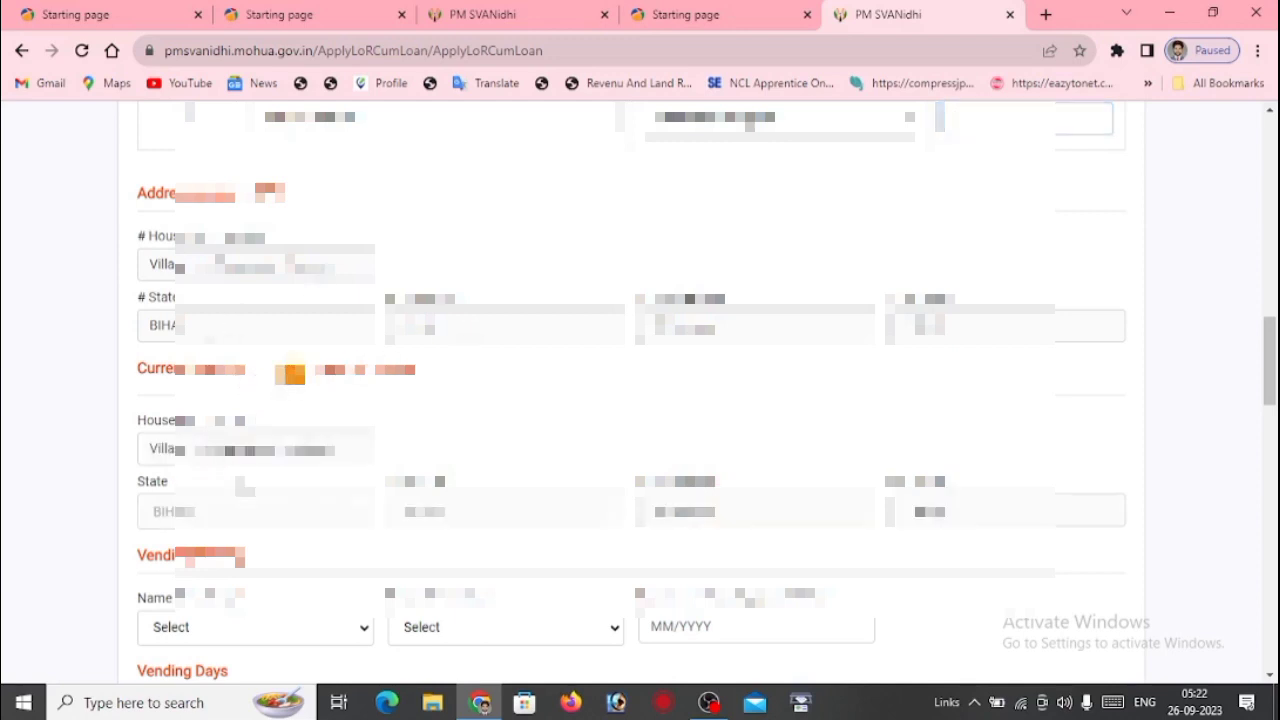
left_click_drag(1272, 372, 1271, 428)
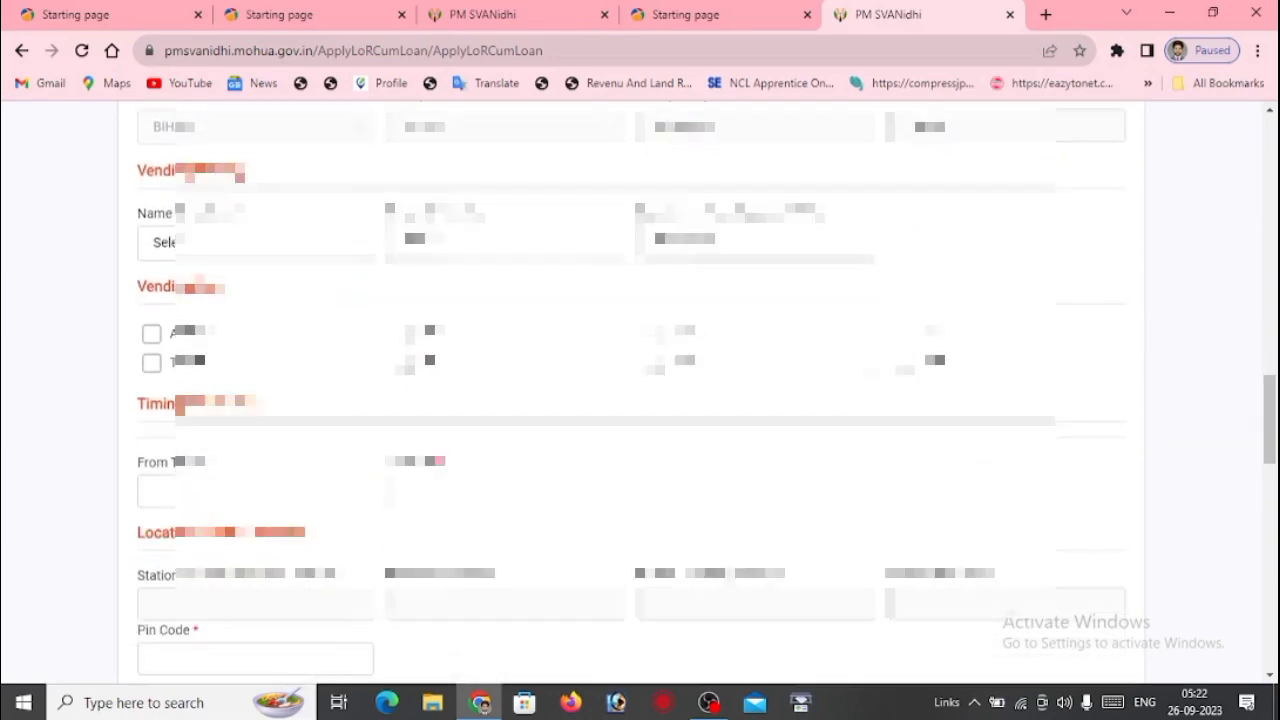
left_click(340, 250)
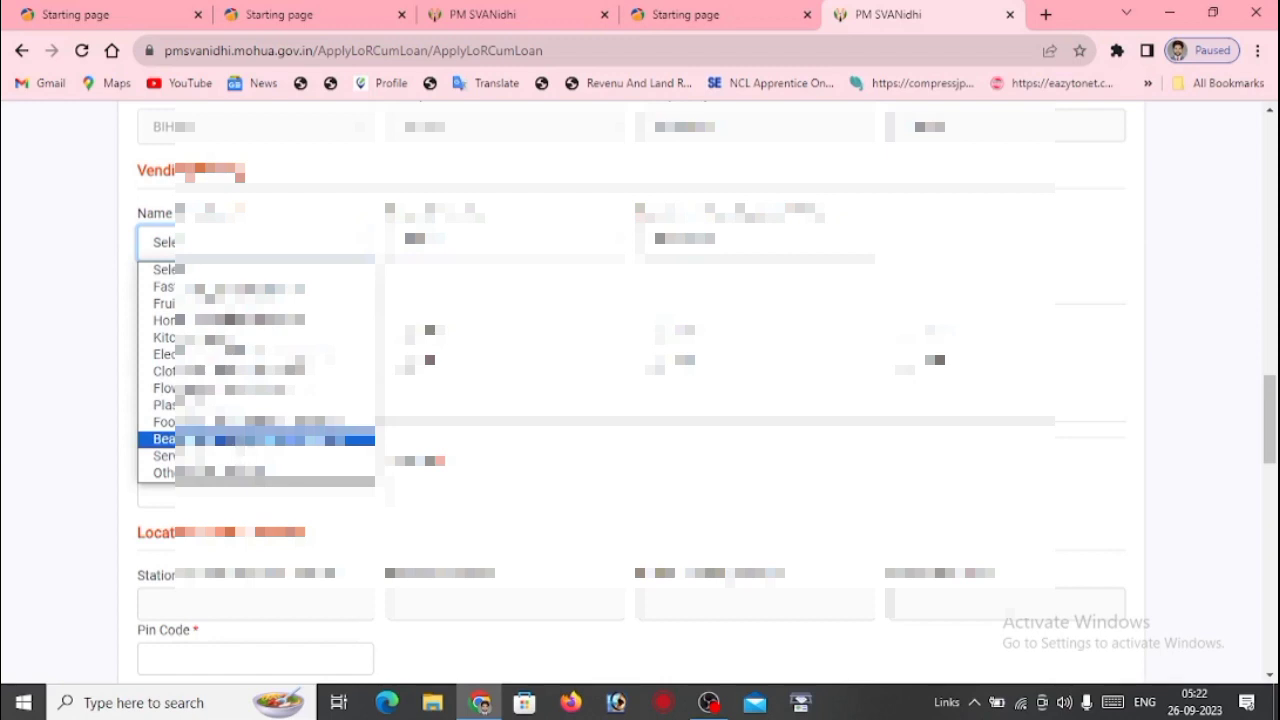
left_click(298, 355)
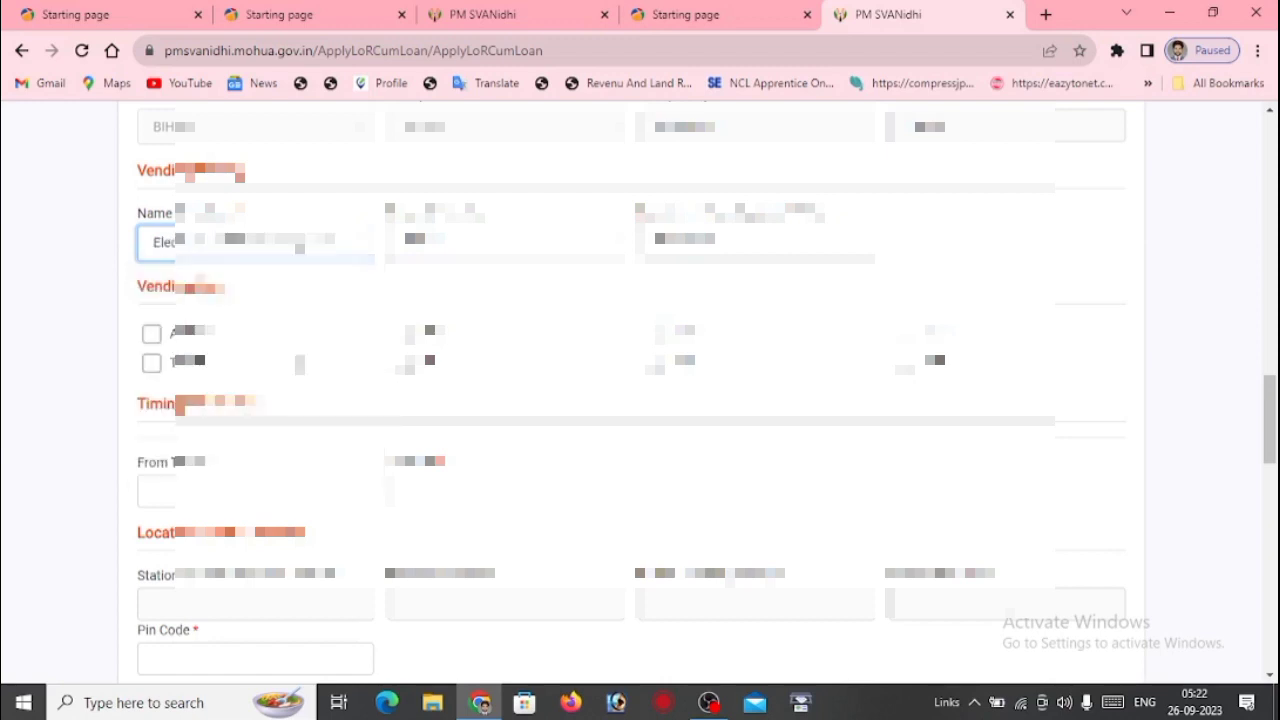
left_click(540, 258)
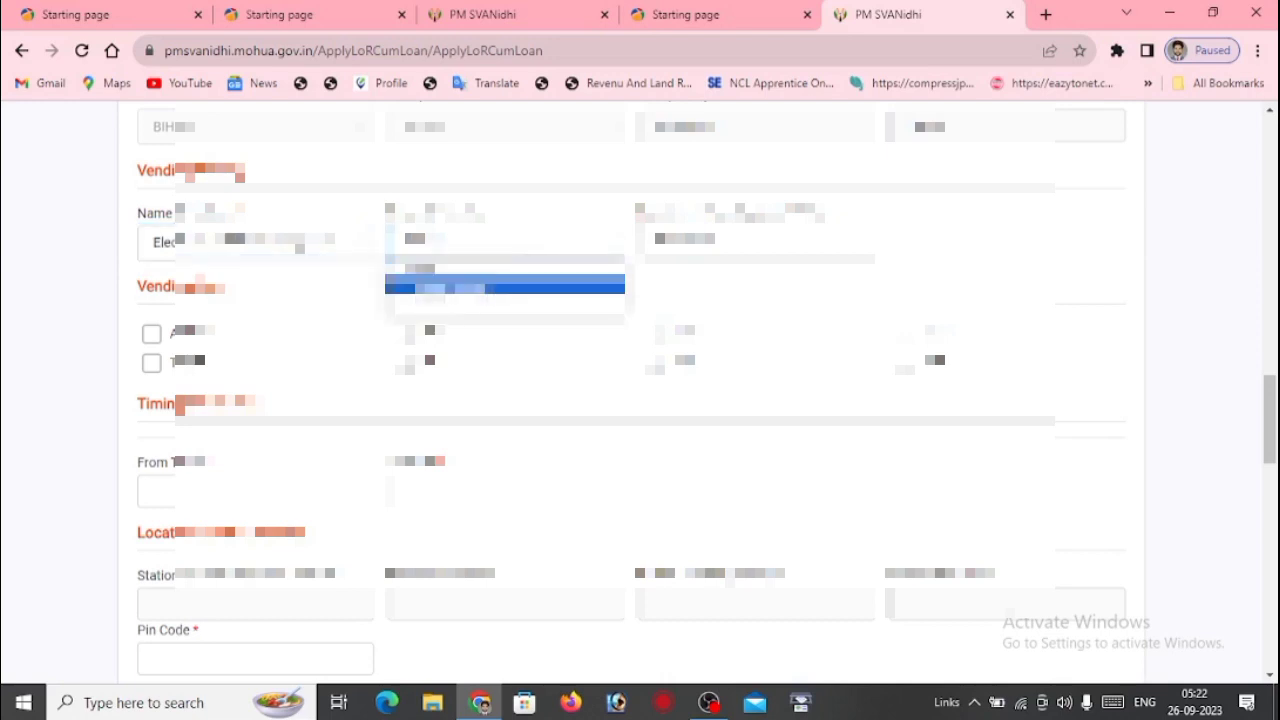
left_click(478, 303)
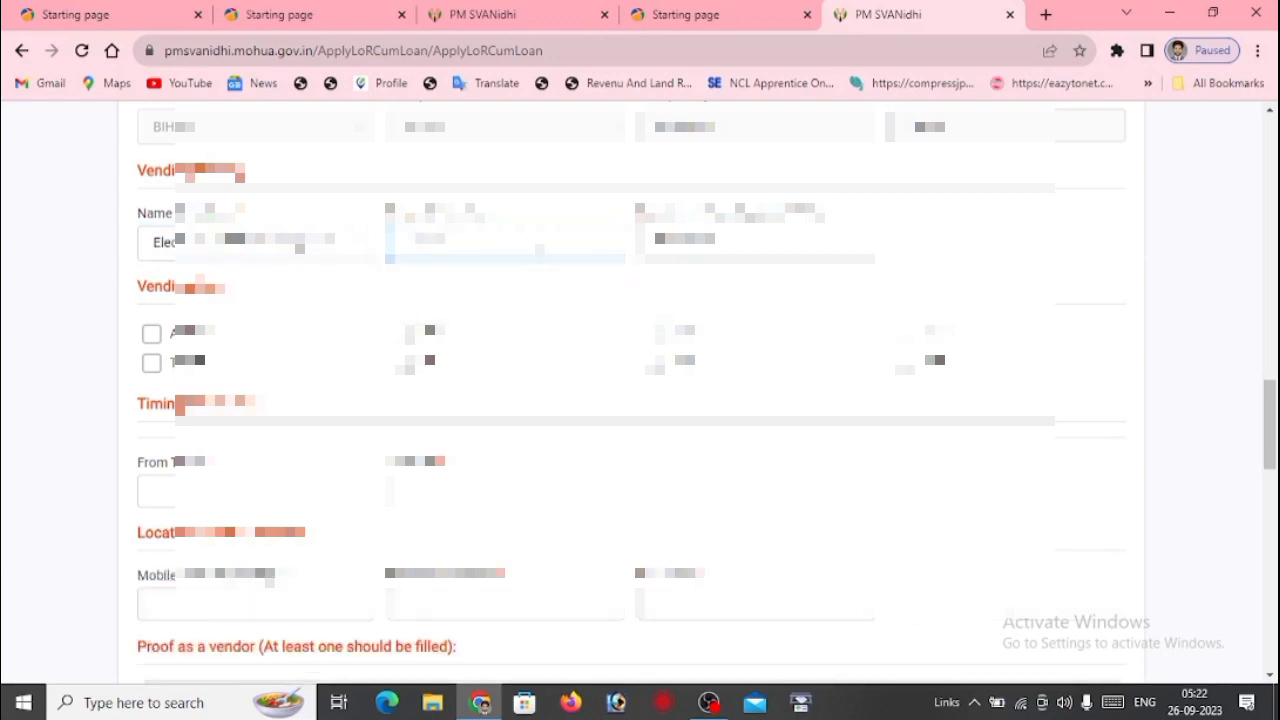
left_click(538, 248)
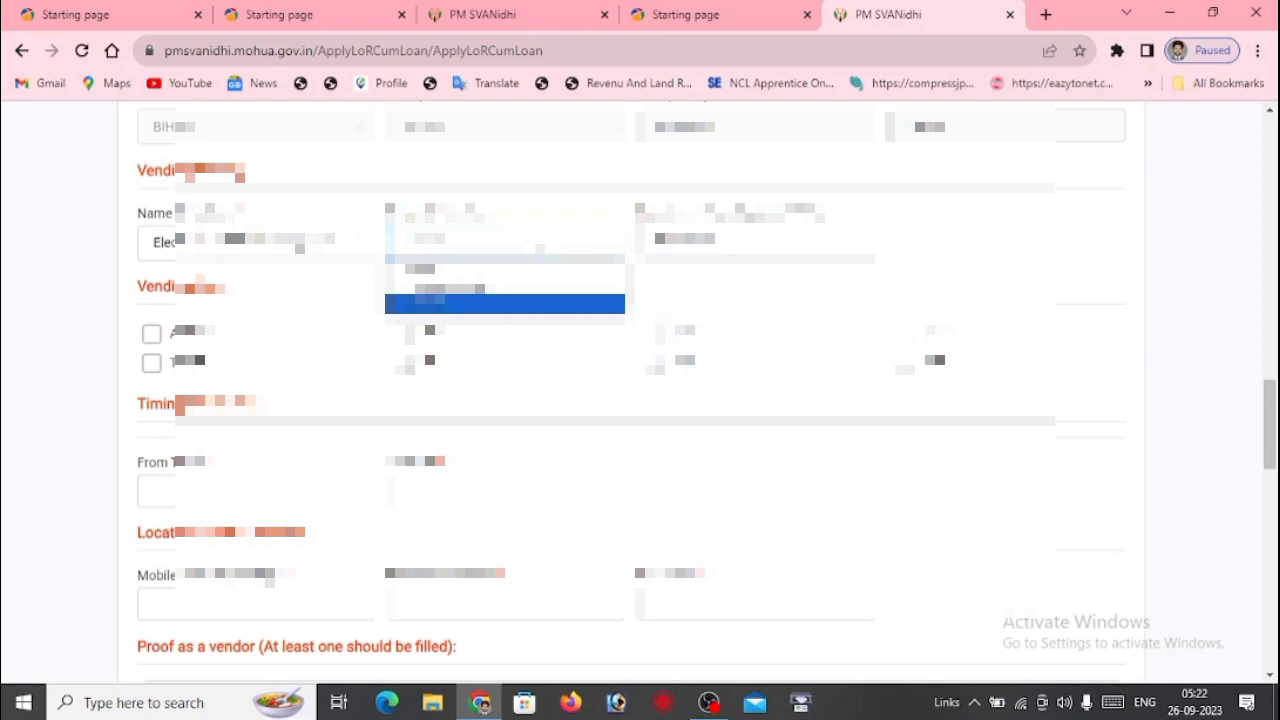
left_click(540, 248)
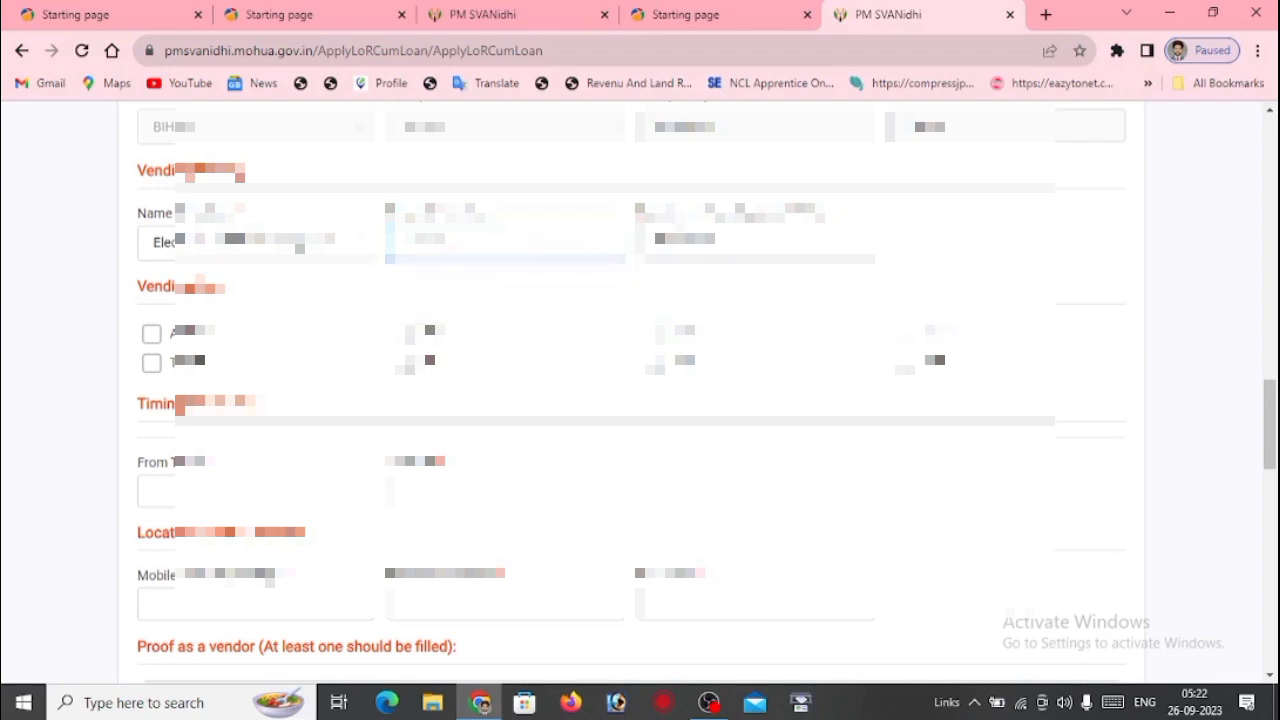
Step: Begin setting the vending duration by opening the month and year lists
left_click(757, 248)
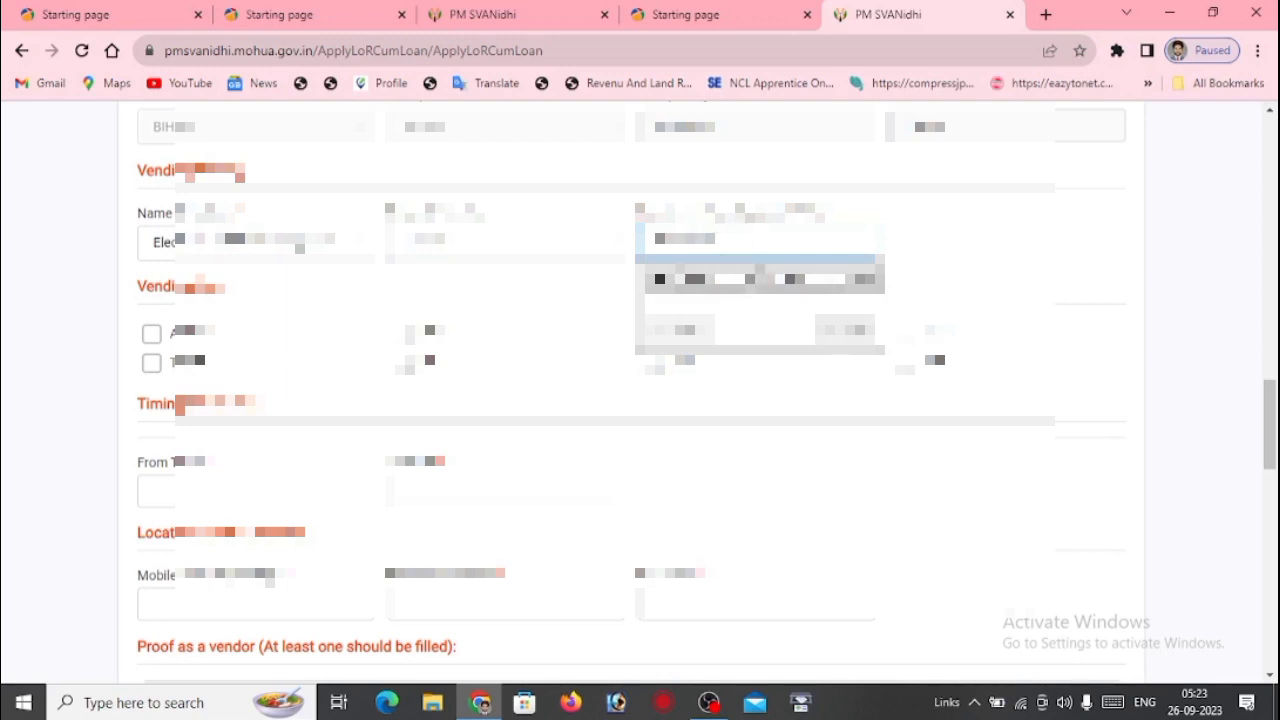
left_click(708, 279)
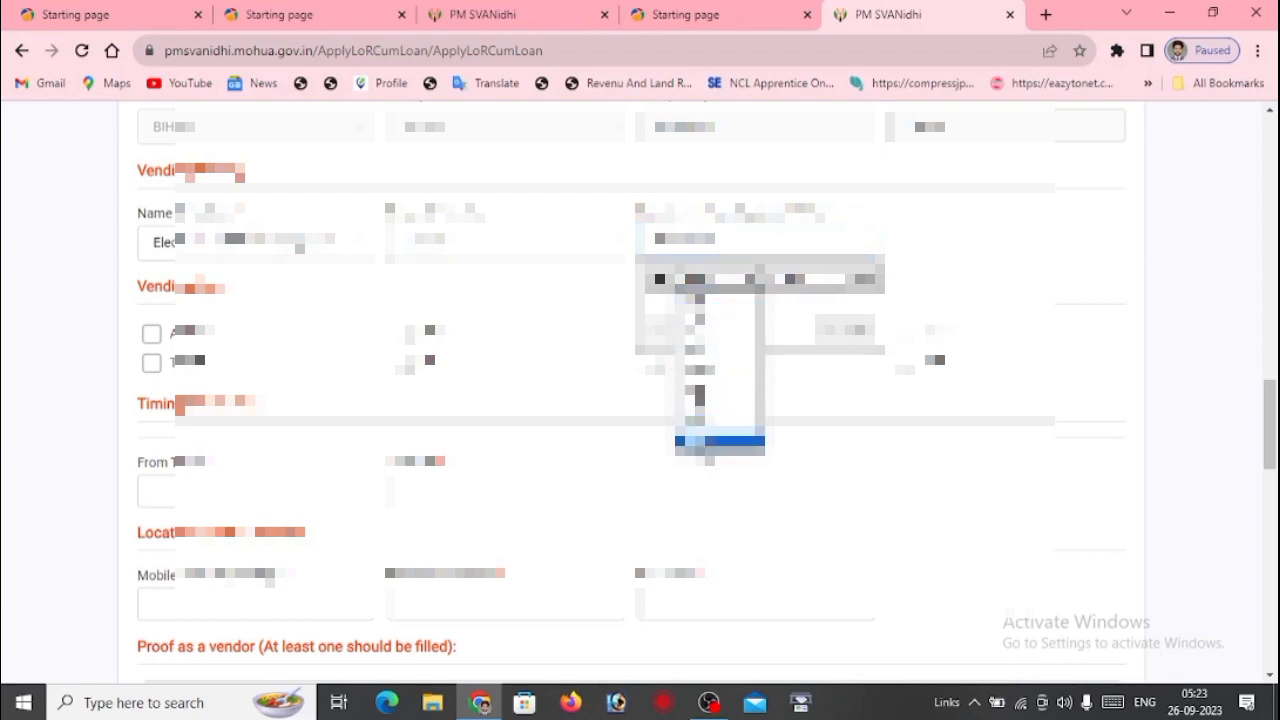
left_click(804, 282)
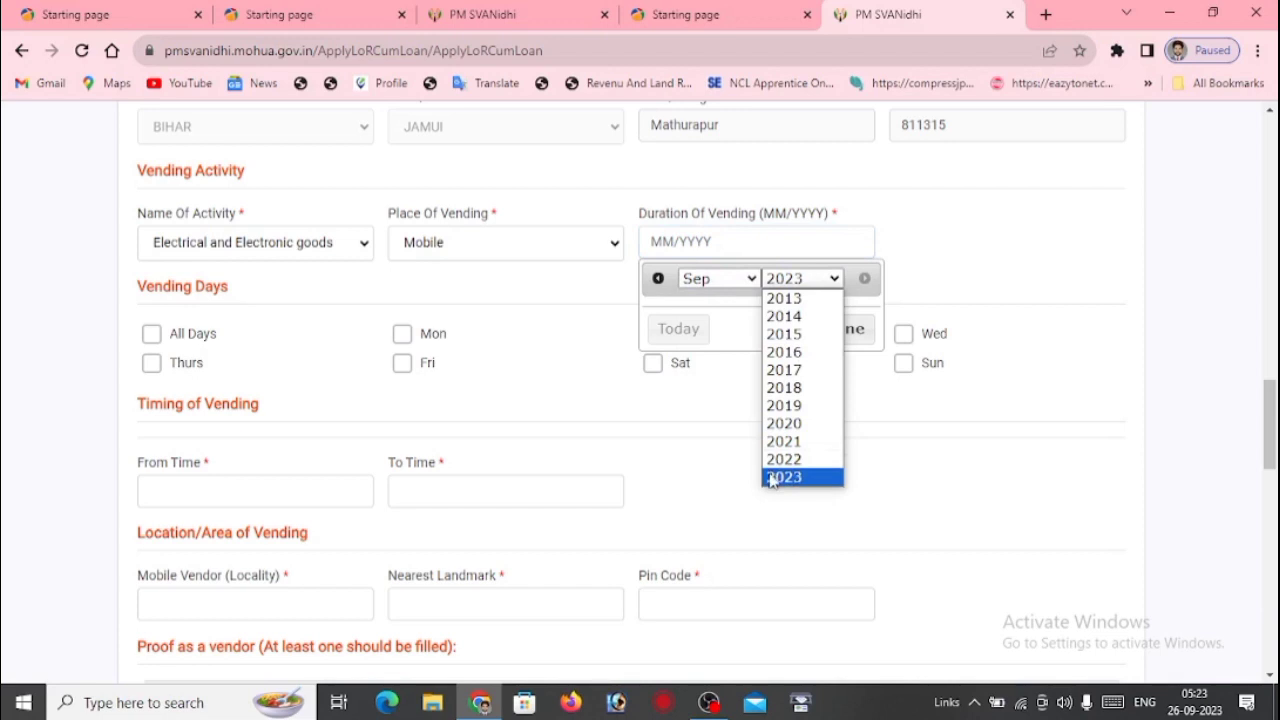
Step: Set the vending duration to 09/2023 and tick All Days for Mon to Sun
left_click(772, 478)
left_click(831, 335)
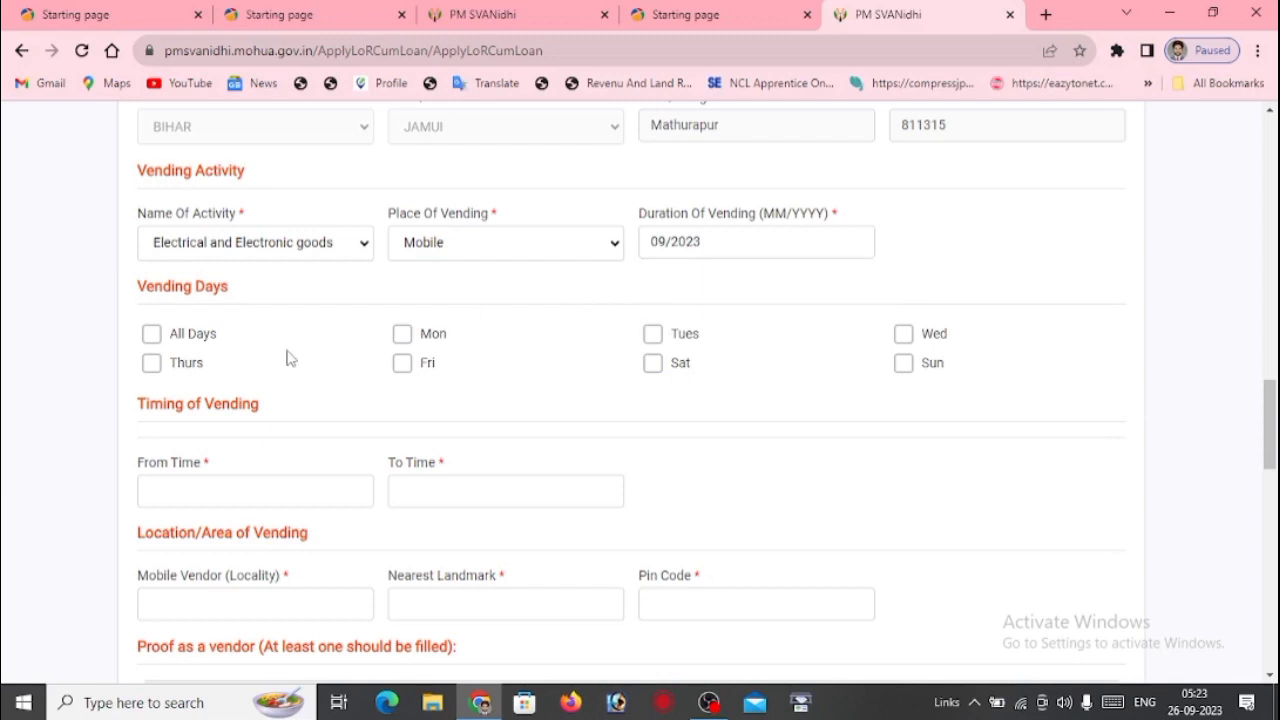
left_click(152, 336)
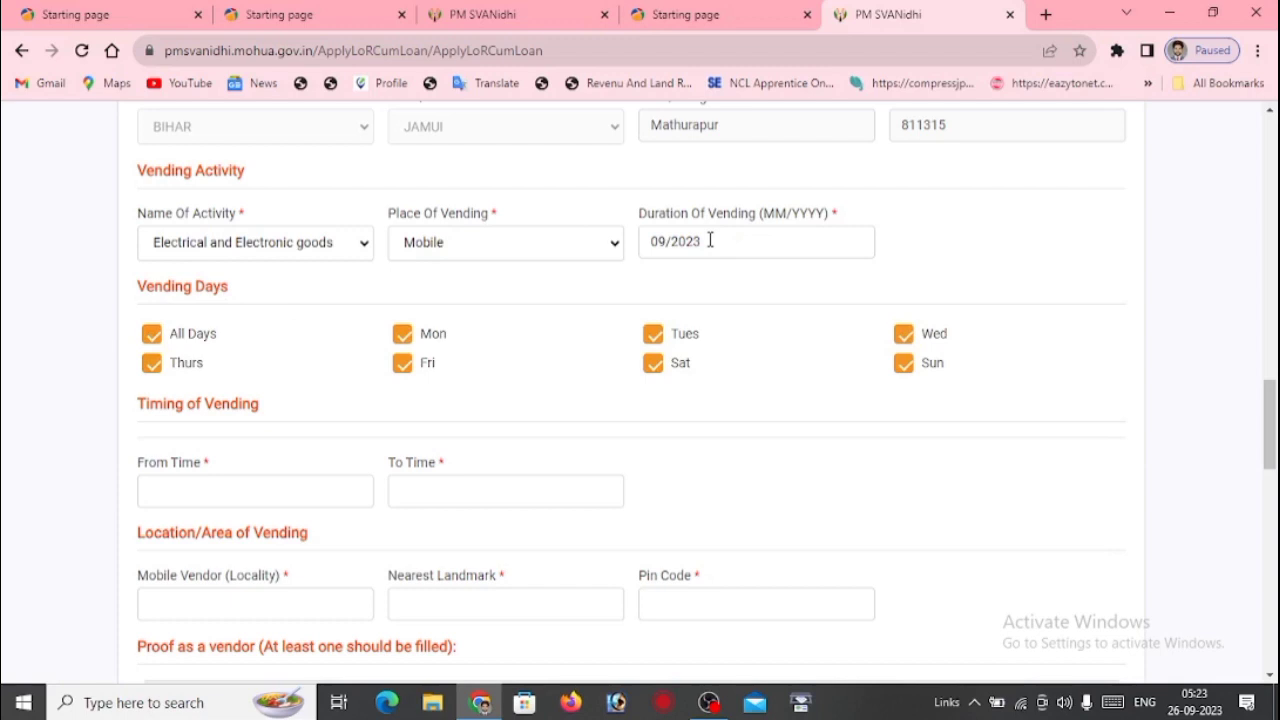
Step: Reopen the duration picker and reconfirm Sep 2023 as the vending duration
left_click(773, 243)
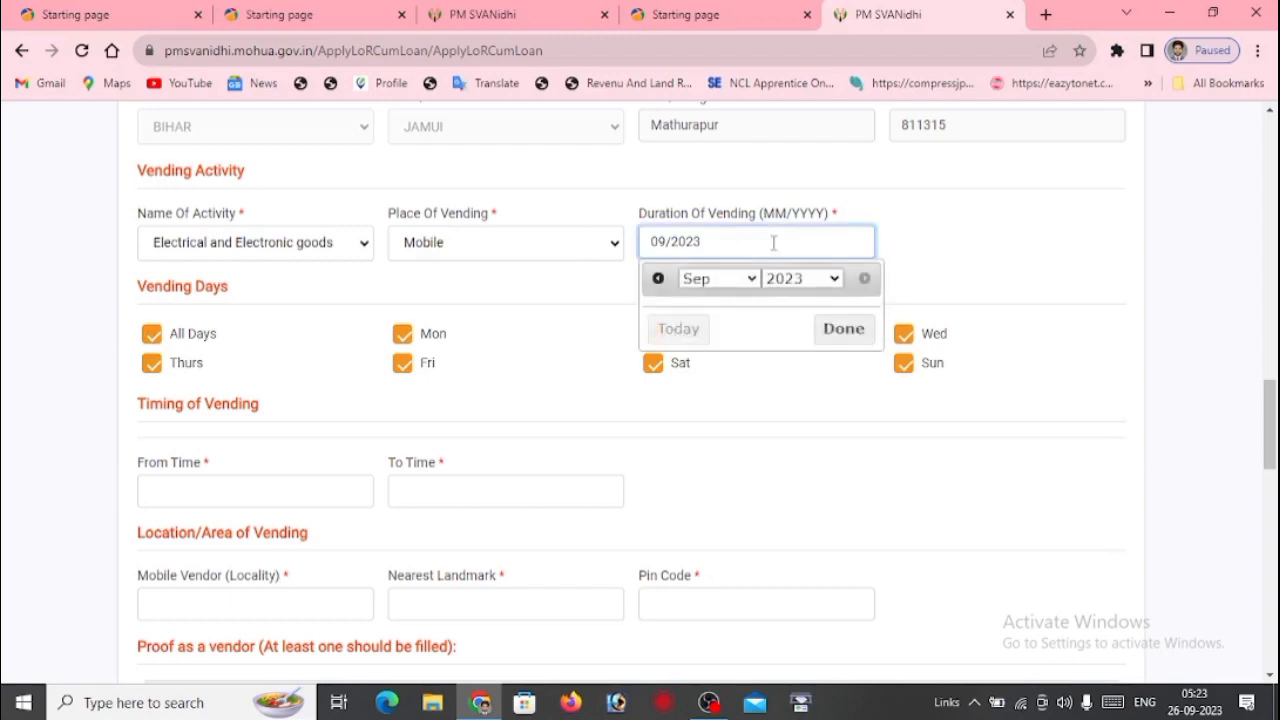
left_click(745, 282)
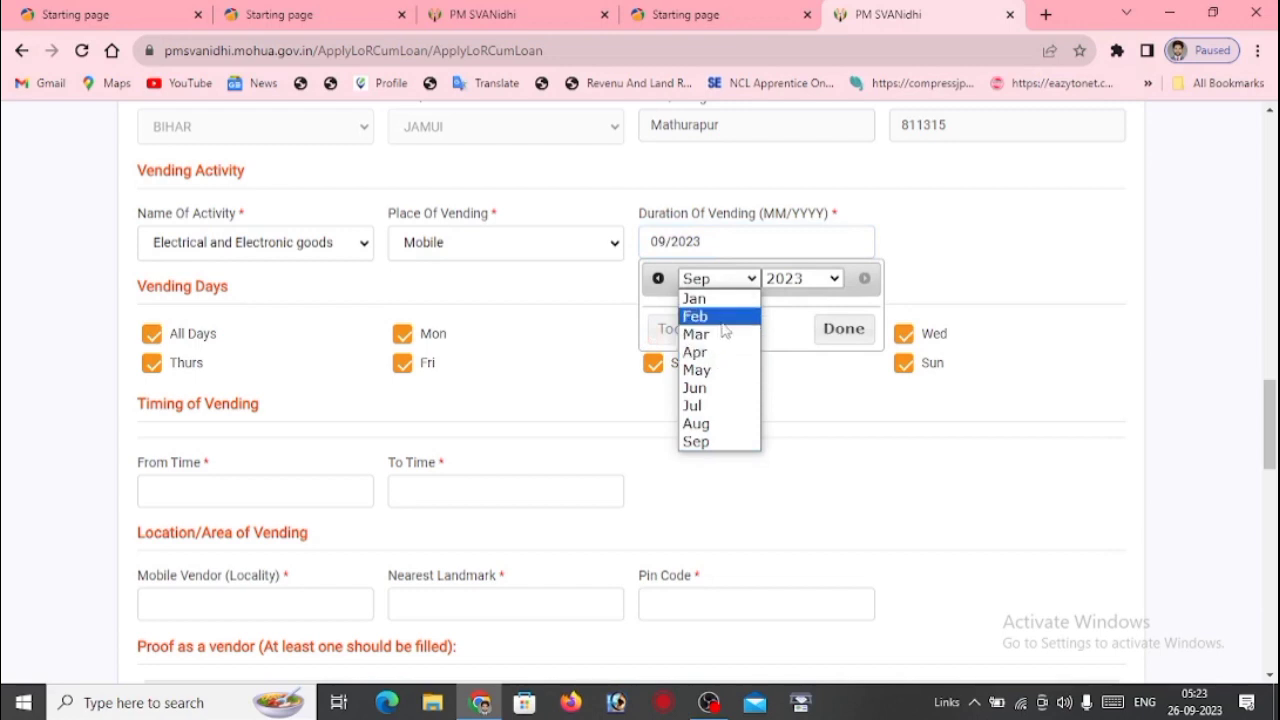
left_click(815, 286)
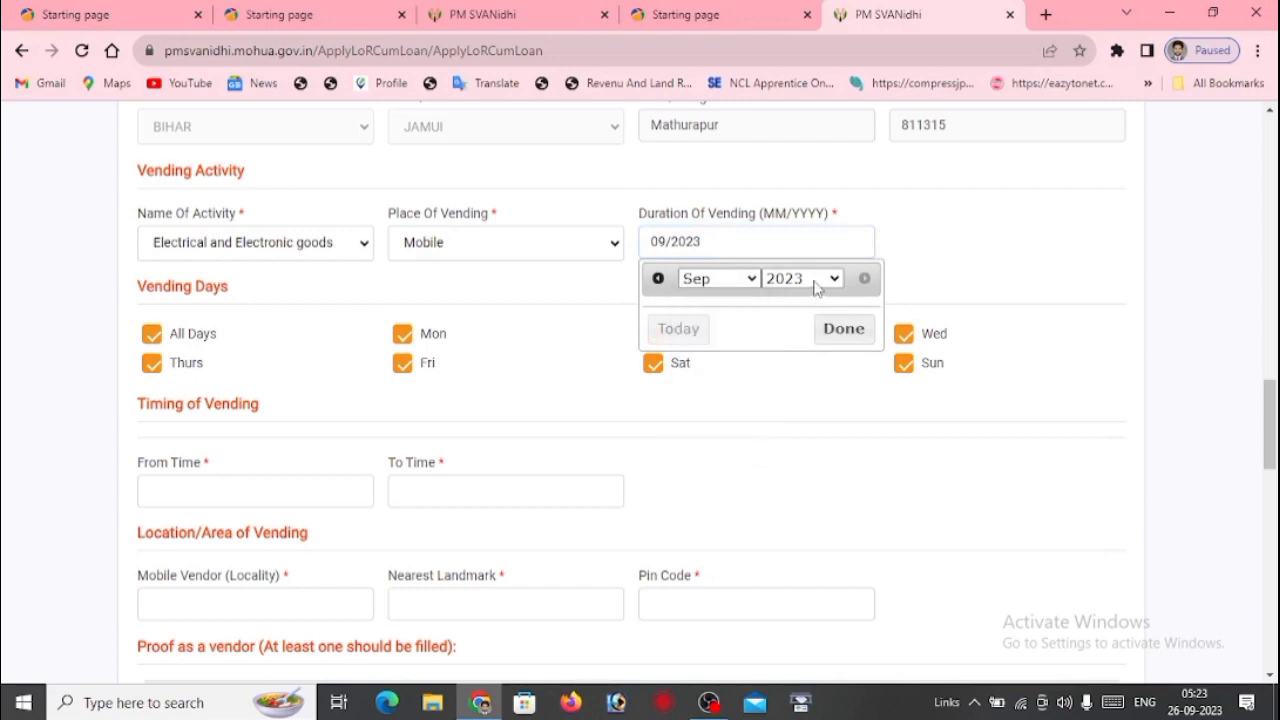
left_click(815, 285)
left_click(815, 286)
left_click(857, 333)
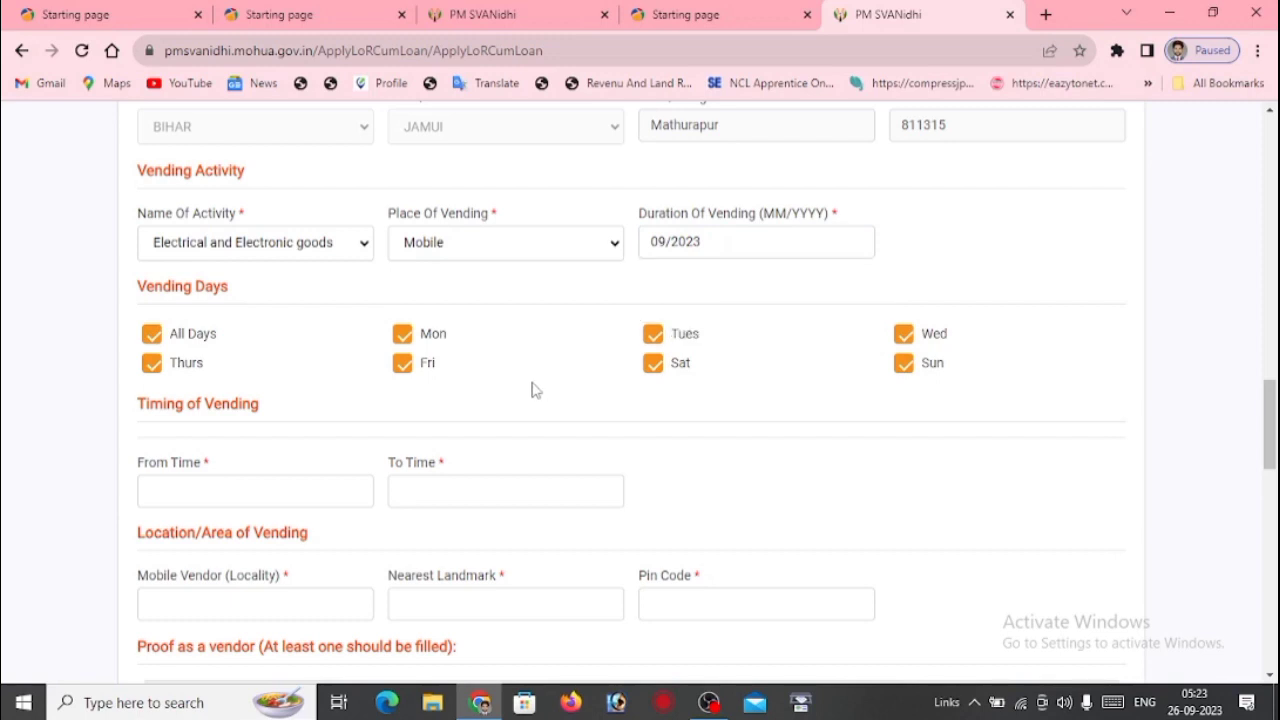
left_click(257, 497)
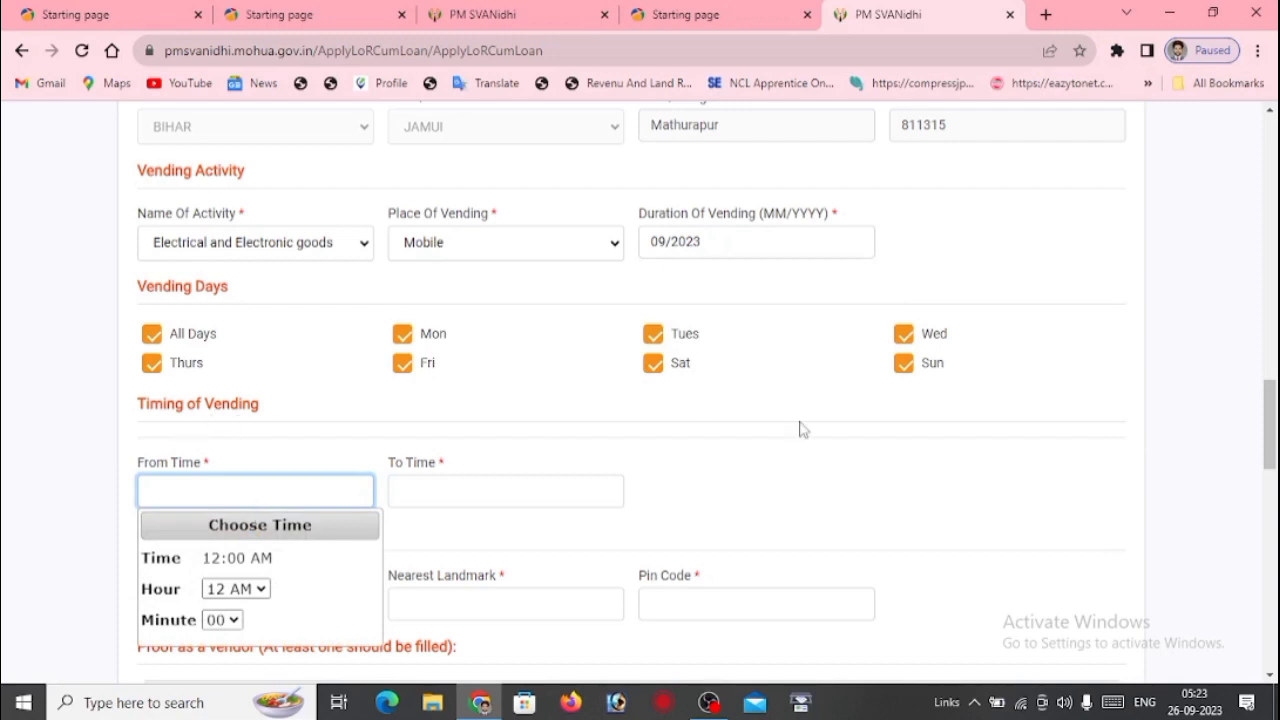
Step: Set the vending To Time to 06:16 PM
left_click_drag(1275, 412, 1276, 431)
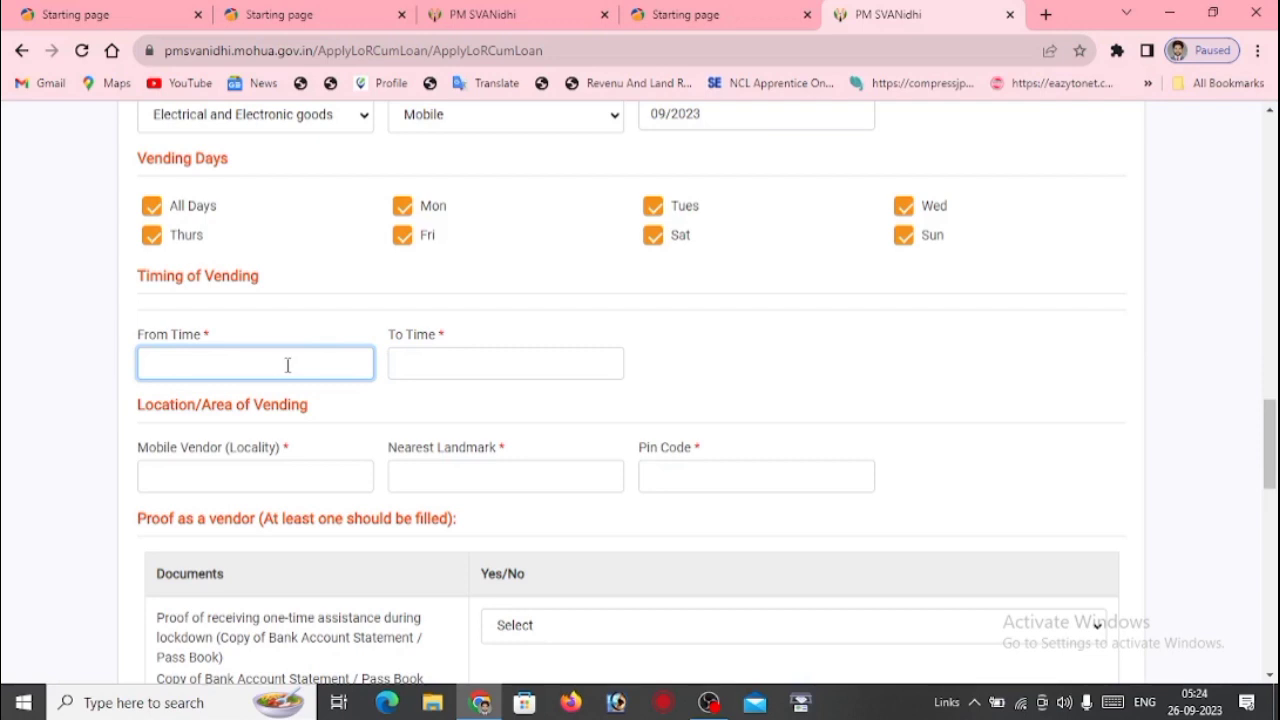
left_click(440, 365)
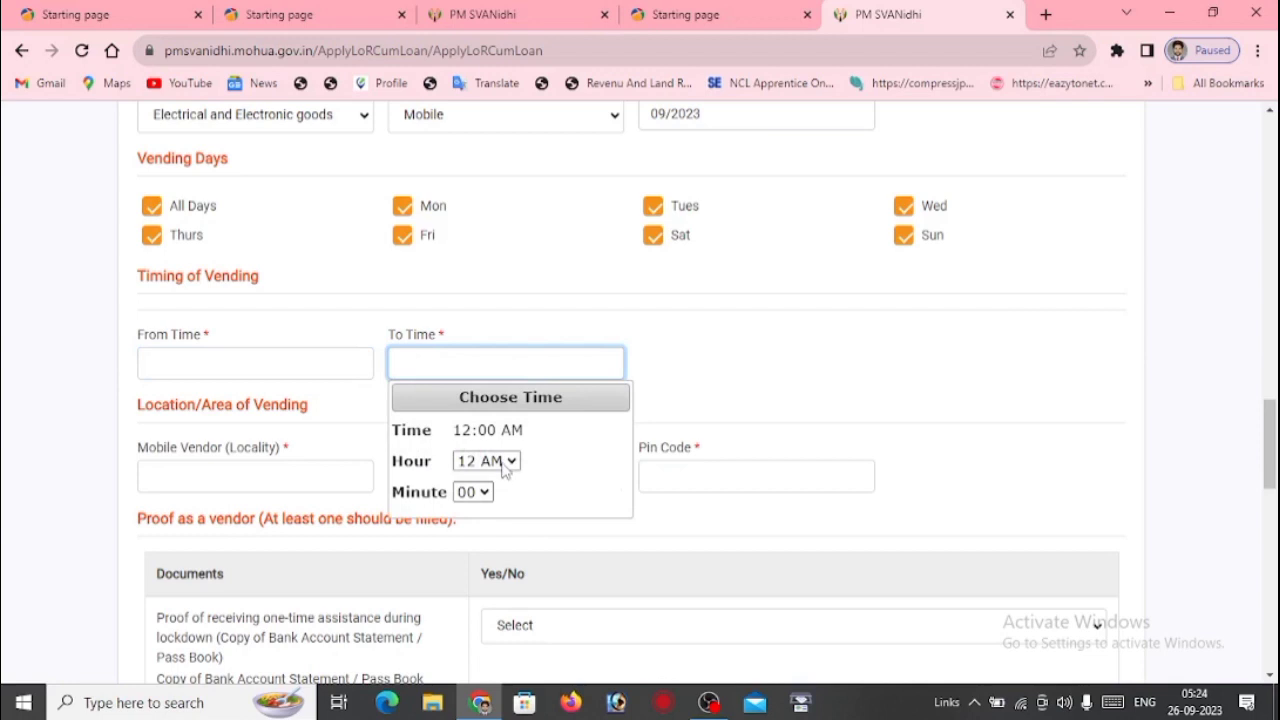
left_click(485, 493)
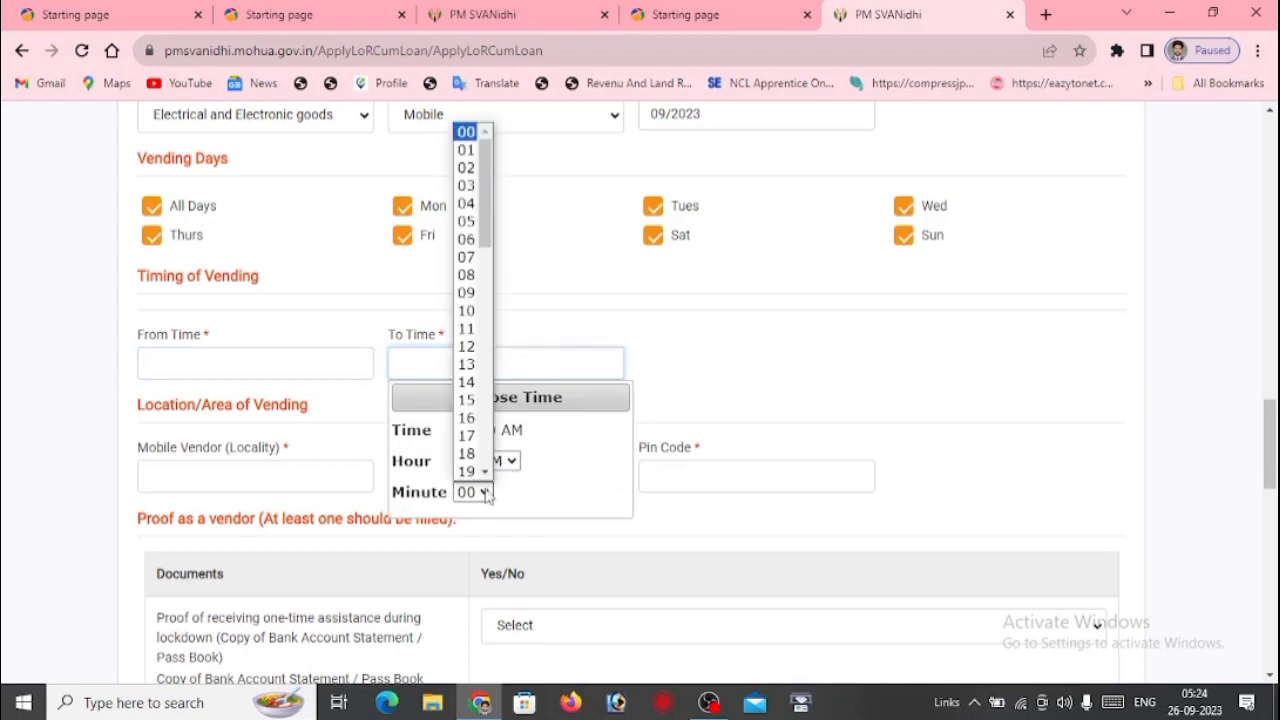
left_click(466, 418)
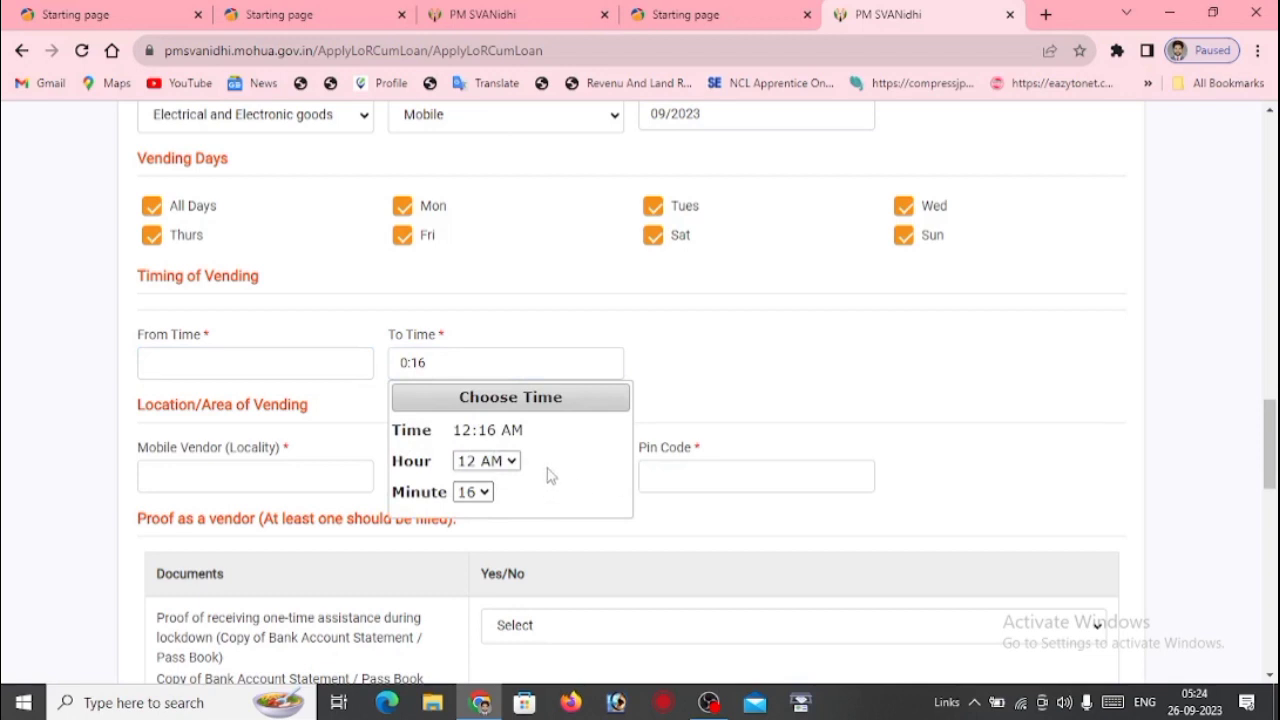
left_click(490, 466)
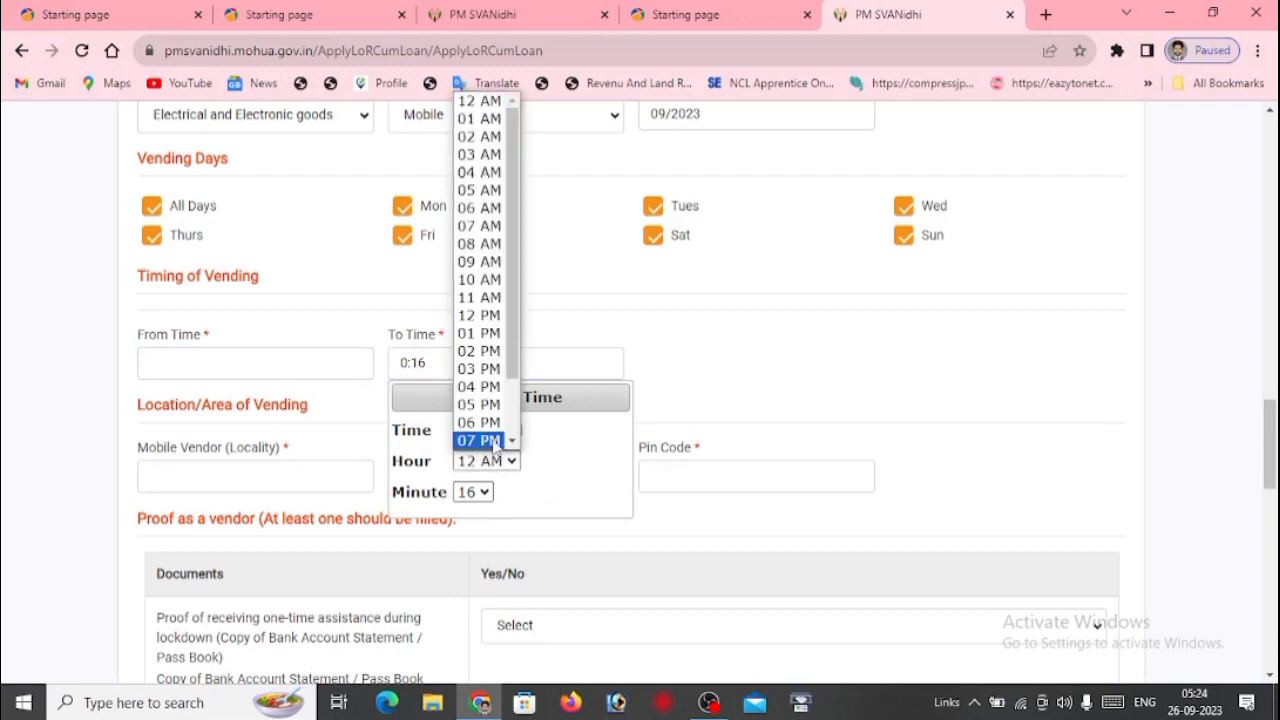
left_click(480, 422)
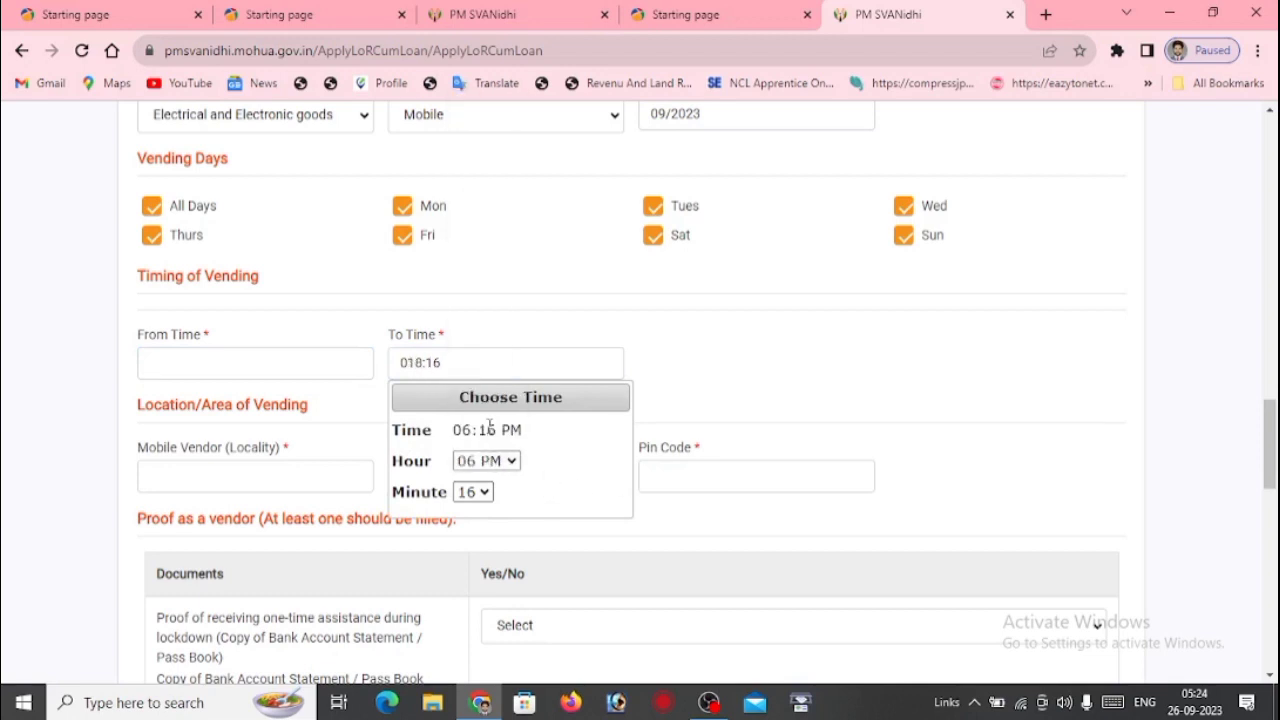
left_click(657, 362)
Step: Set the vending From Time to 07:58 PM
left_click(342, 372)
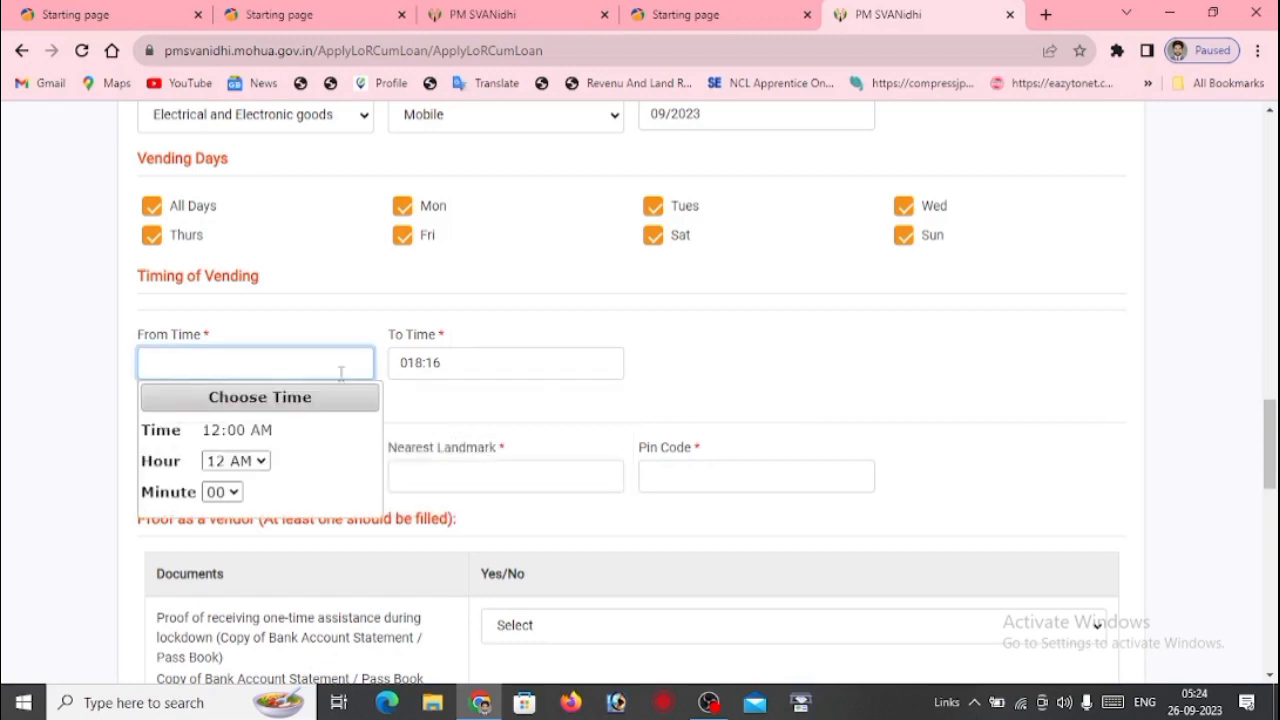
left_click(247, 462)
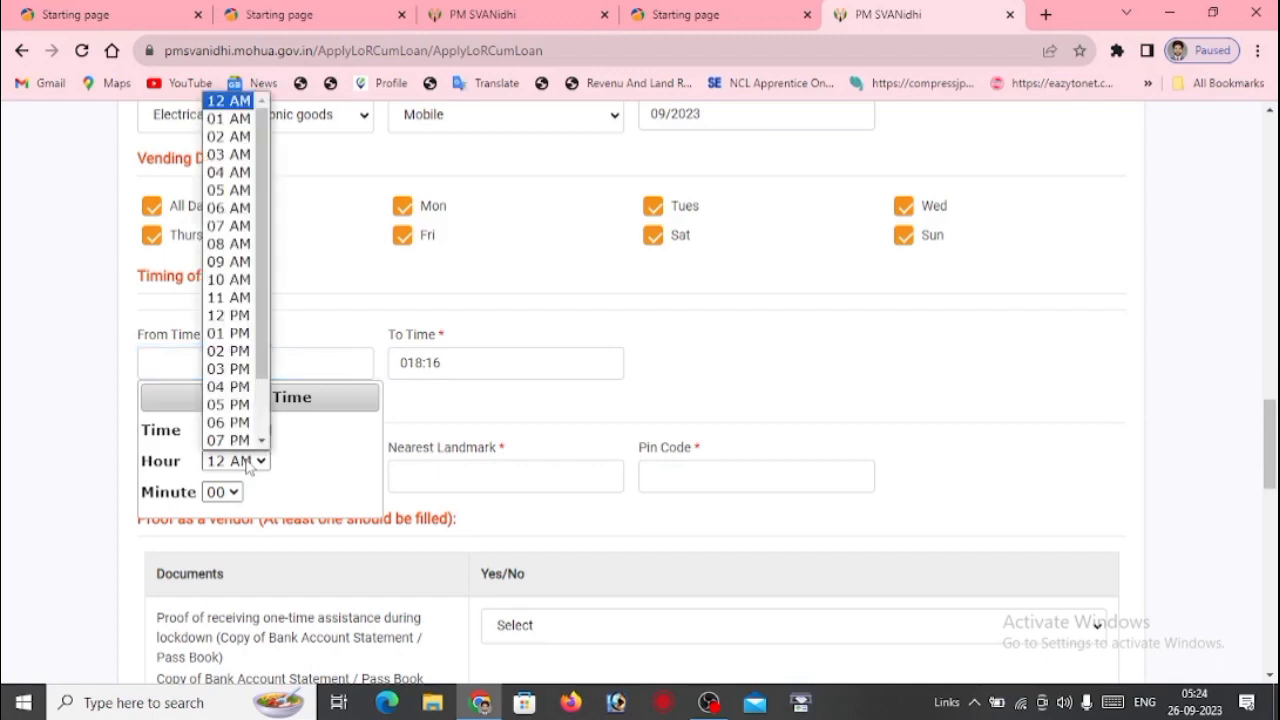
left_click(230, 441)
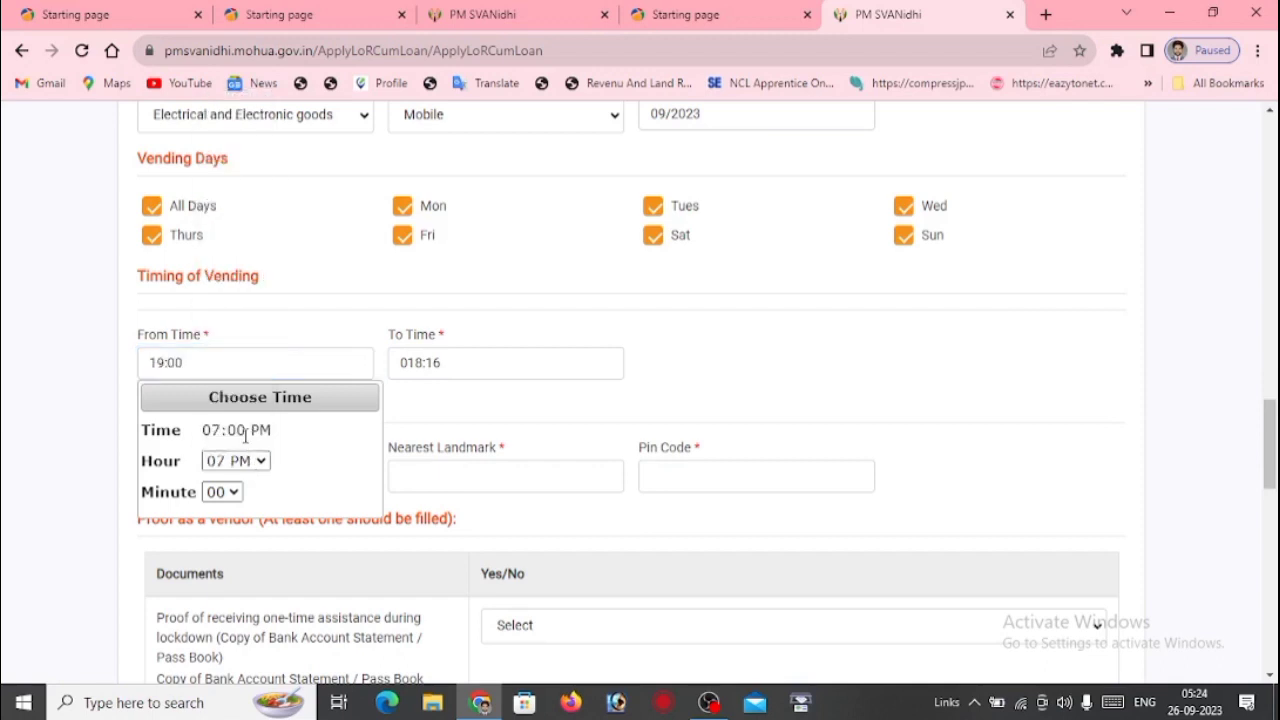
left_click(238, 495)
scroll(236, 468, "down", 1)
scroll(236, 468, "down", 12)
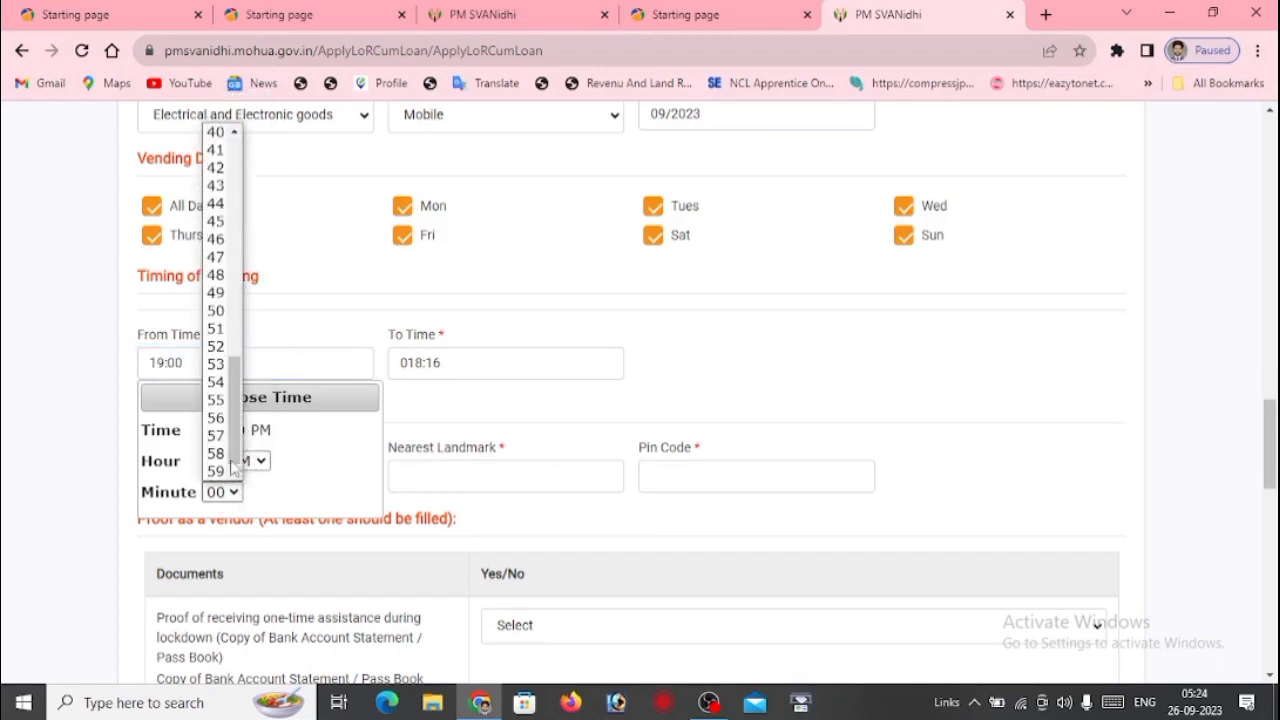
left_click(222, 452)
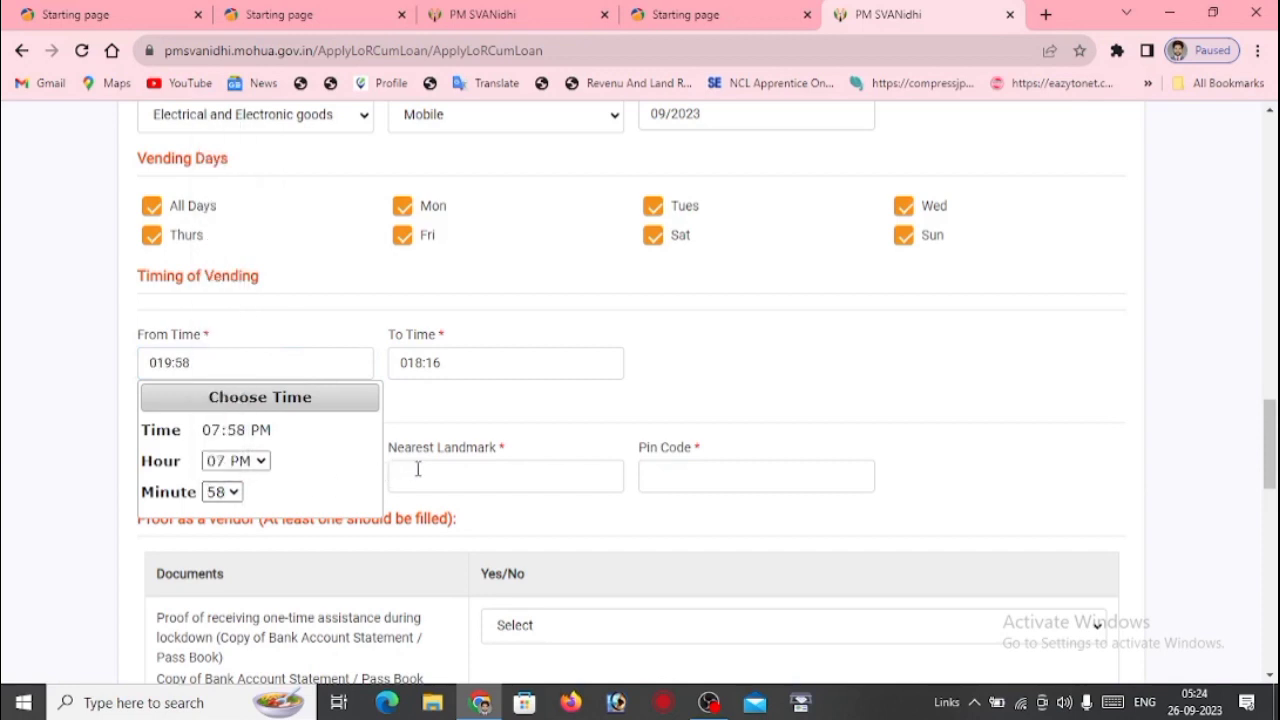
left_click(448, 406)
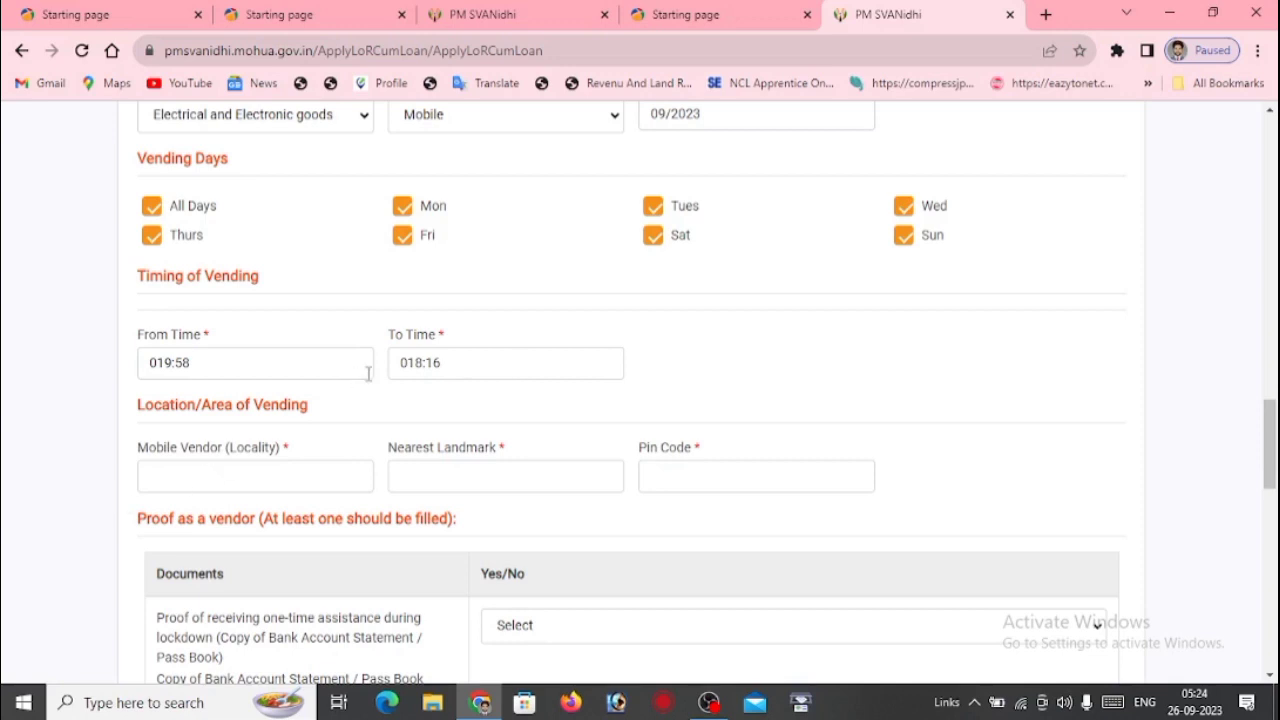
Step: Enter Mobile Vendor locality HARIHARPUR, nearest landmark MATHURAPUR and pin code 811315
left_click(242, 475)
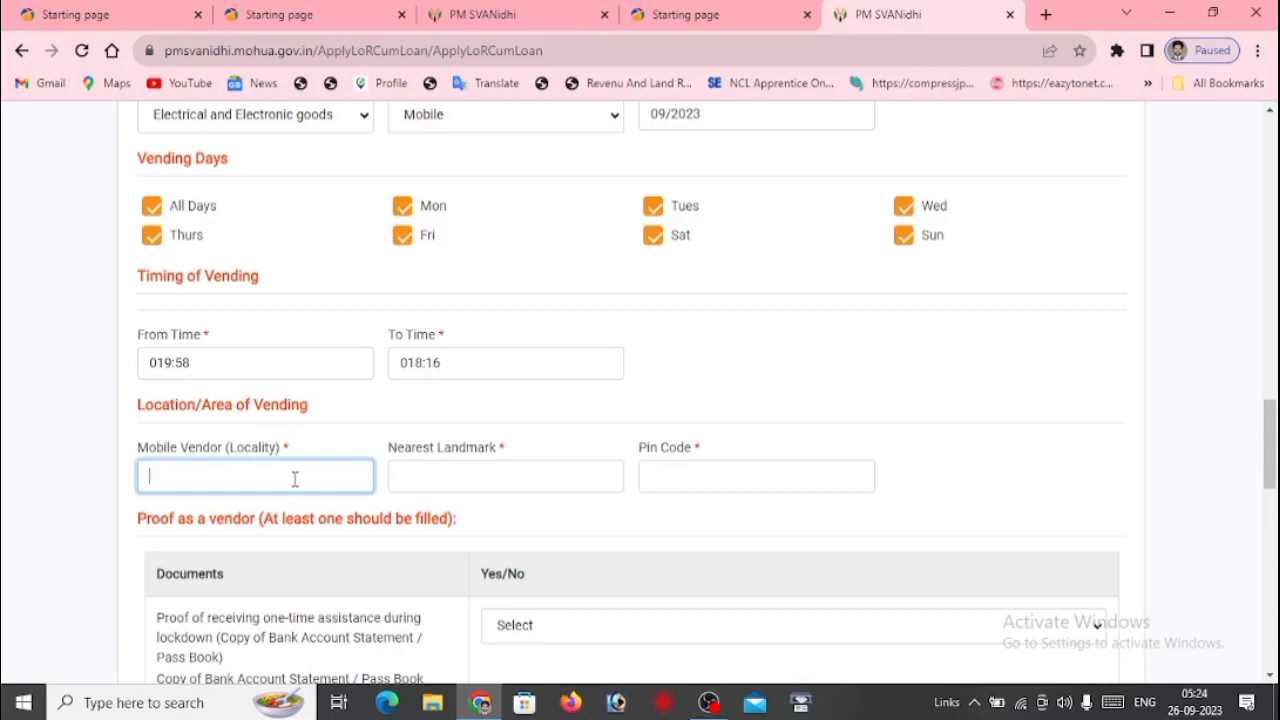
type("HARIHARPUR")
key("Tab")
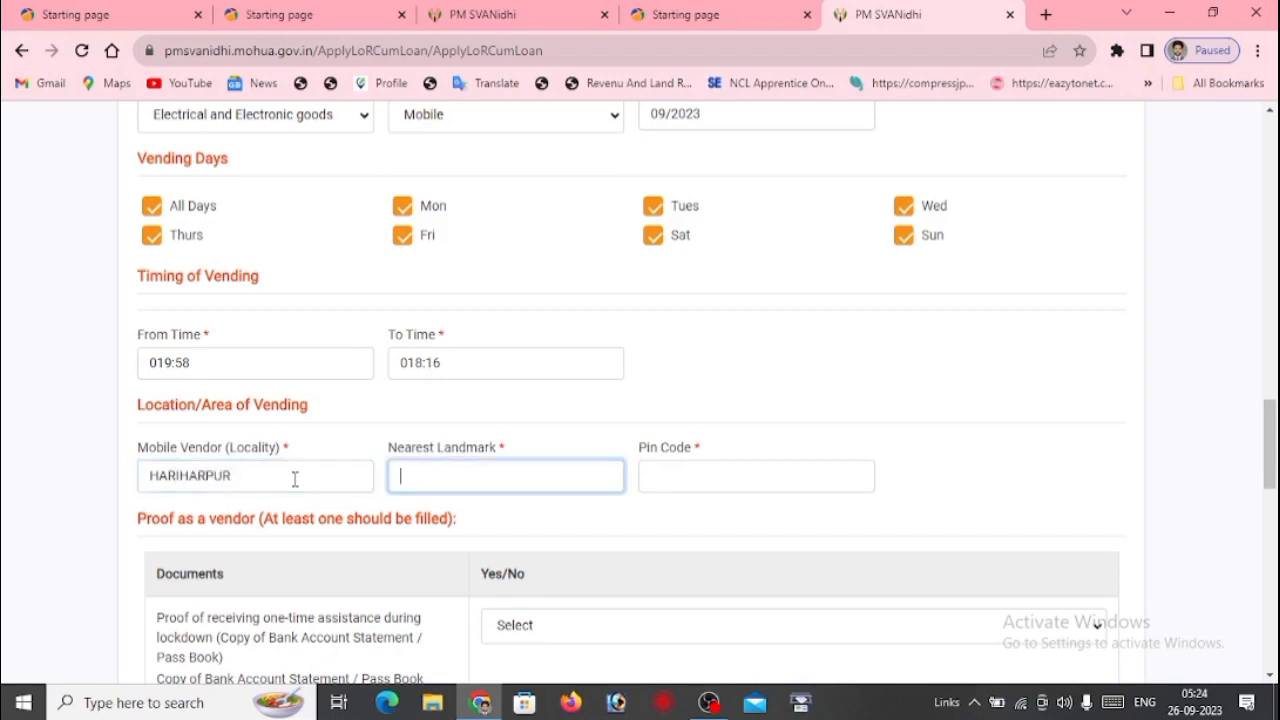
type("MATHURAPUR")
key("Tab")
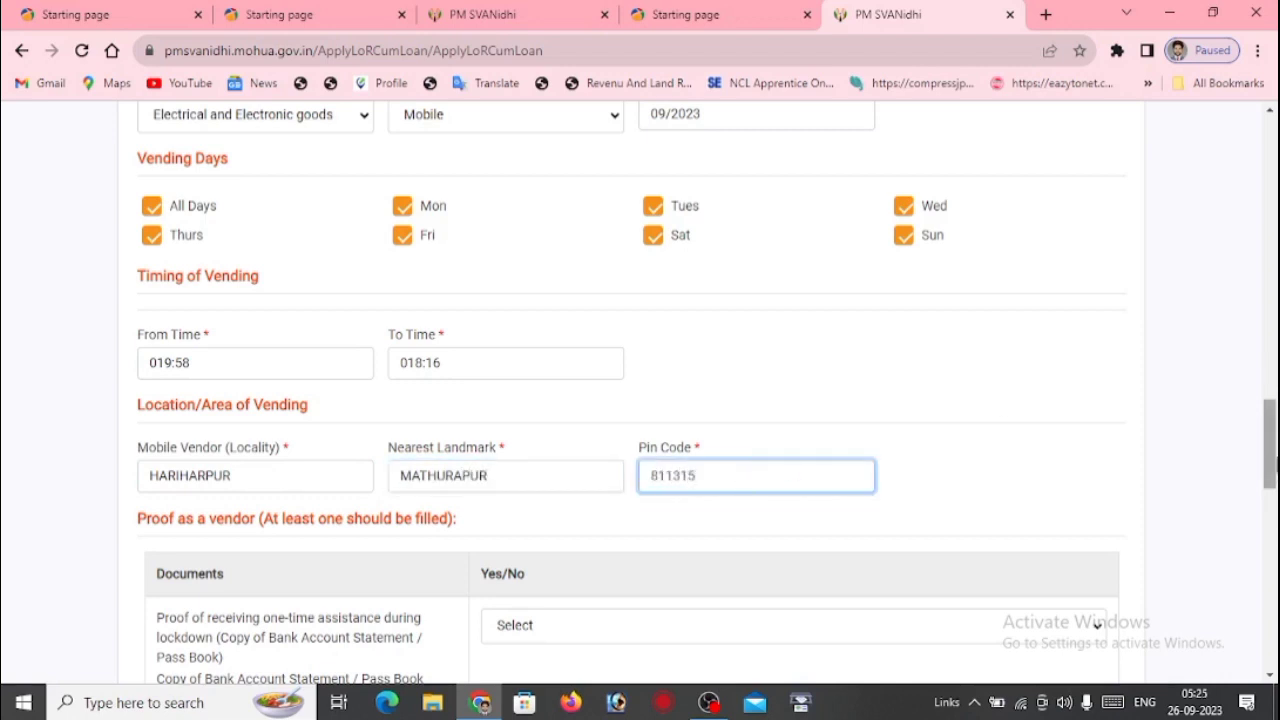
left_click_drag(1275, 468, 1275, 513)
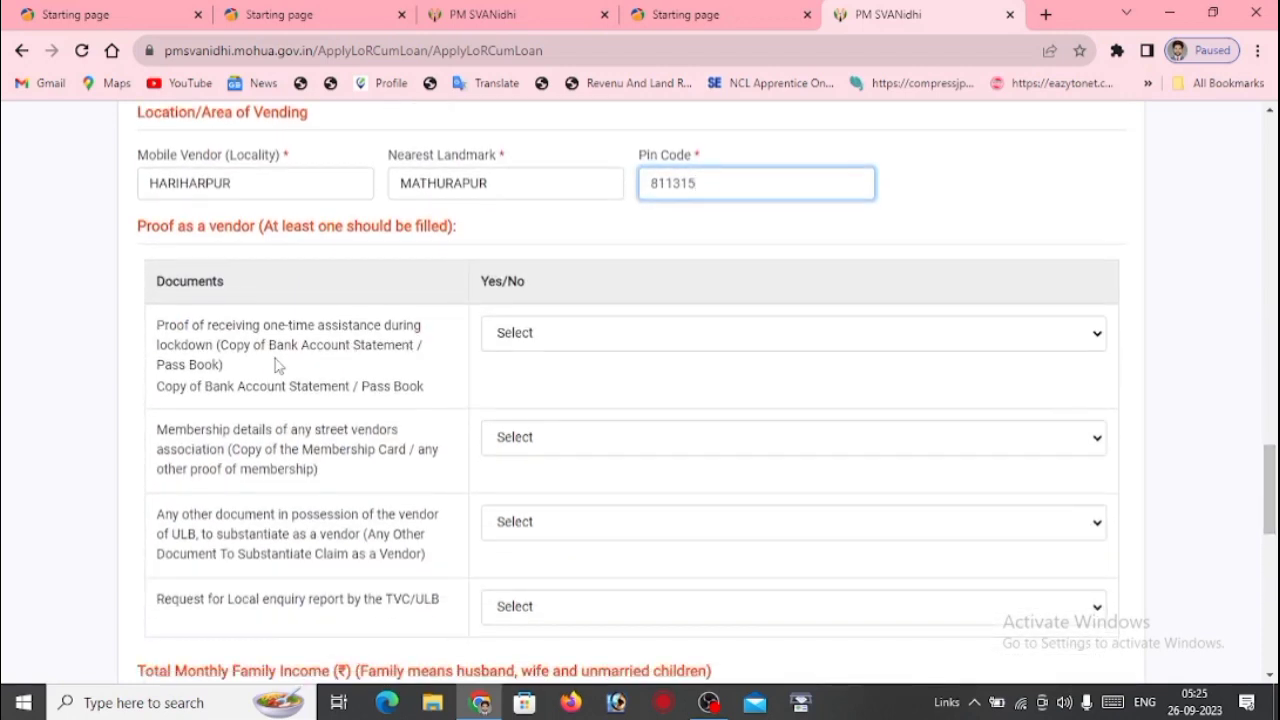
Step: Answer Yes for lockdown assistance proof and No for membership details
left_click(845, 336)
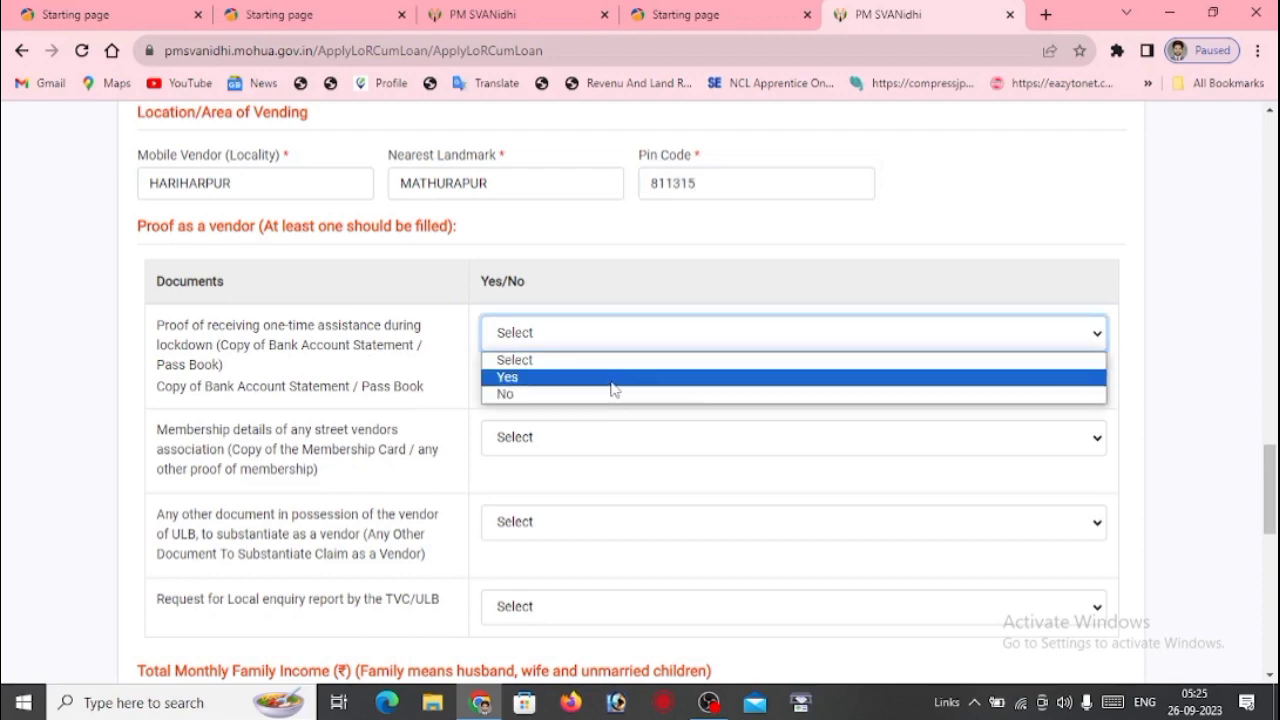
left_click(607, 379)
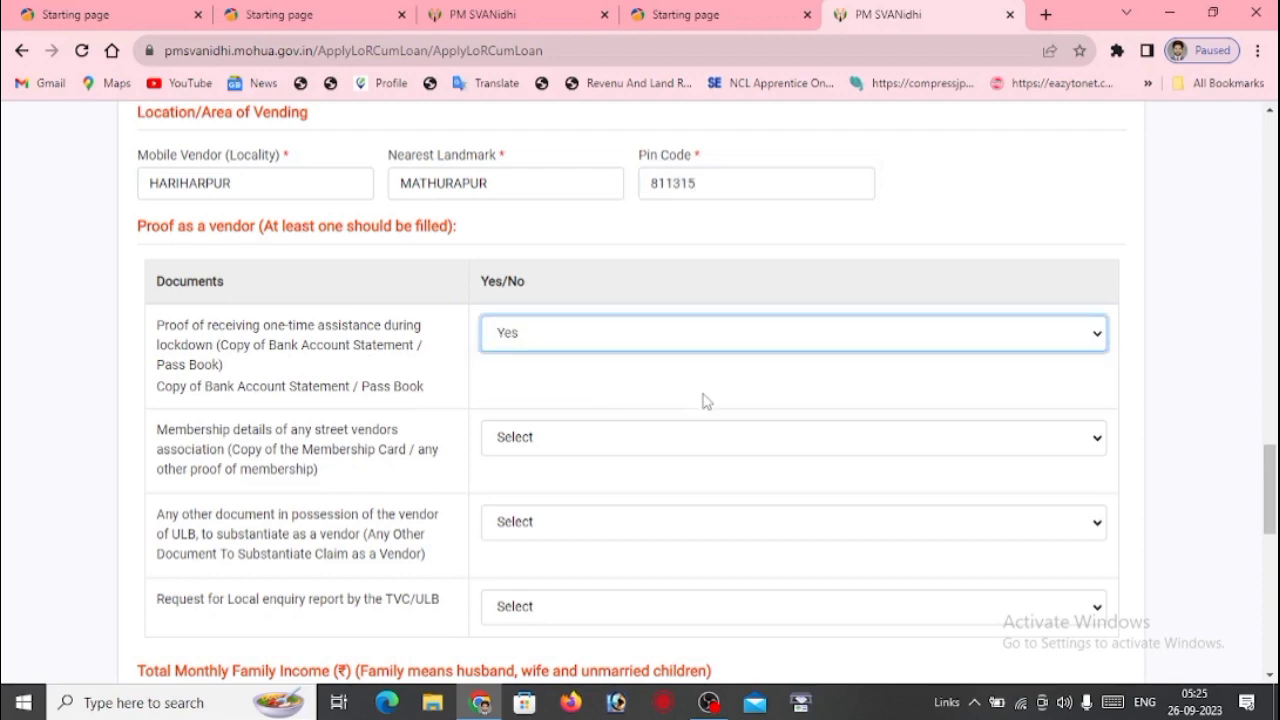
left_click(817, 450)
left_click(566, 482)
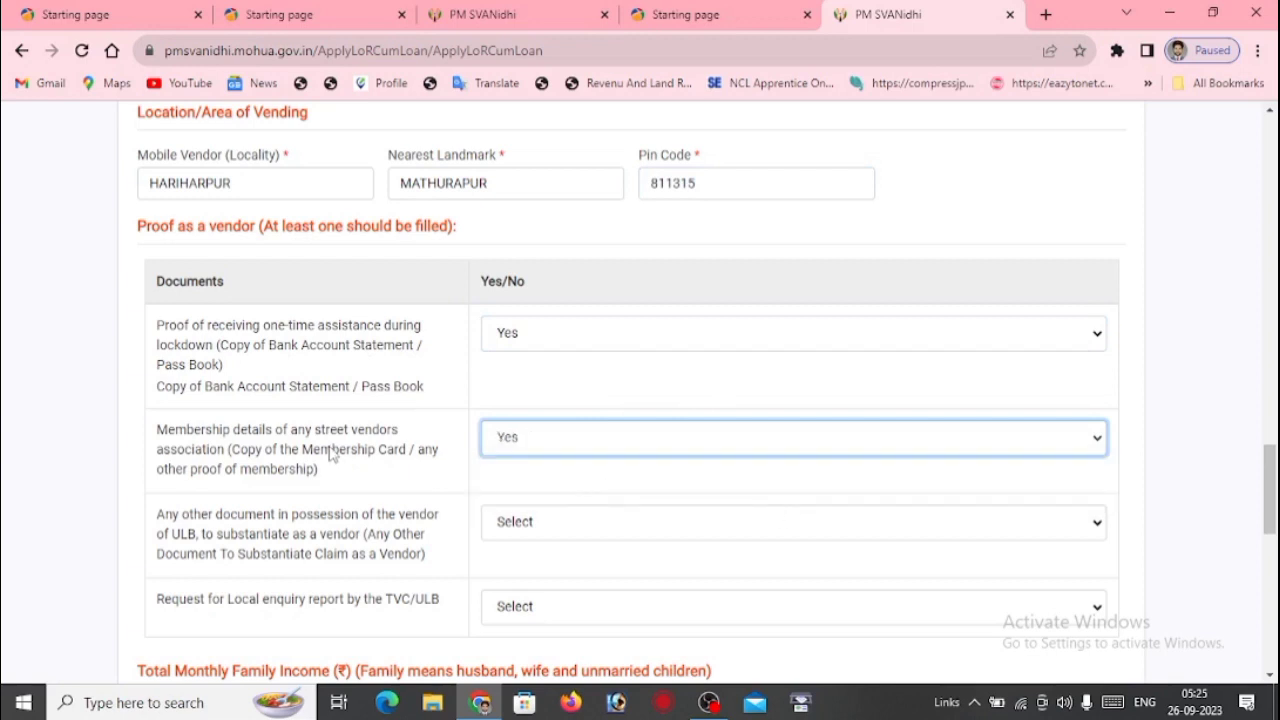
left_click(542, 450)
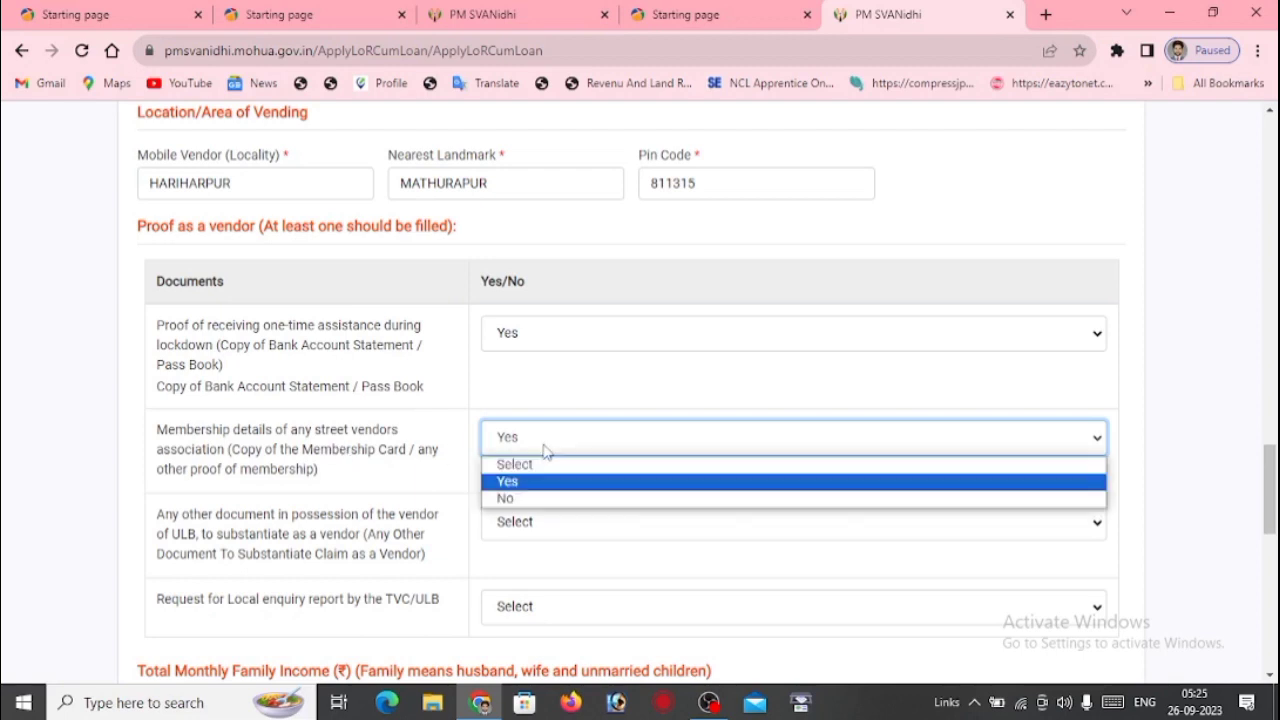
left_click(498, 501)
left_click_drag(1272, 463, 1272, 503)
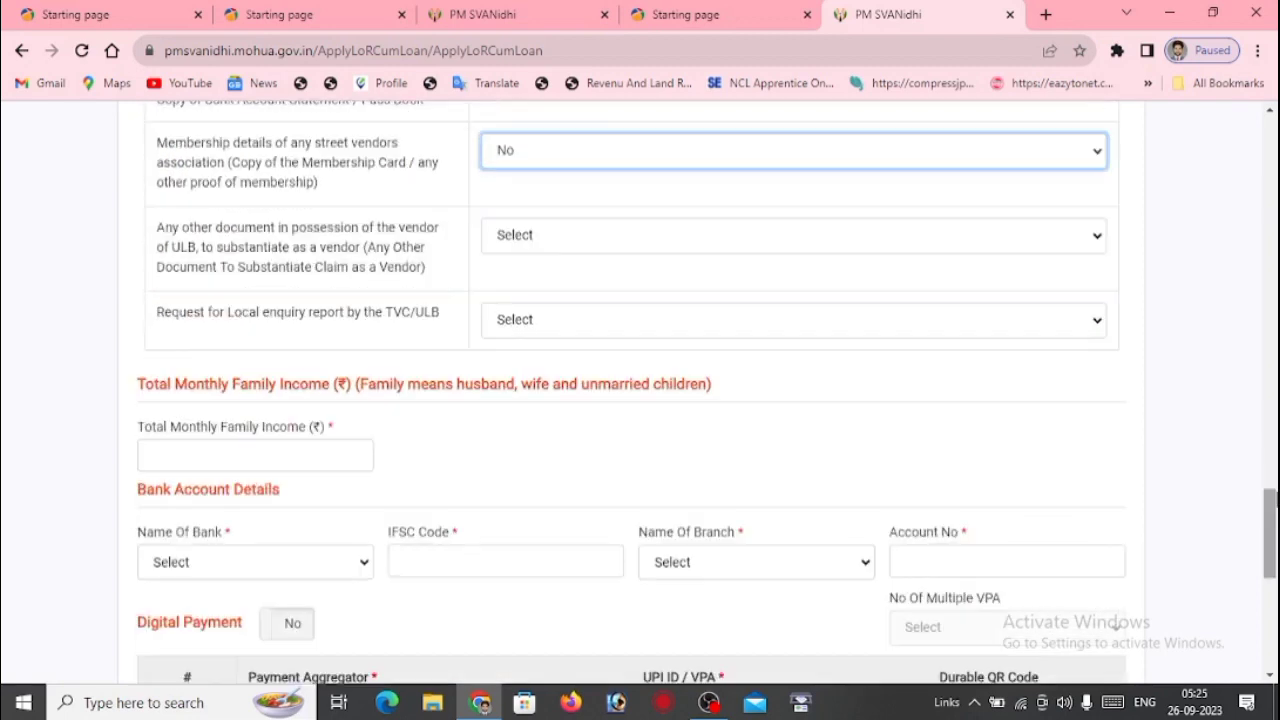
Step: Answer No for the local enquiry report request and Yes for any other document
left_click(725, 237)
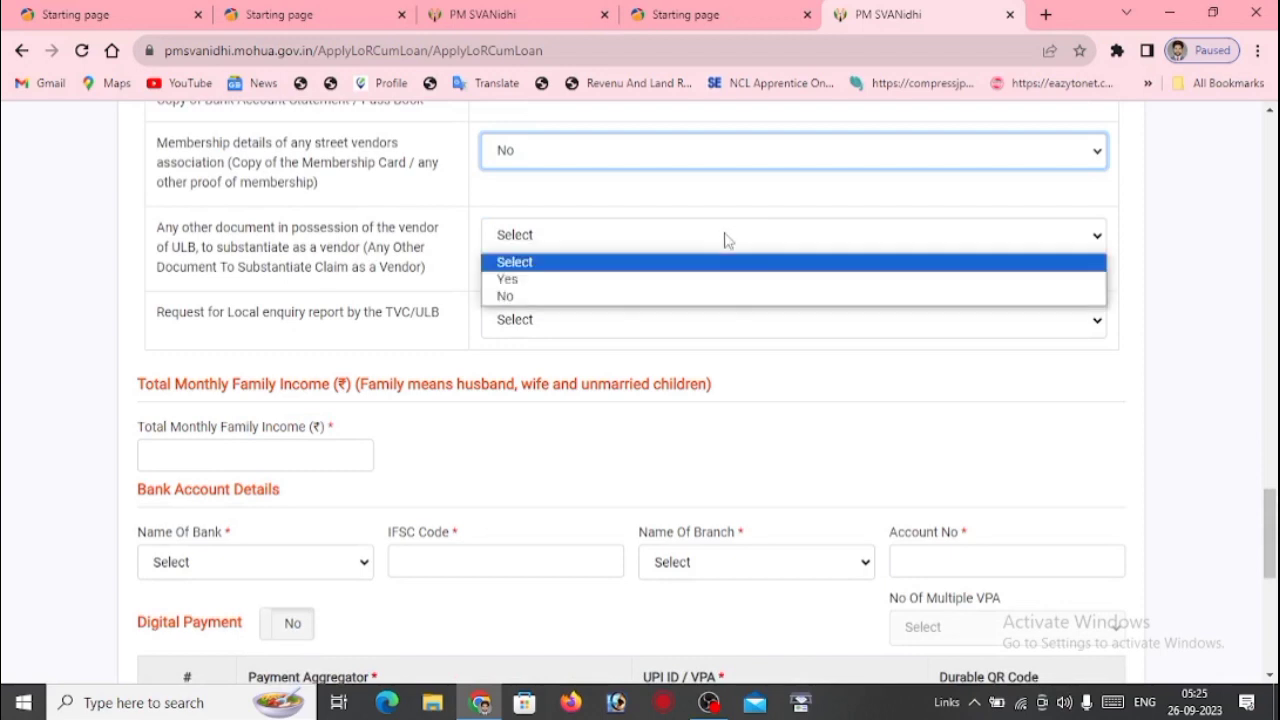
left_click(567, 296)
left_click(660, 326)
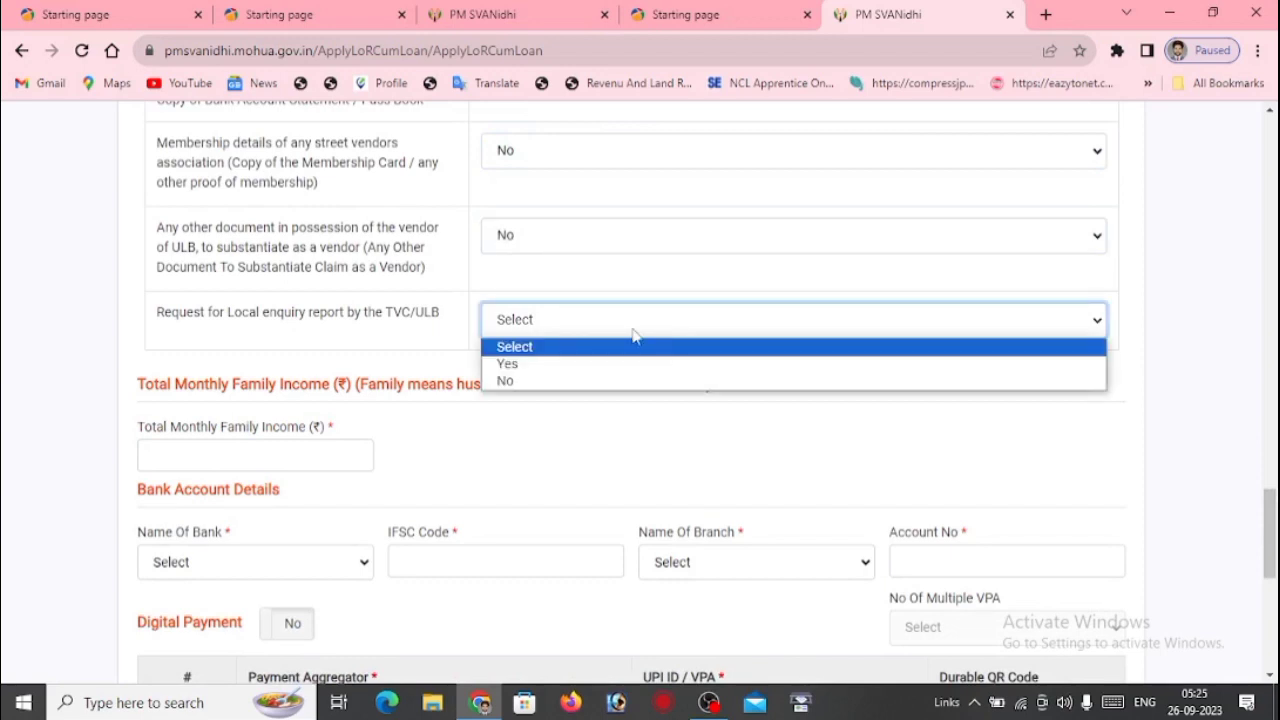
left_click(530, 383)
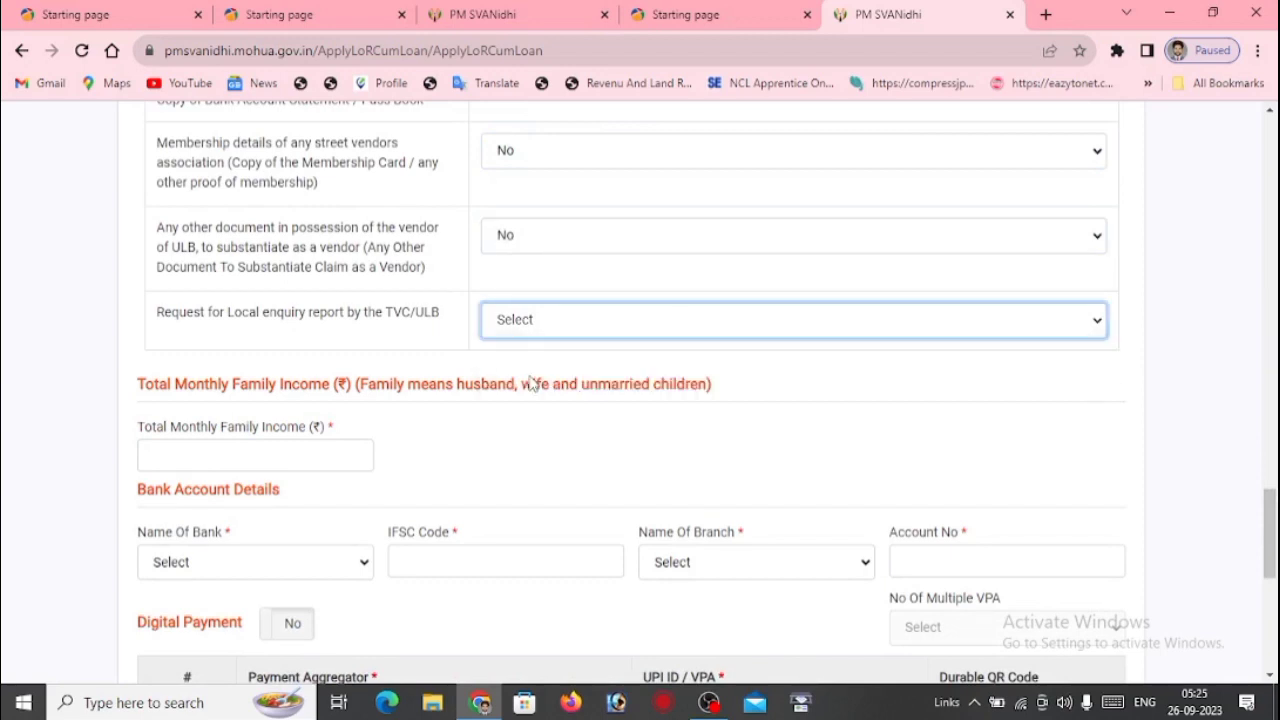
left_click_drag(1273, 568, 1272, 538)
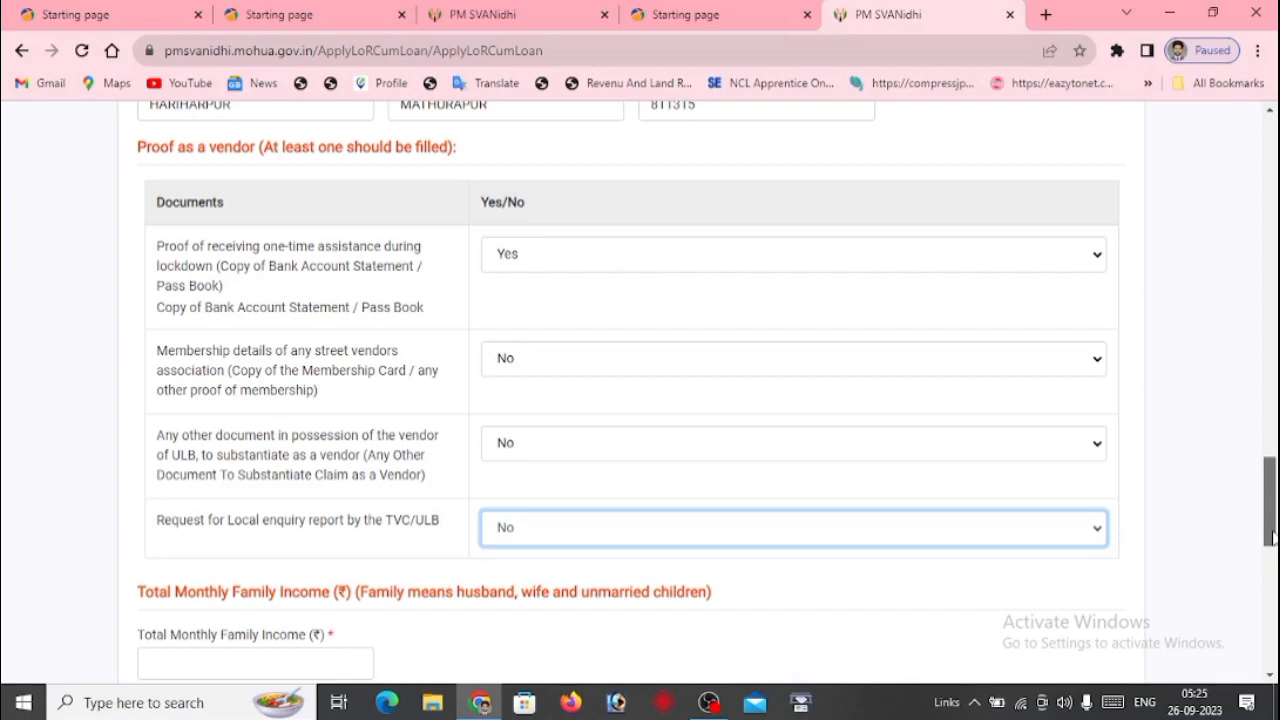
left_click(888, 455)
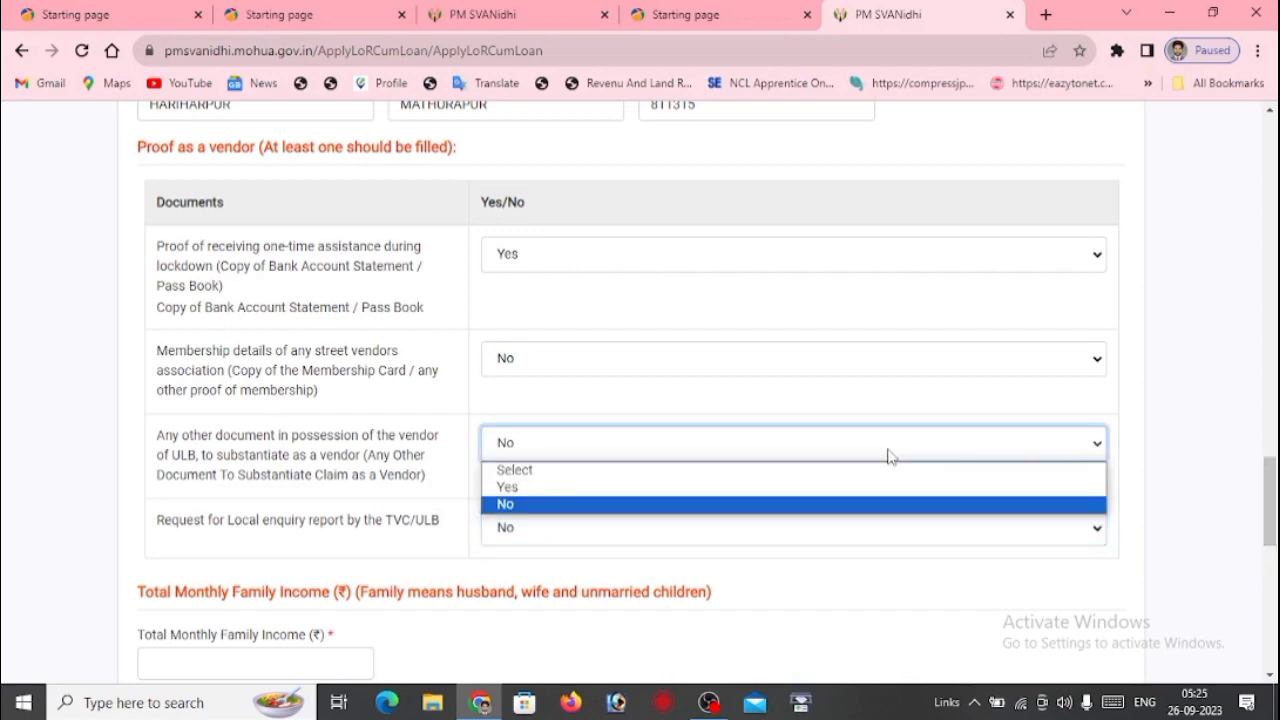
left_click(725, 488)
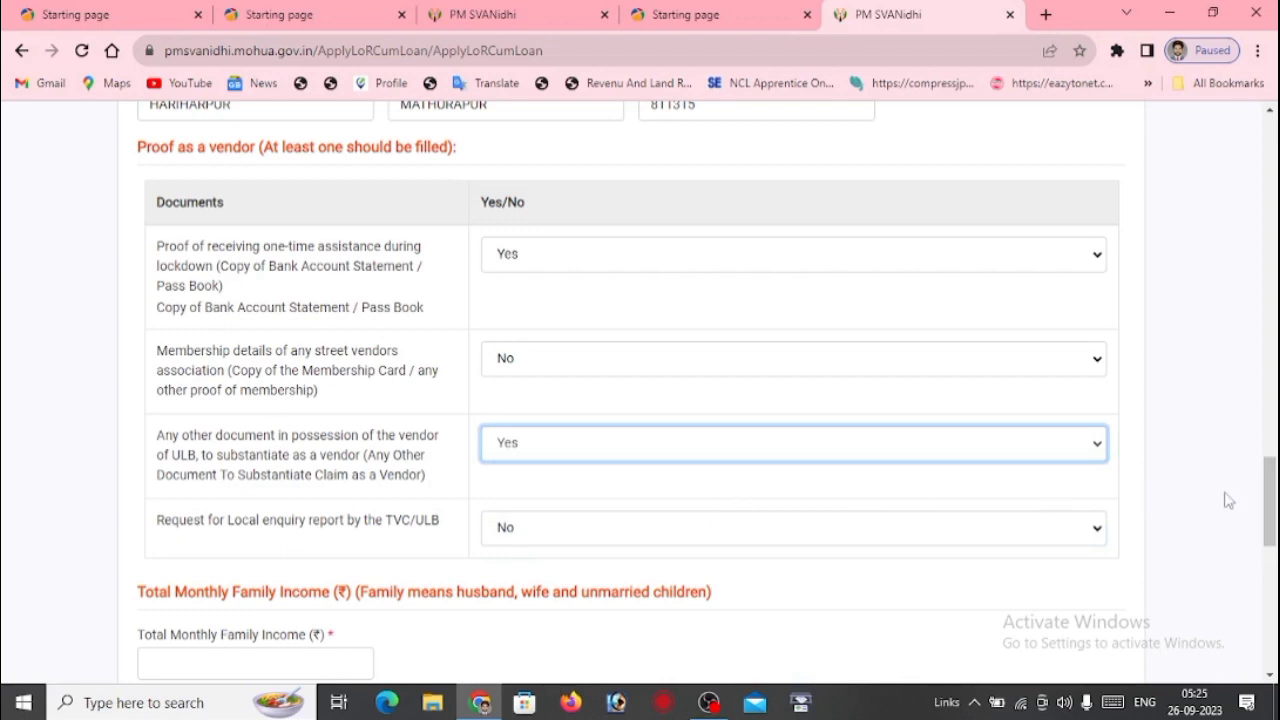
left_click_drag(1268, 500, 1268, 536)
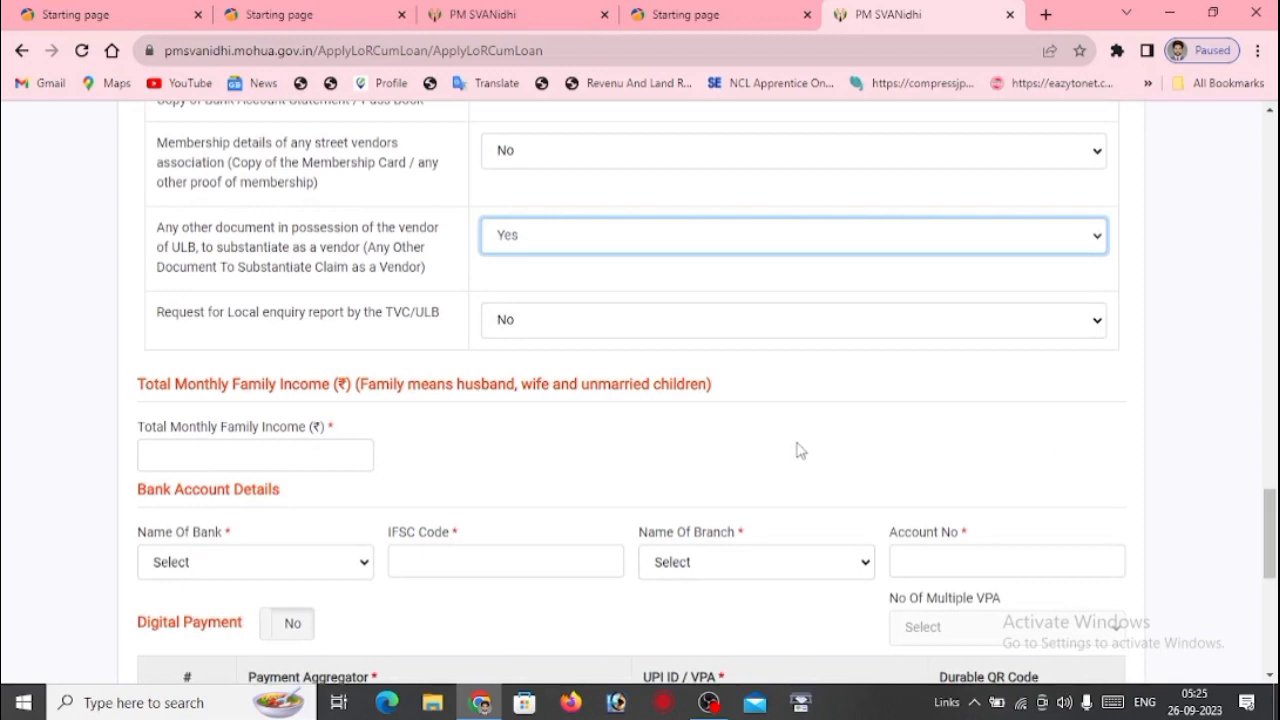
Step: Set the total monthly family income to 8000, replacing the initial 15000
left_click(220, 448)
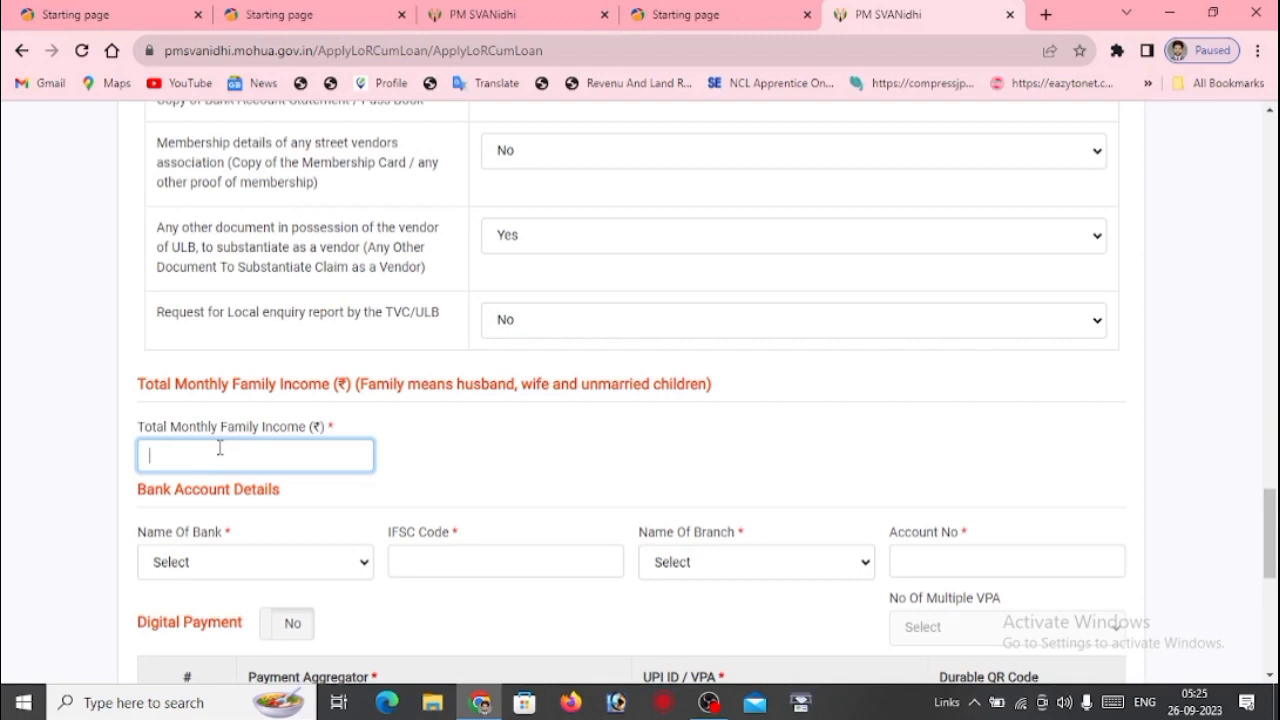
type("15000")
left_click(406, 503)
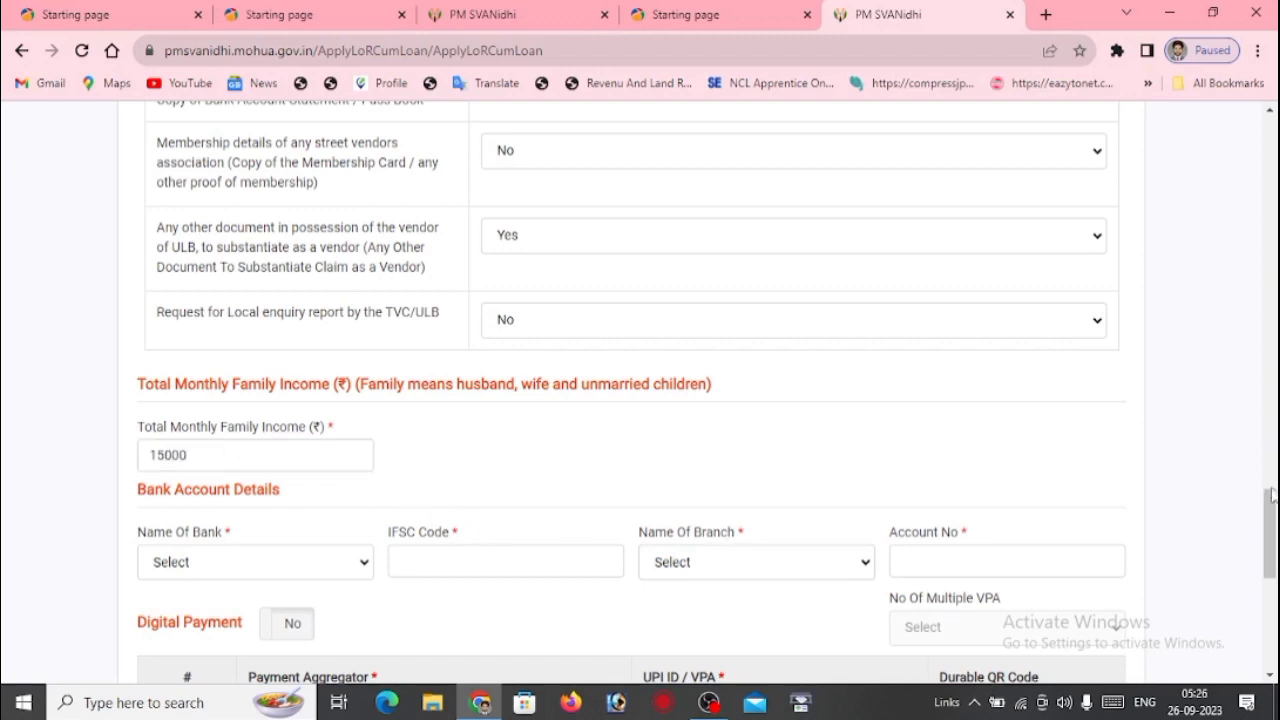
left_click_drag(1273, 502, 1273, 542)
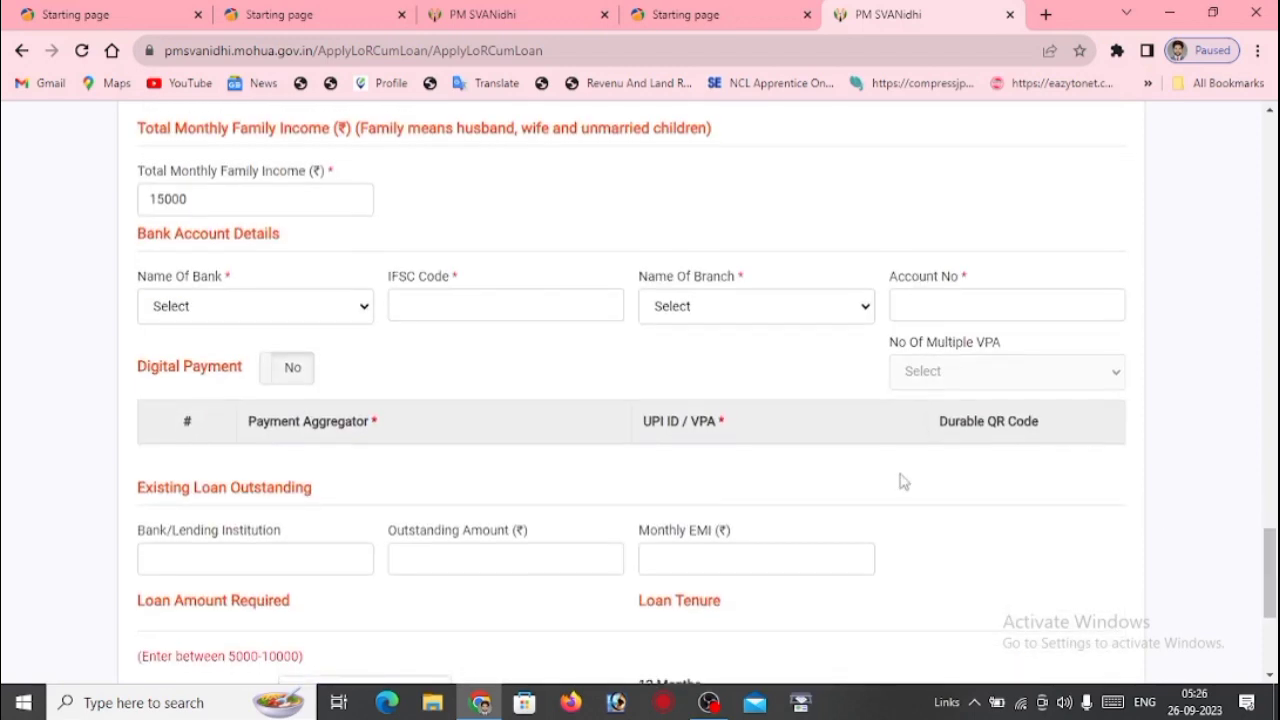
left_click_drag(251, 206, 95, 203)
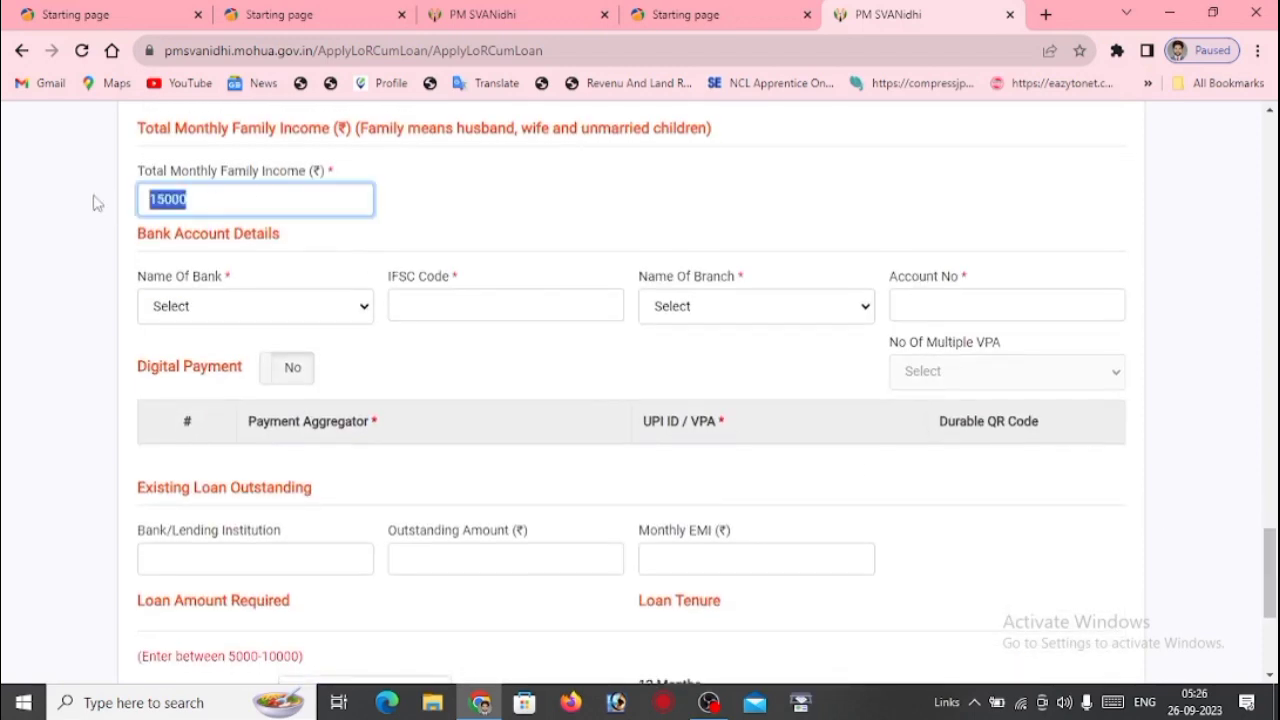
type("8000")
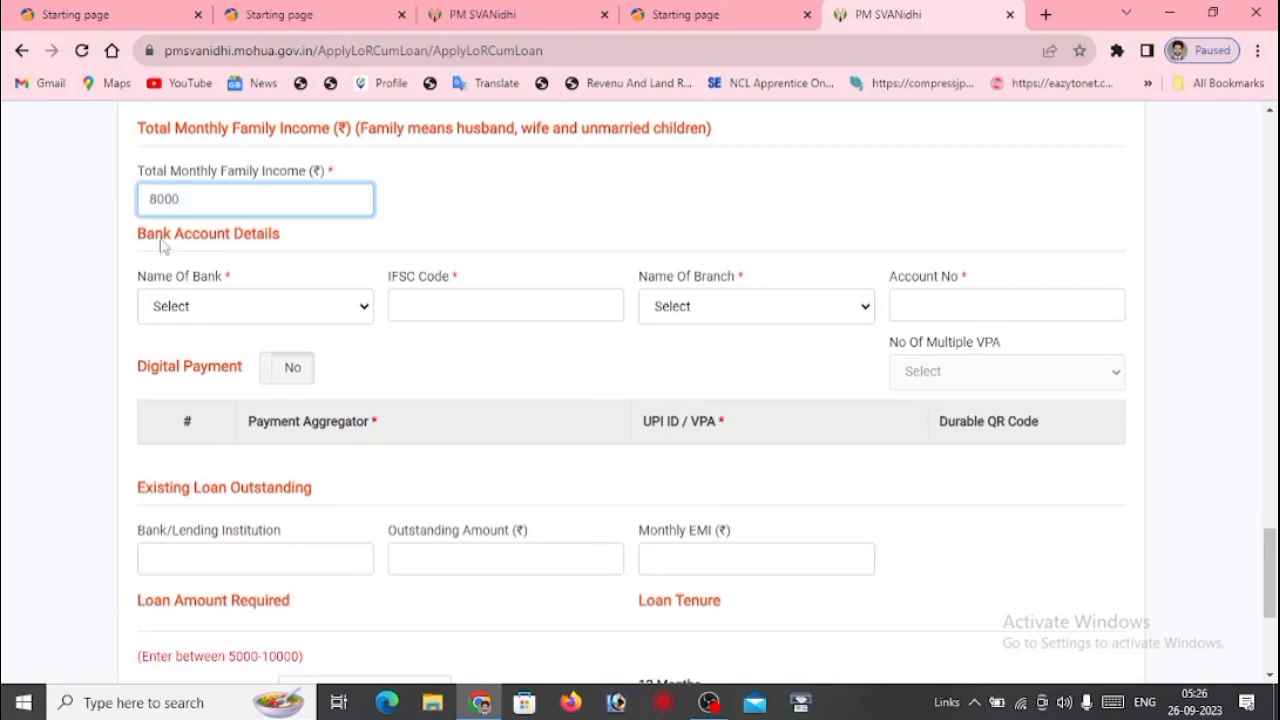
Step: Select Bandhan Bank Ltd. as the bank with IFSC code BDBL0001304
left_click(257, 316)
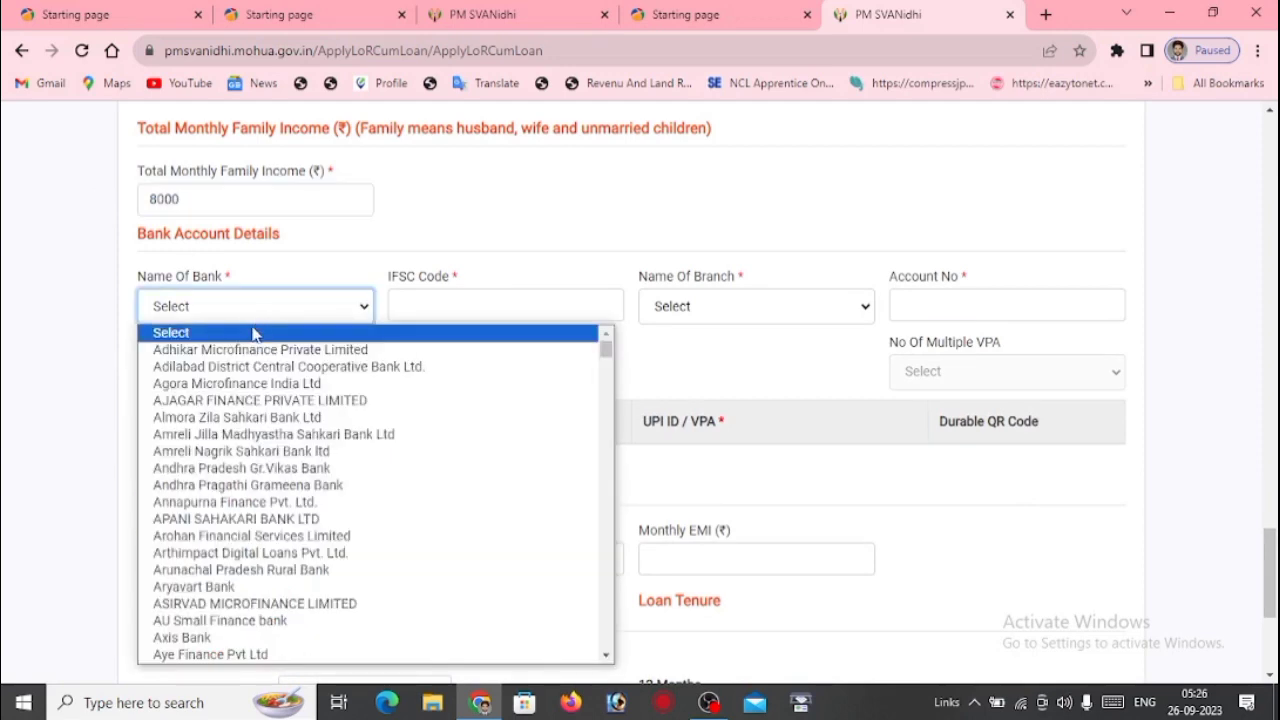
key("b")
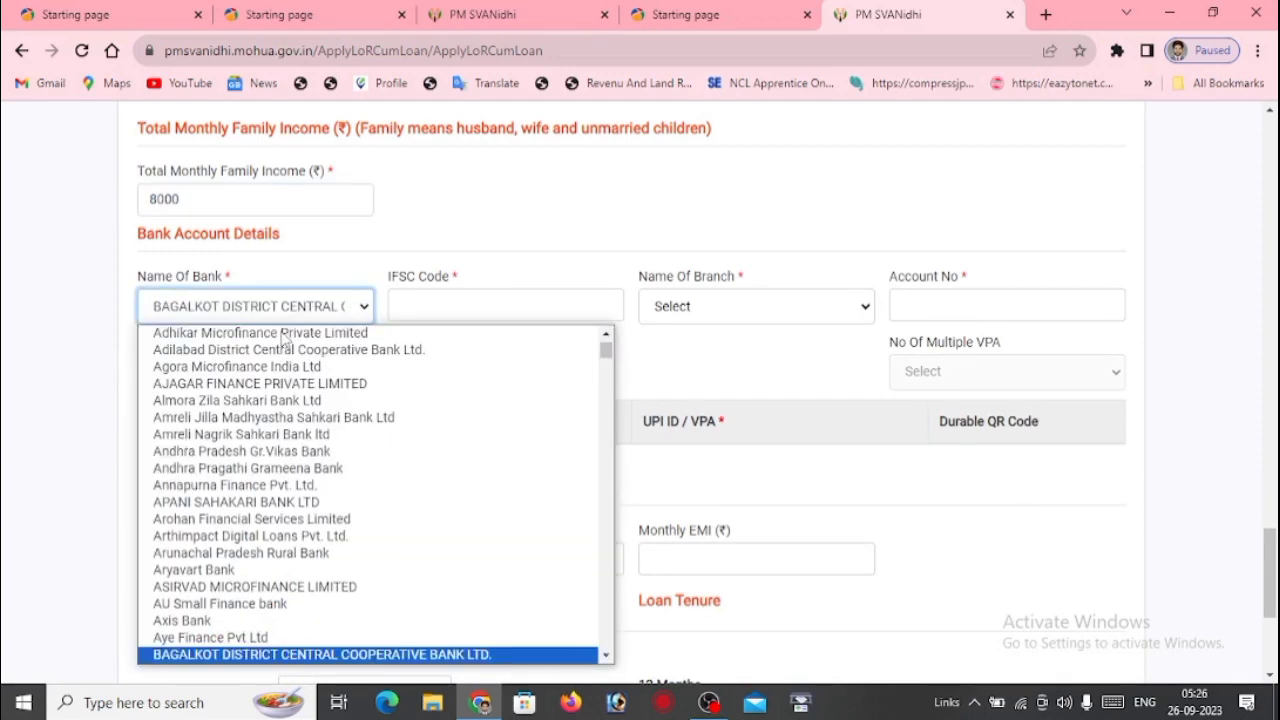
key("Down")
key("Down")
key("Down")
key("Down")
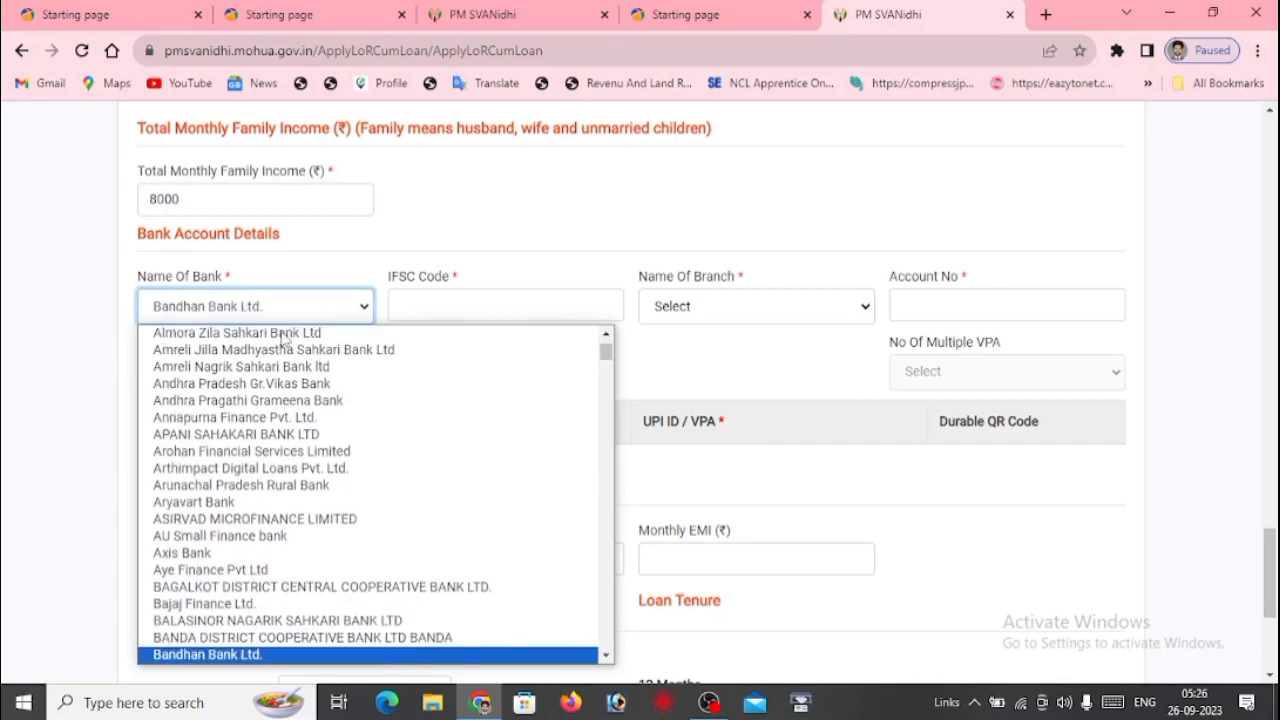
key("Down")
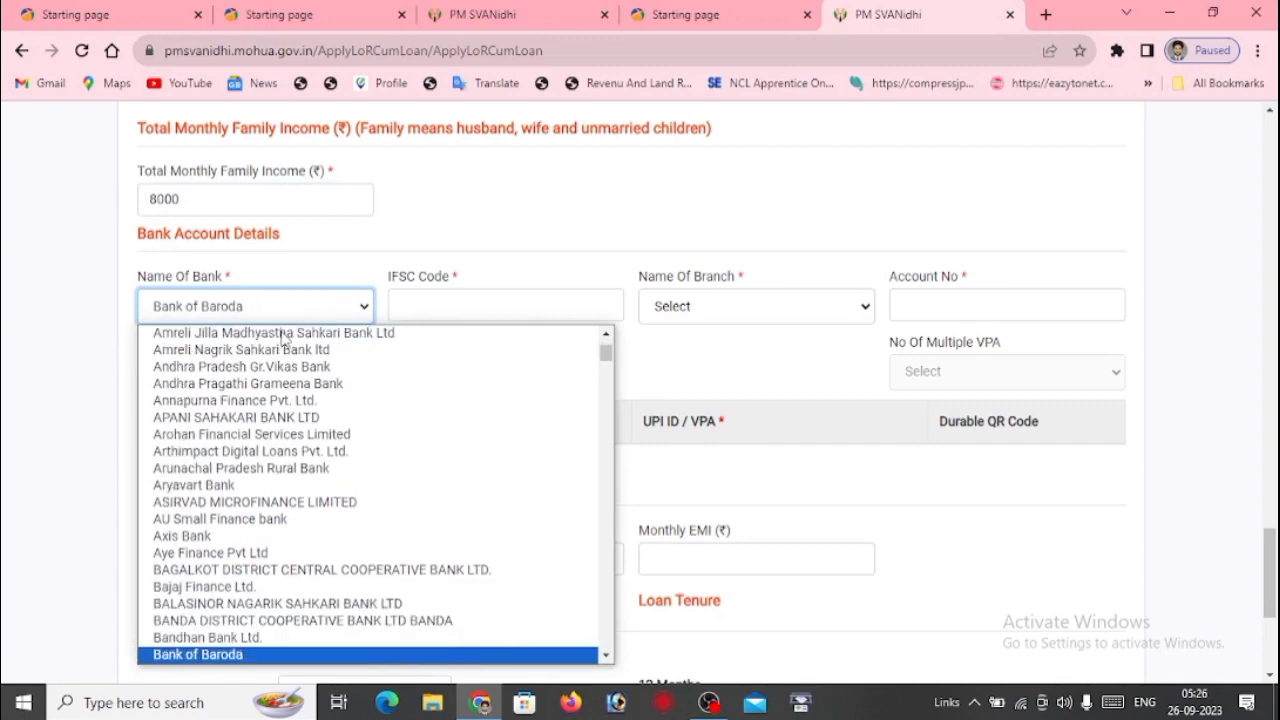
key("Return")
key("Tab")
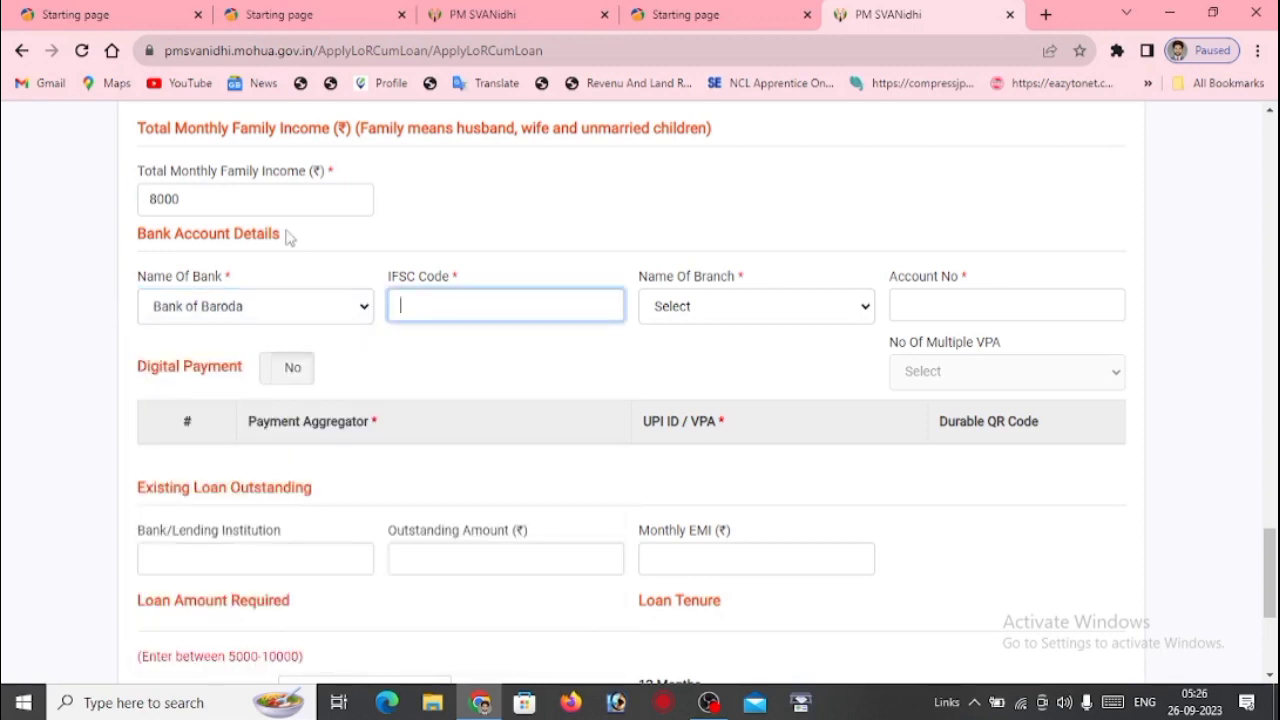
left_click(306, 314)
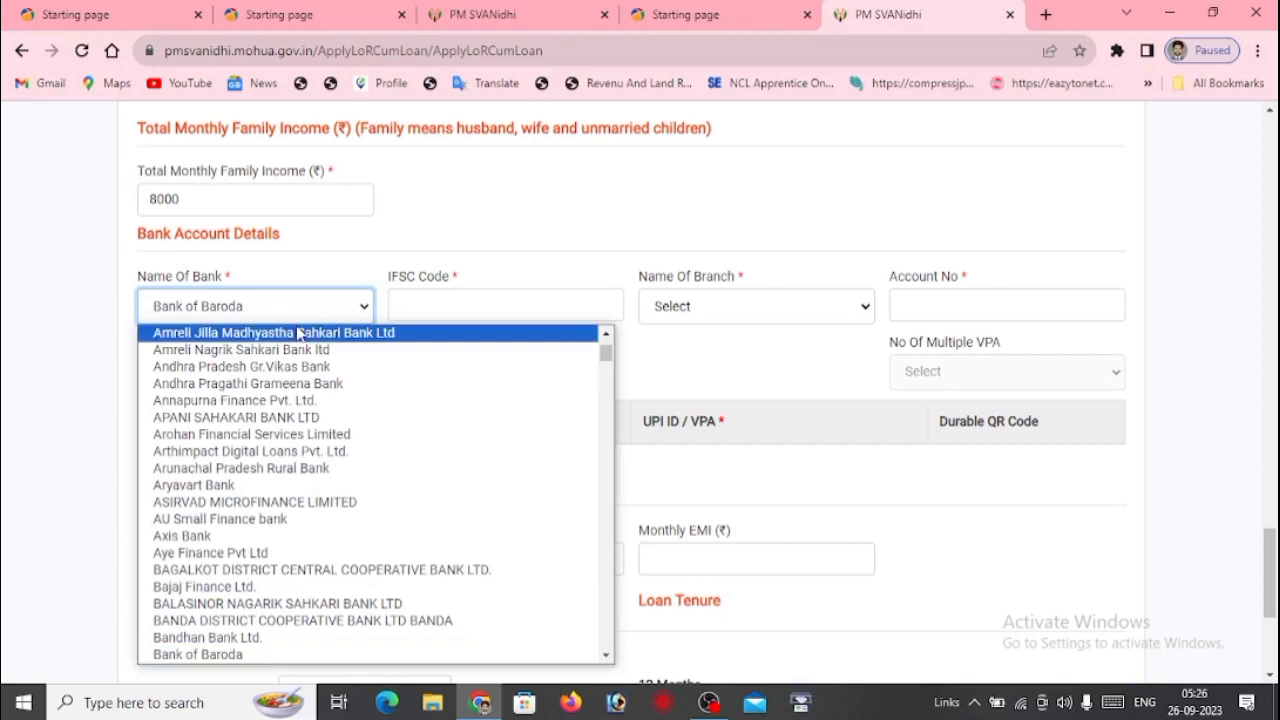
left_click(173, 643)
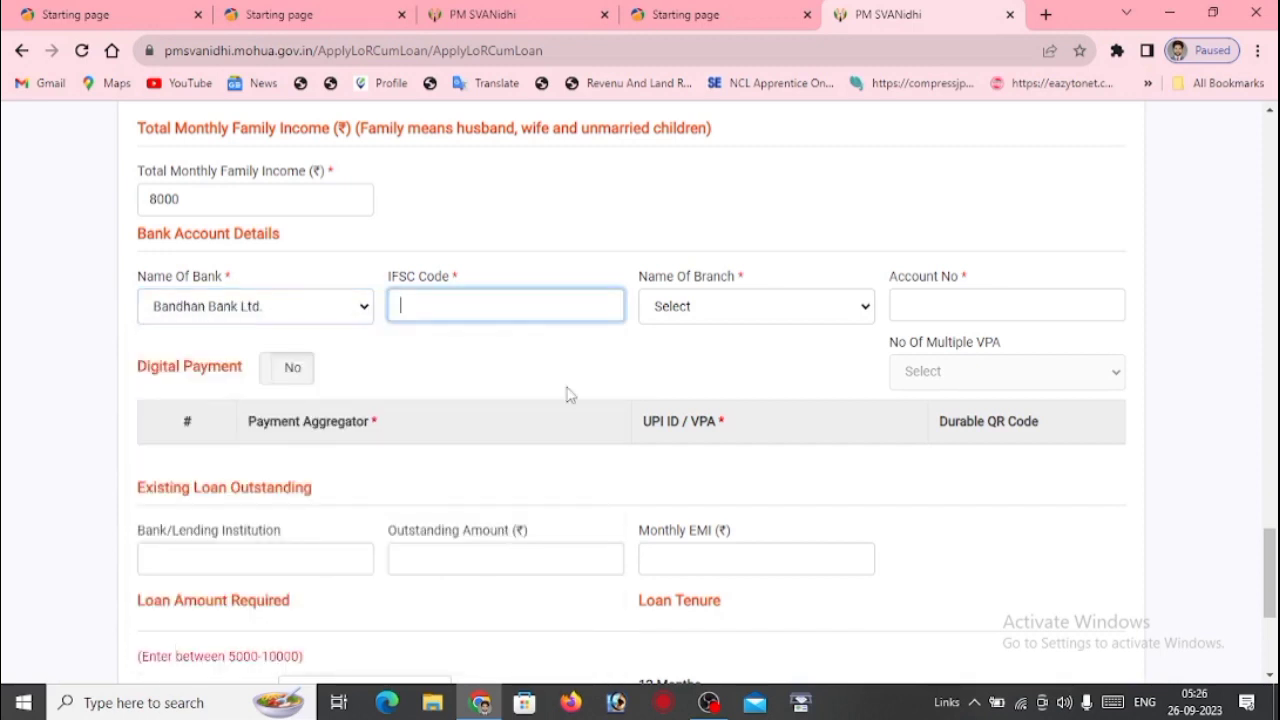
type("BDBL0001304")
Step: Choose SIKANDRA as the branch and enter the applicant's bank account number
left_click(754, 318)
left_click(722, 353)
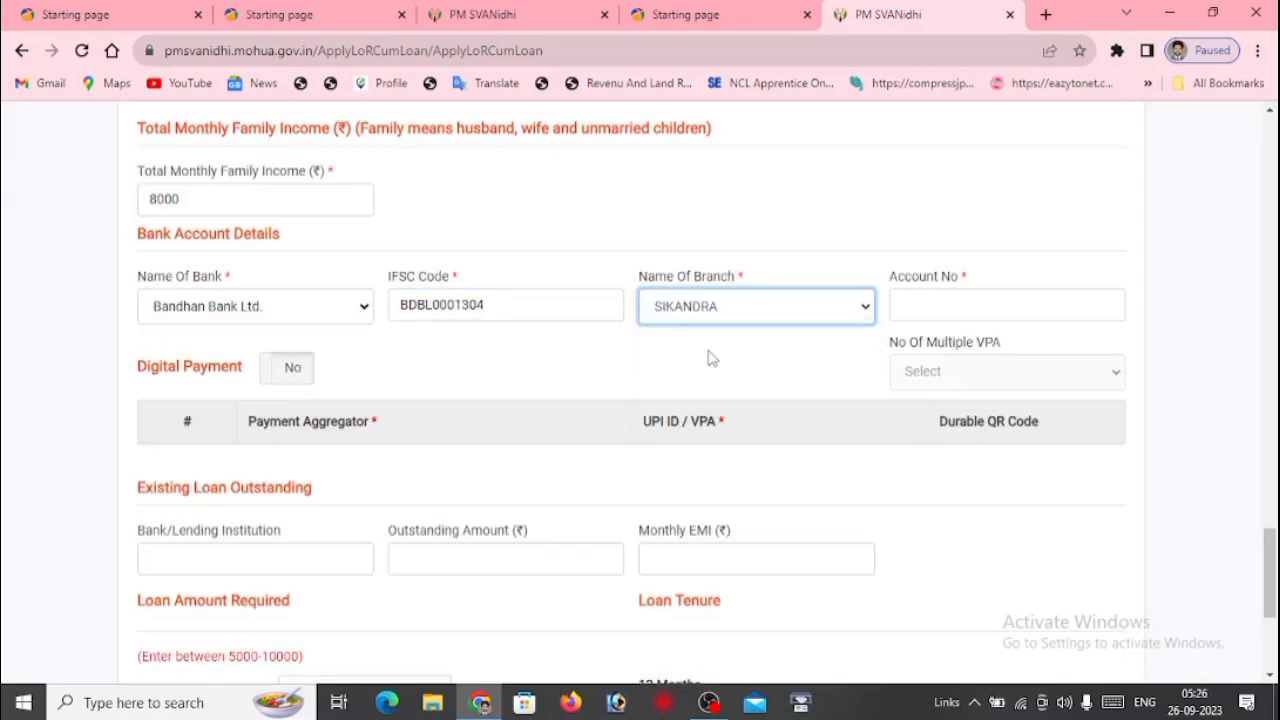
left_click(991, 306)
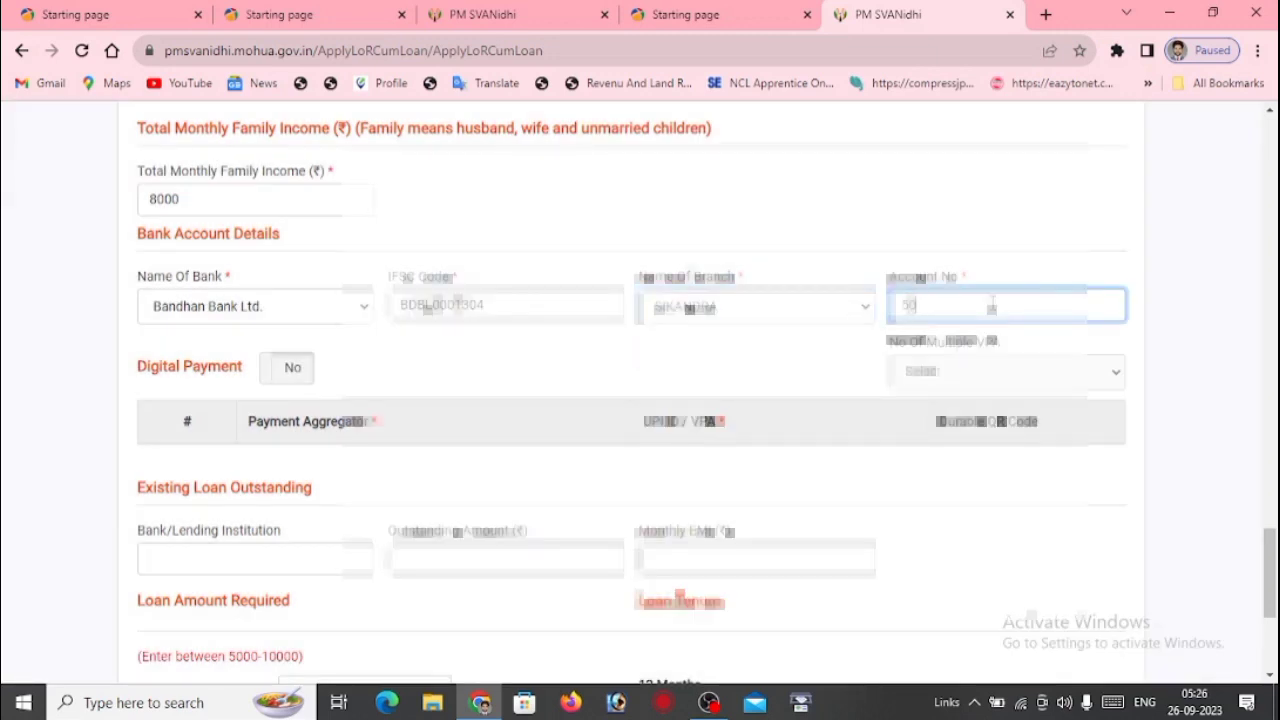
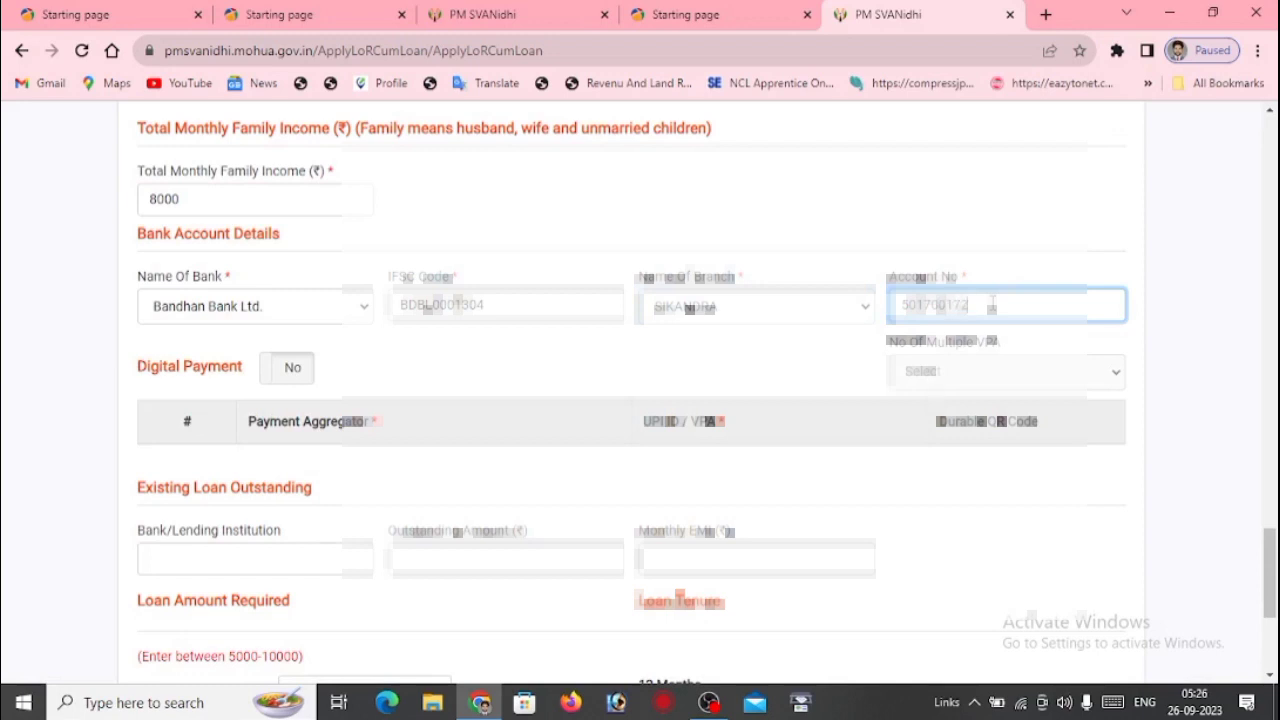
Step: Turn on digital payment and set the number of multiple VPAs to 2
left_click(496, 369)
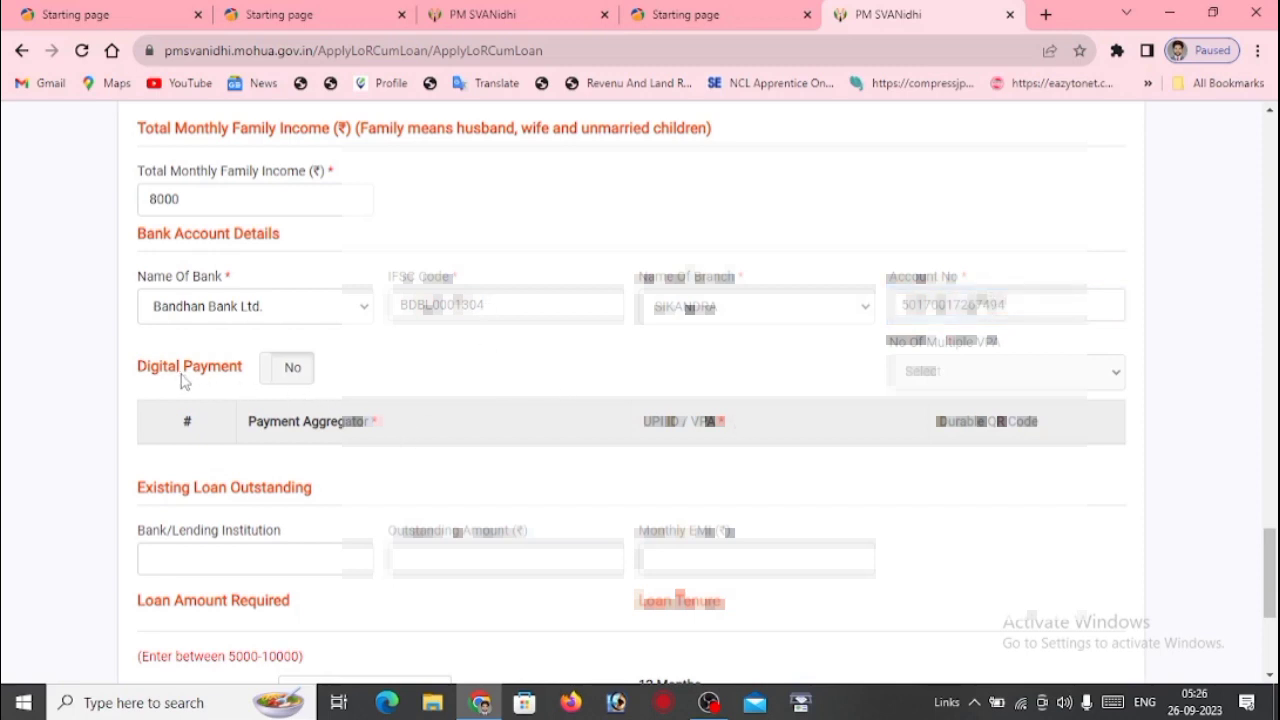
left_click(270, 378)
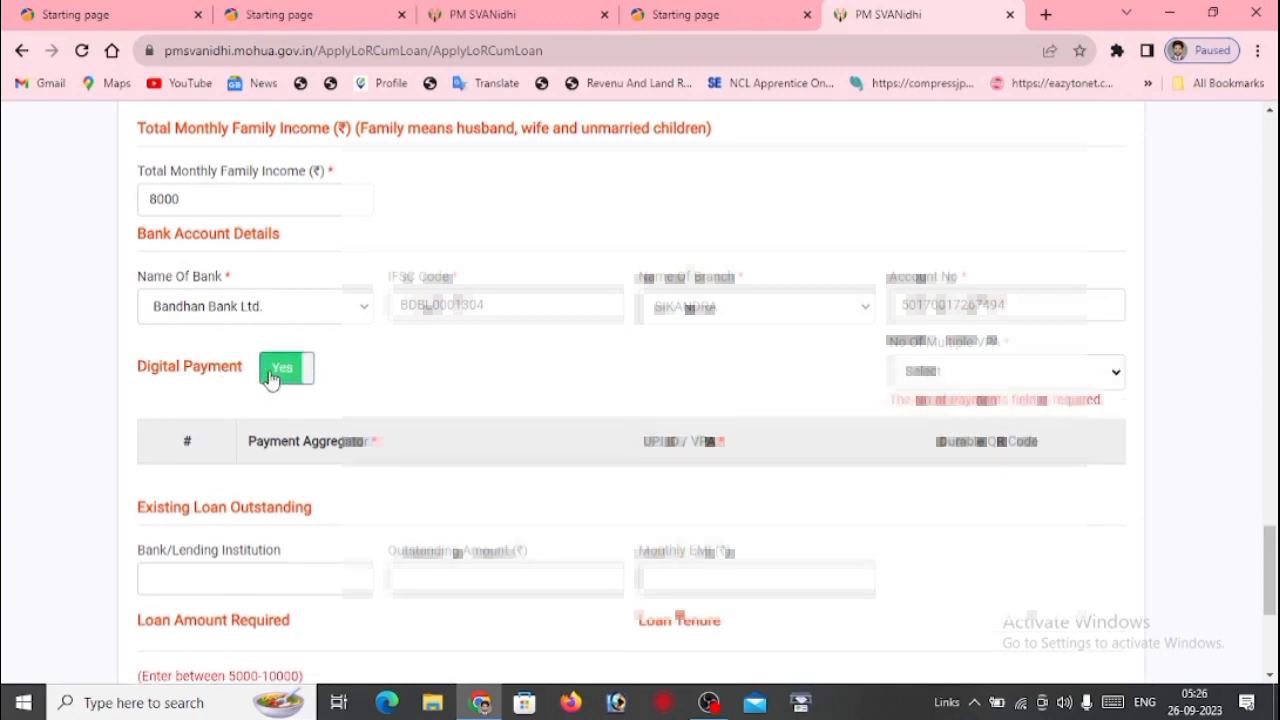
left_click(296, 378)
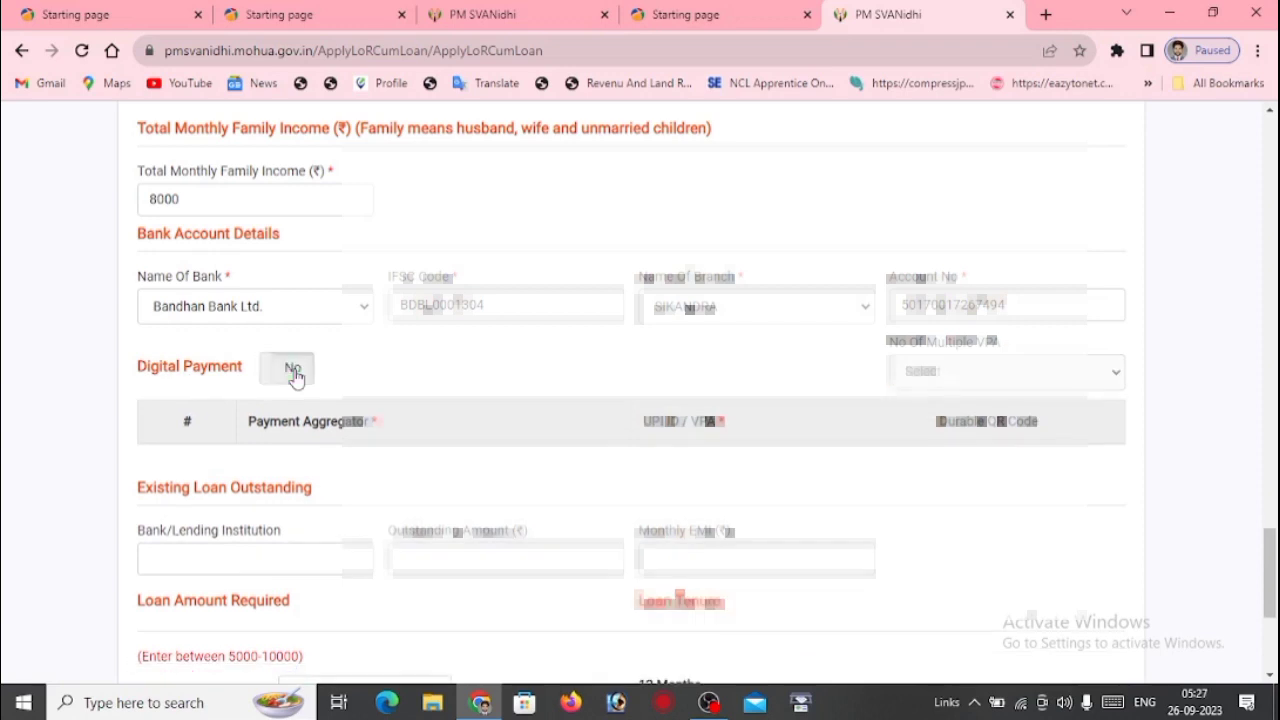
left_click(295, 377)
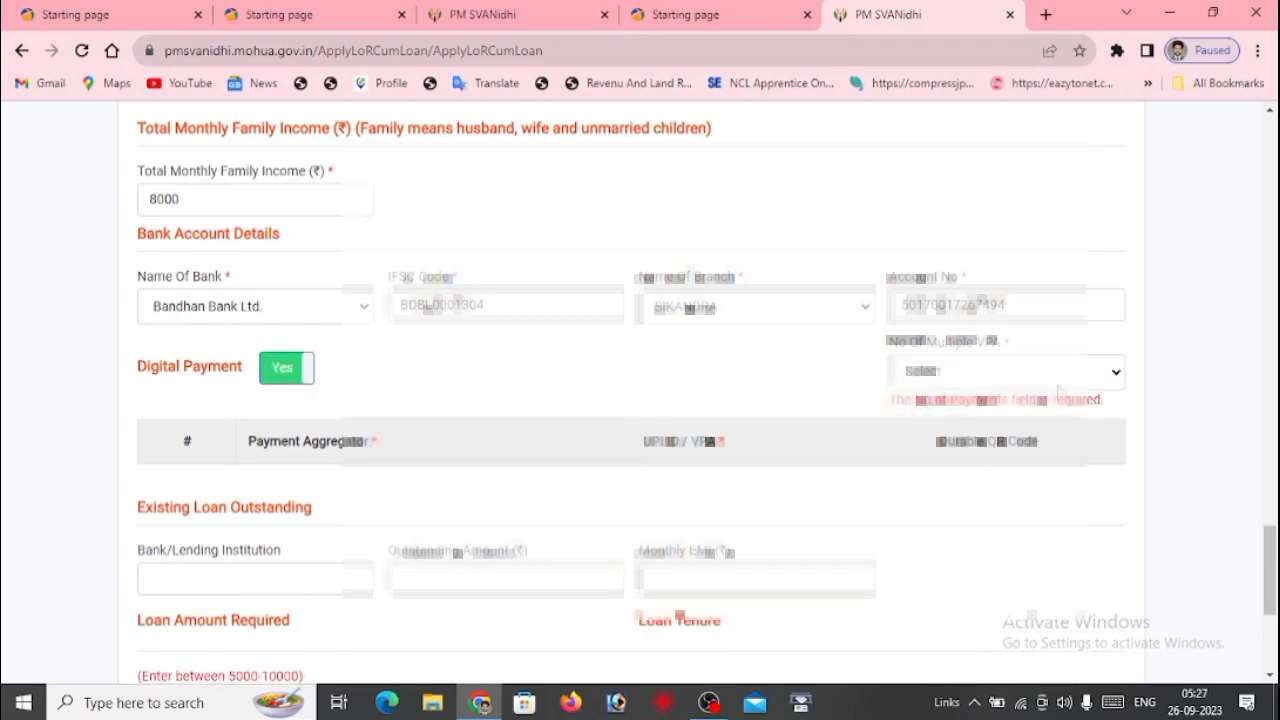
left_click(1050, 374)
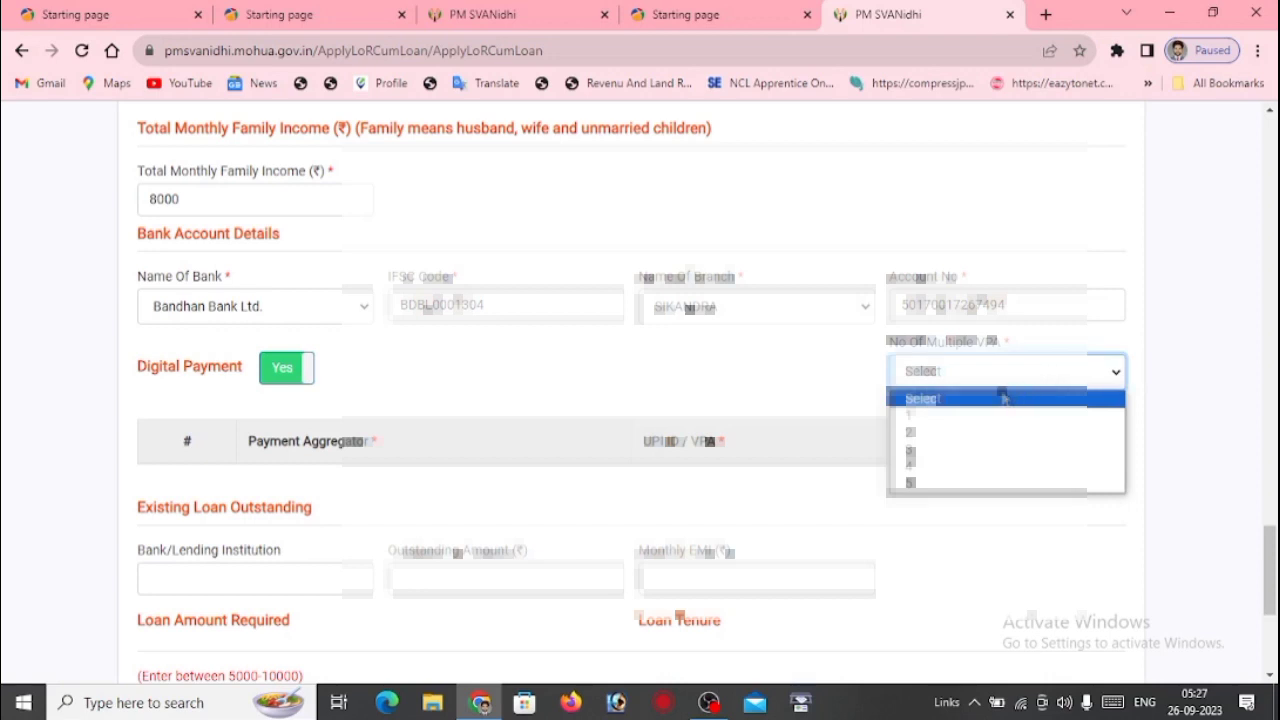
left_click(300, 368)
left_click(300, 368)
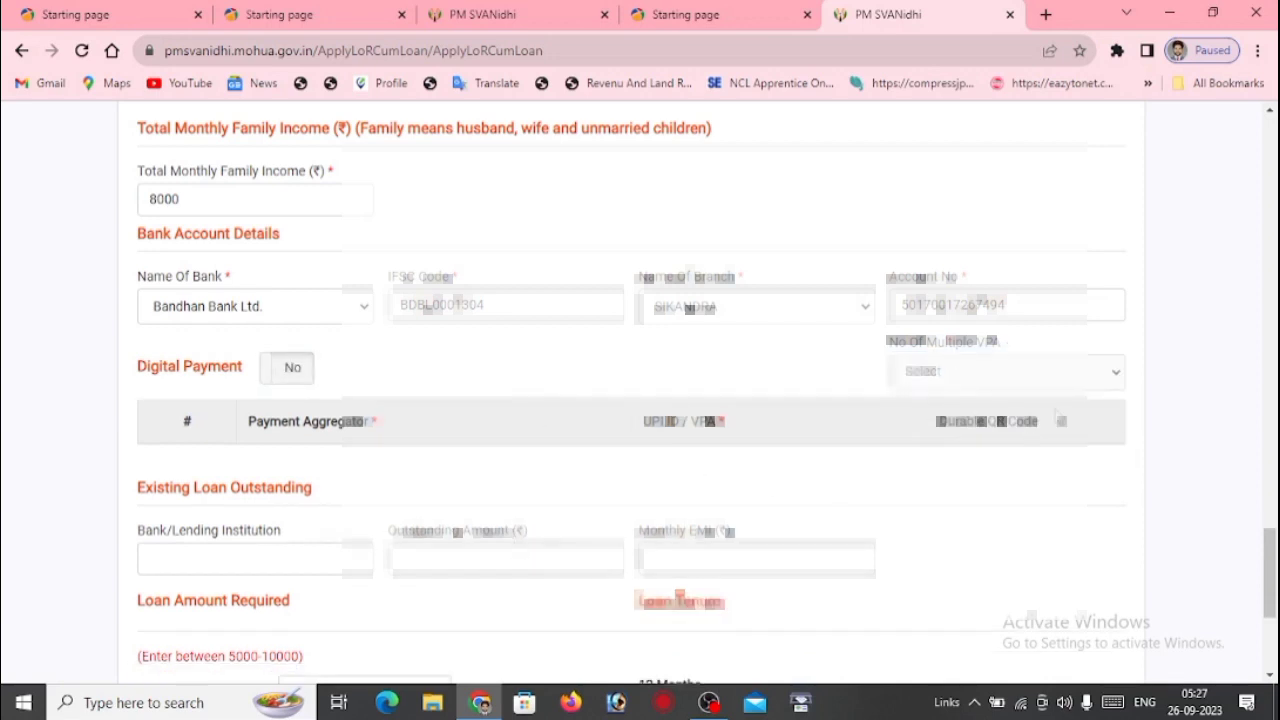
scroll(1270, 570, "down", 2)
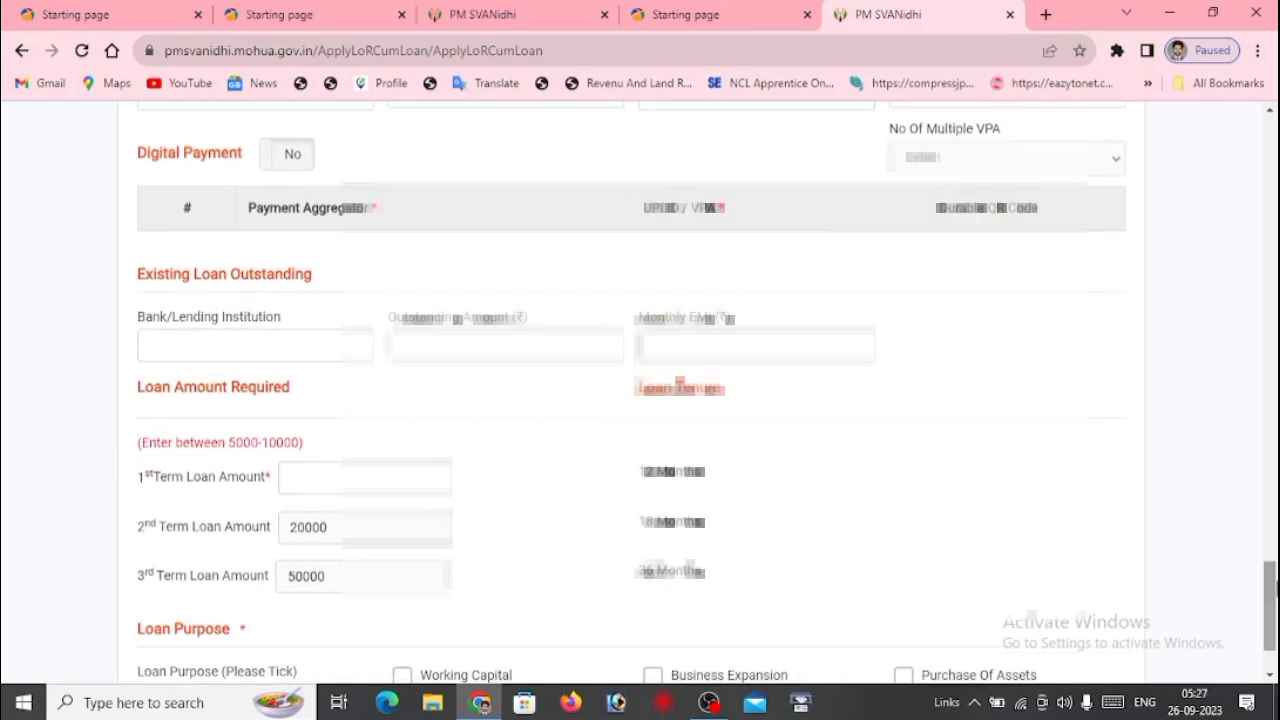
left_click(274, 162)
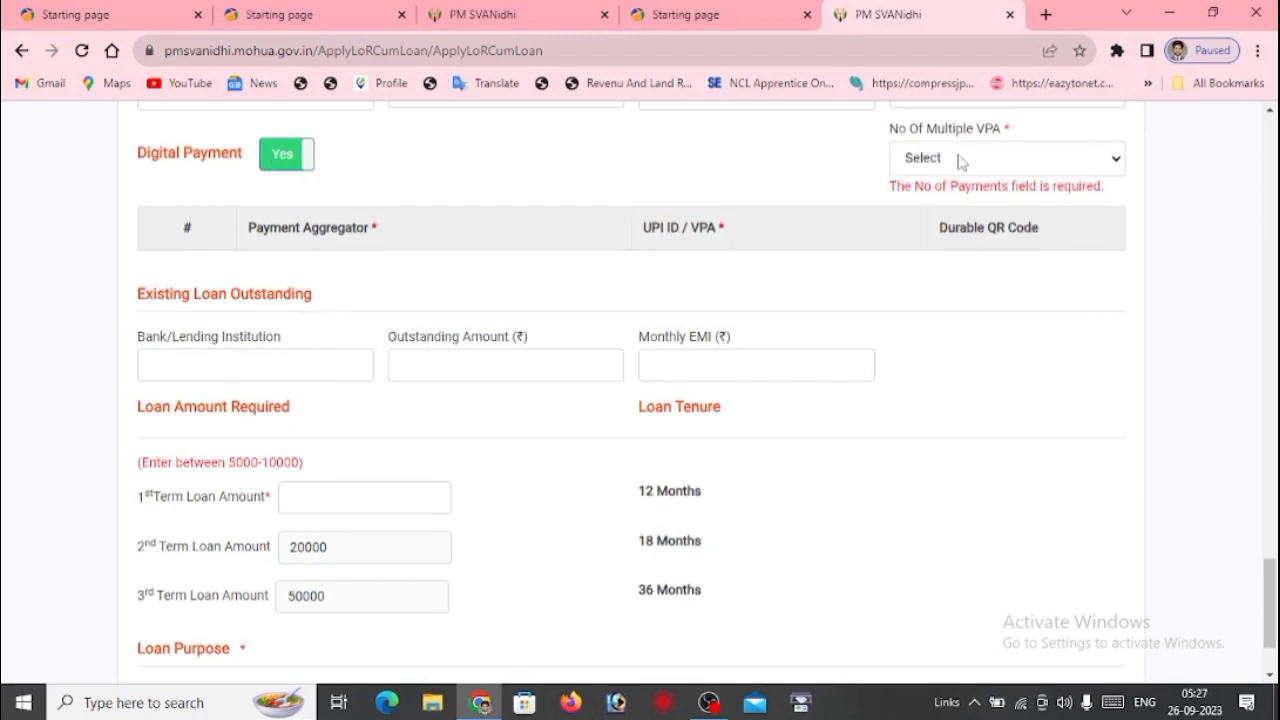
left_click(966, 160)
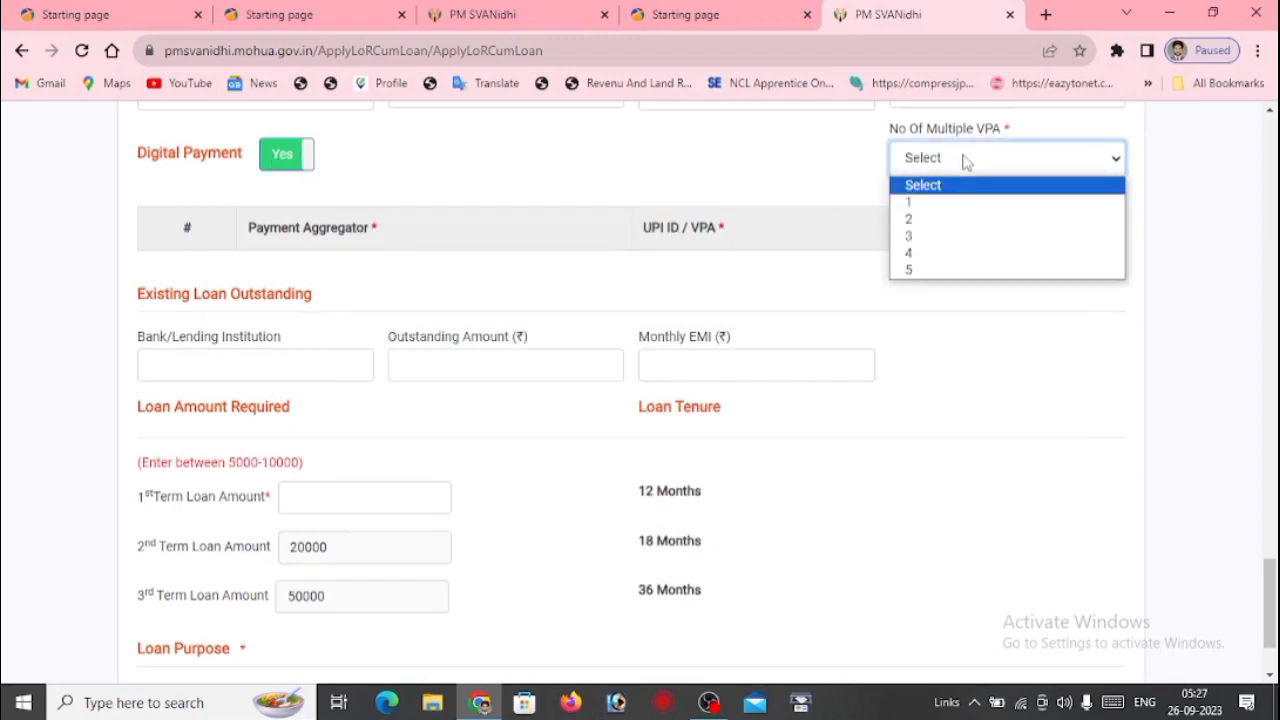
left_click(927, 232)
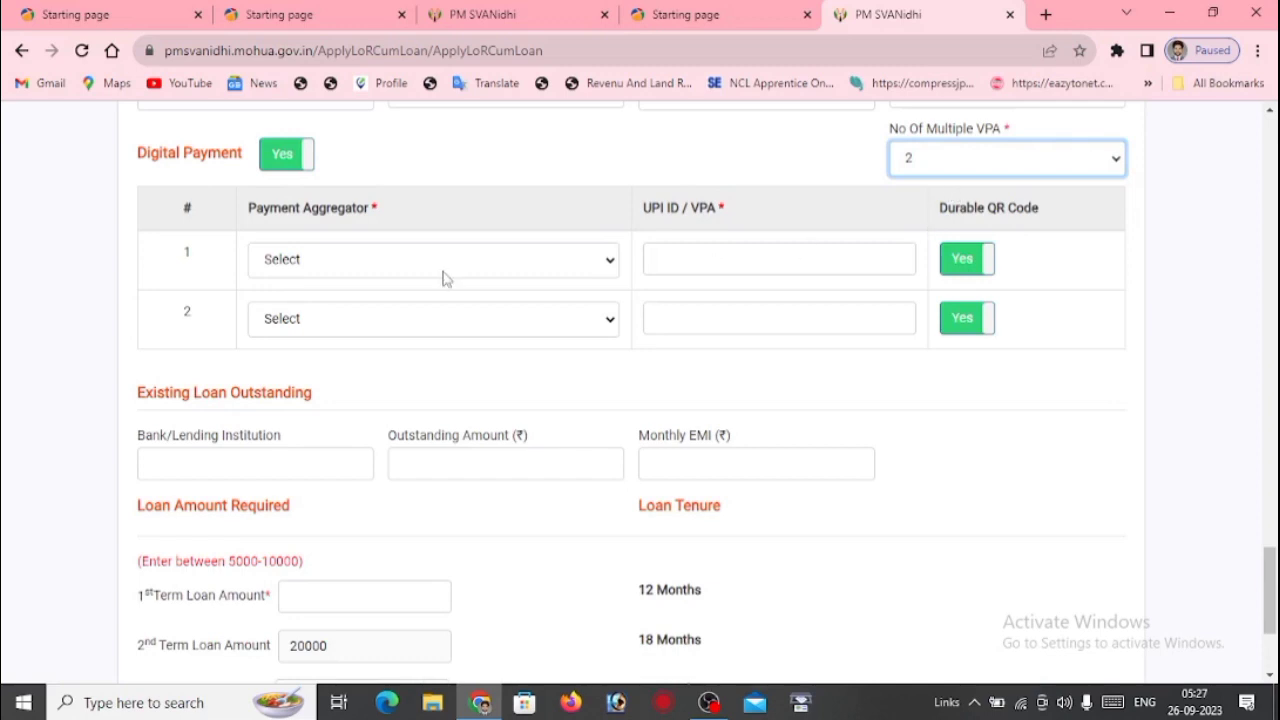
left_click(500, 262)
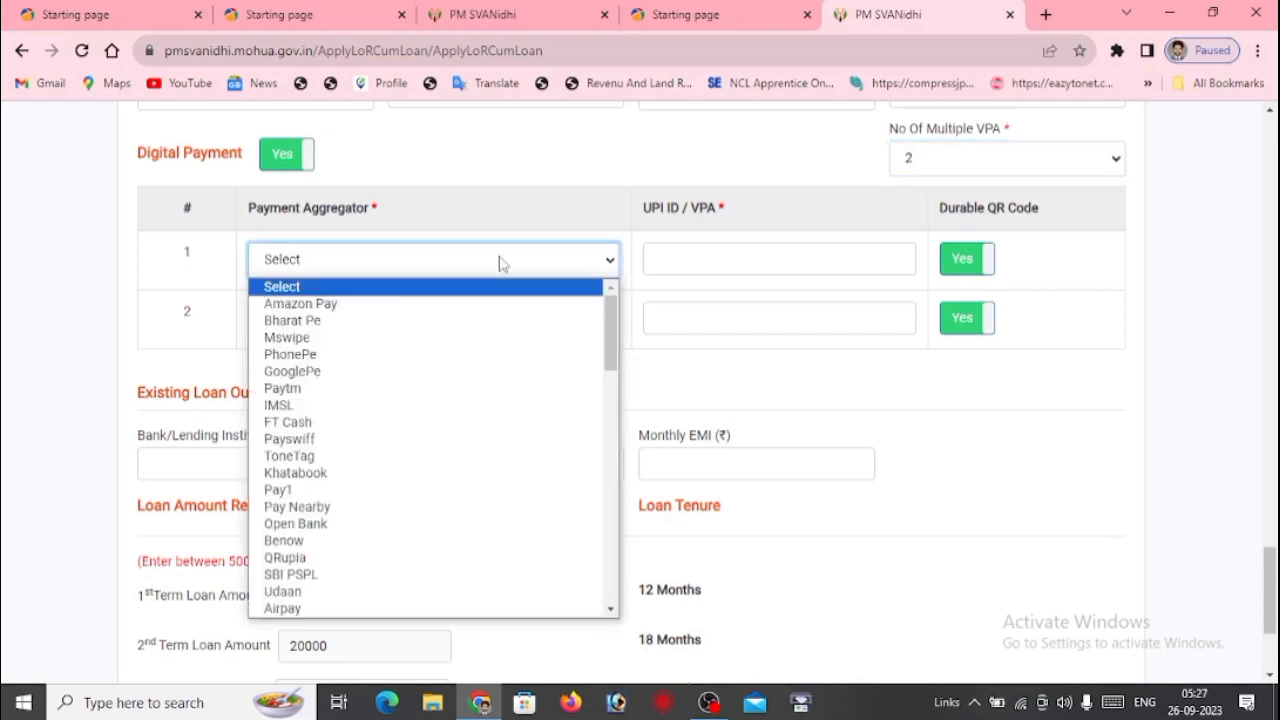
left_click(987, 158)
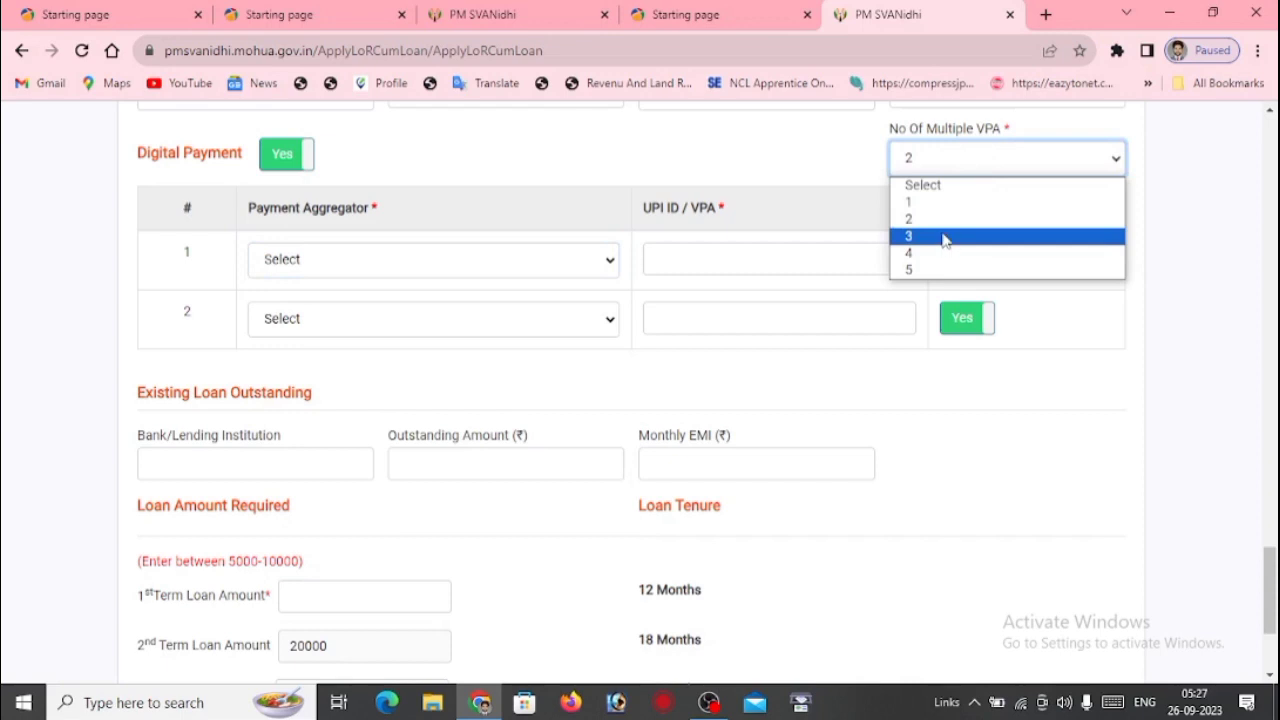
left_click(941, 222)
Step: Pick Paytm as the first payment aggregator and enter the applicant's Paytm UPI ID
left_click(289, 256)
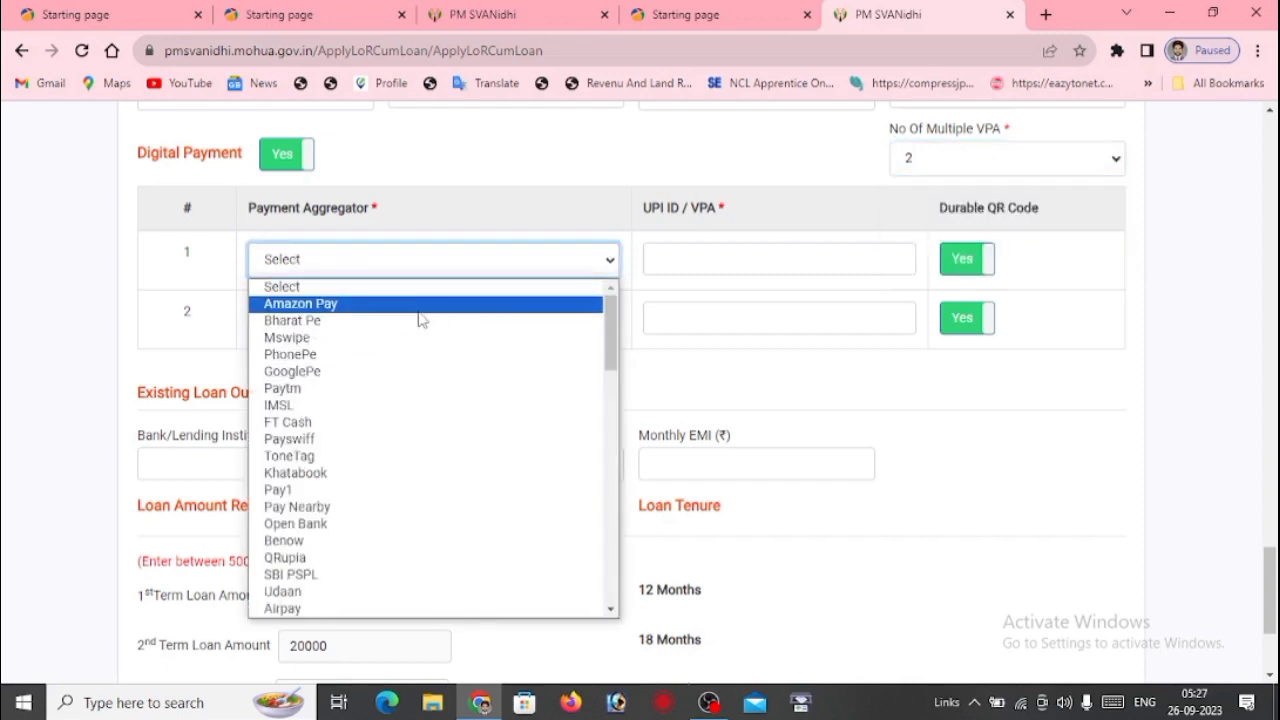
left_click(285, 389)
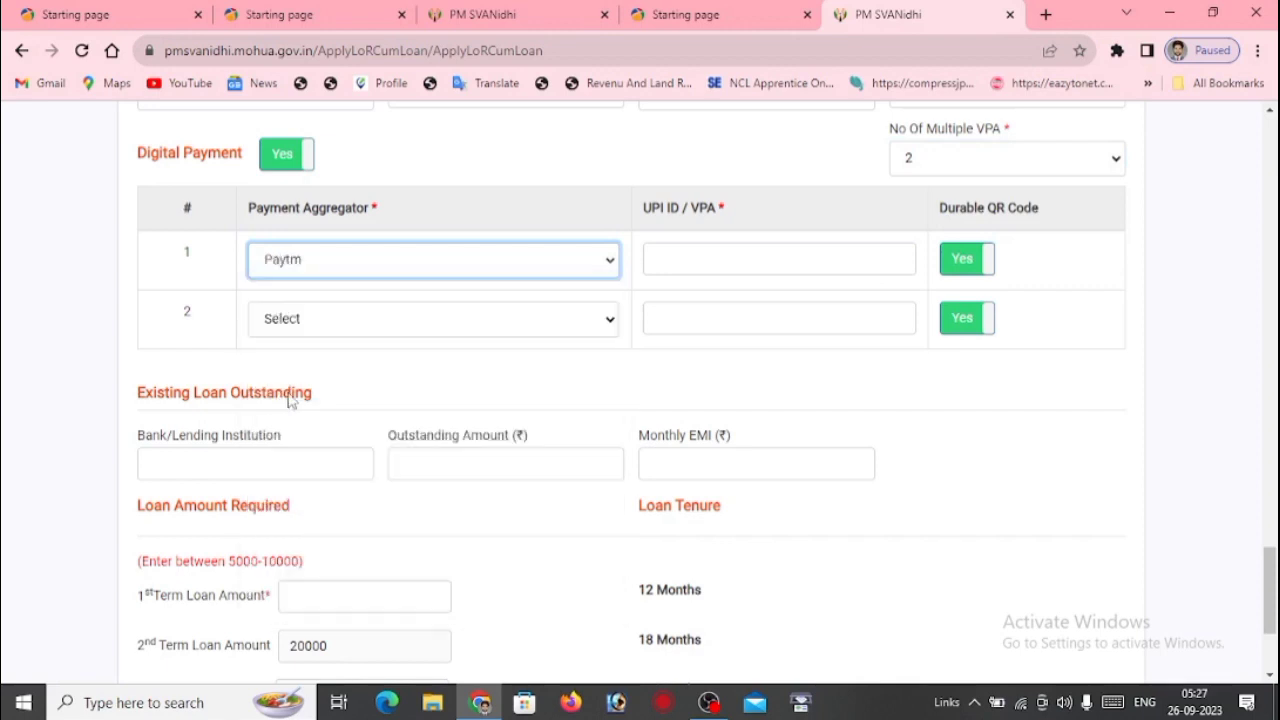
left_click(731, 259)
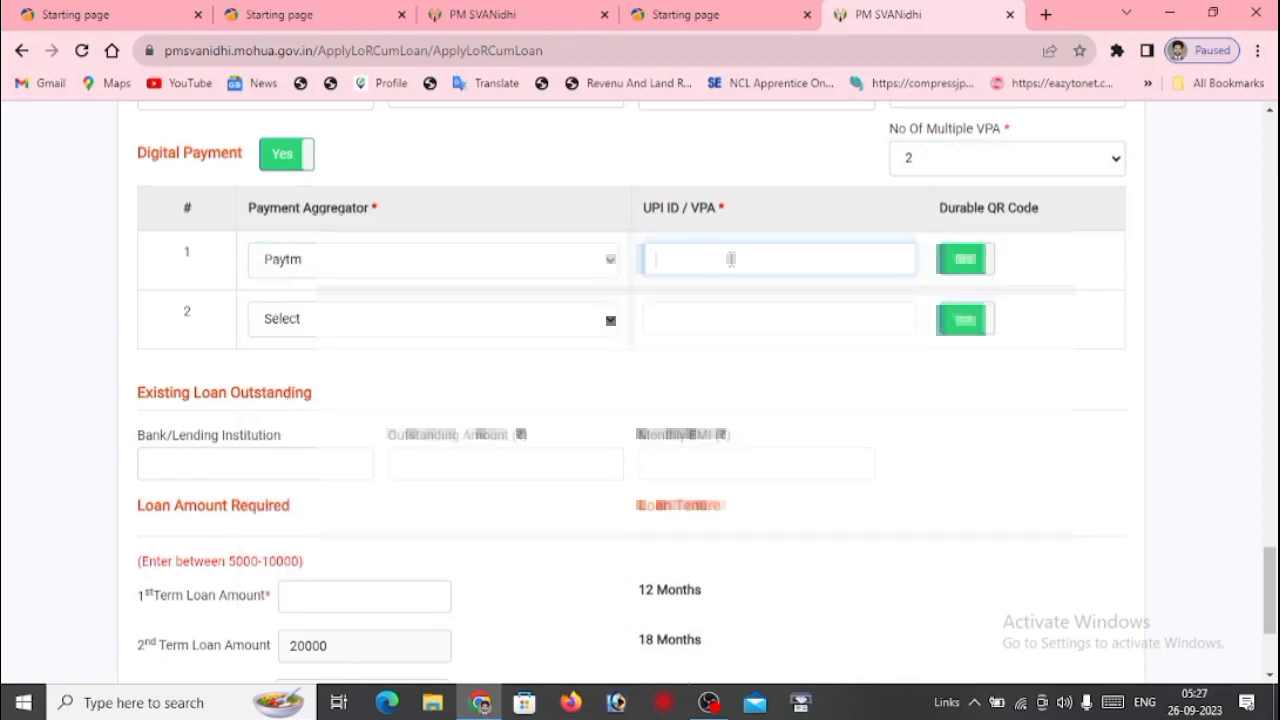
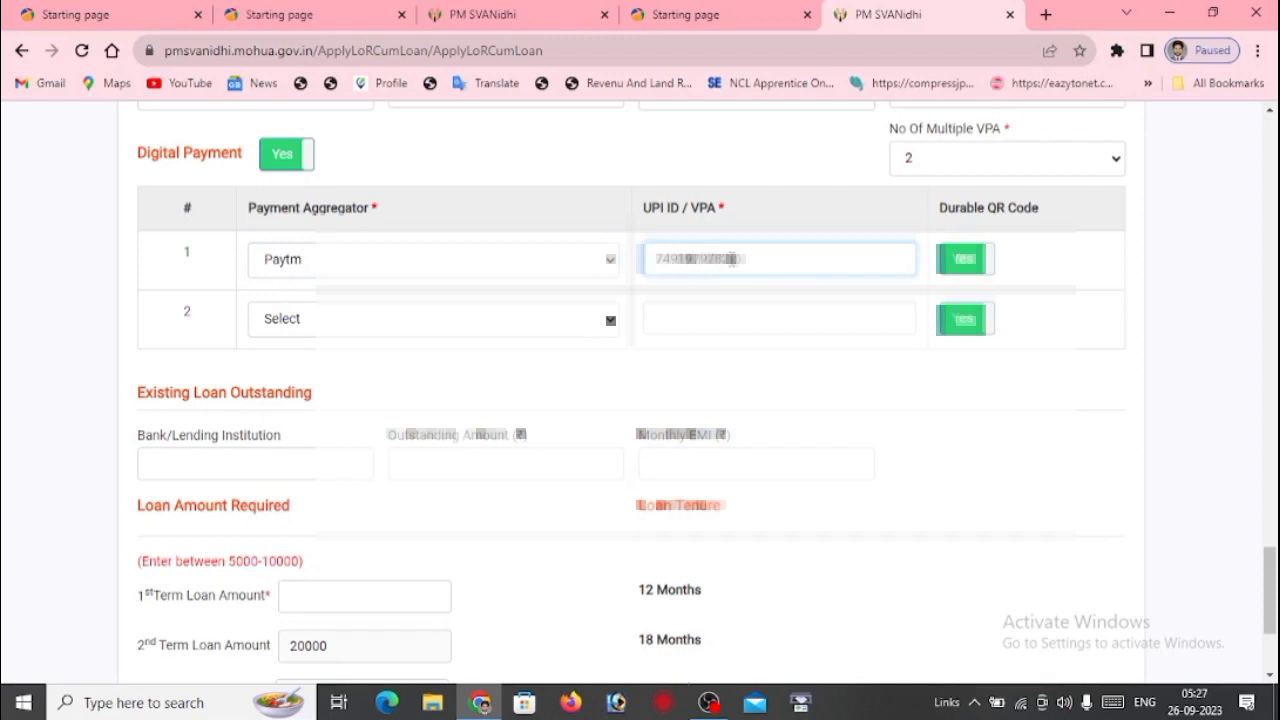
left_click(800, 295)
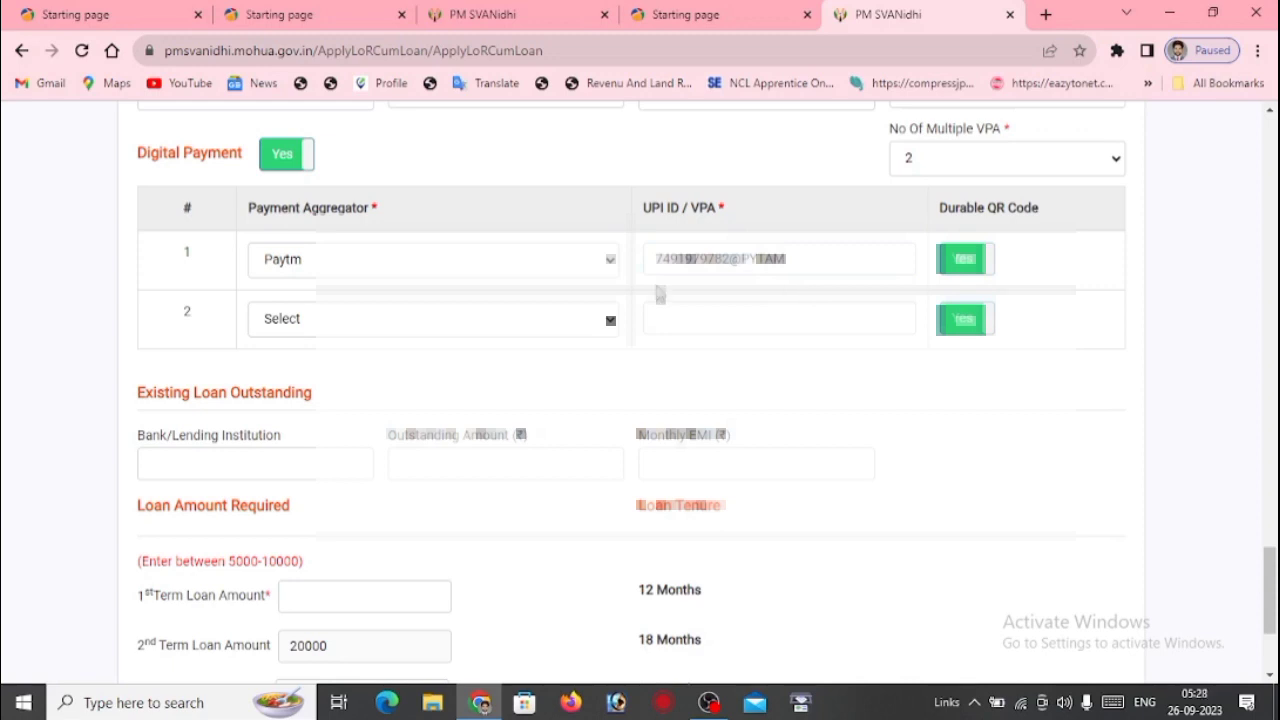
left_click(791, 259)
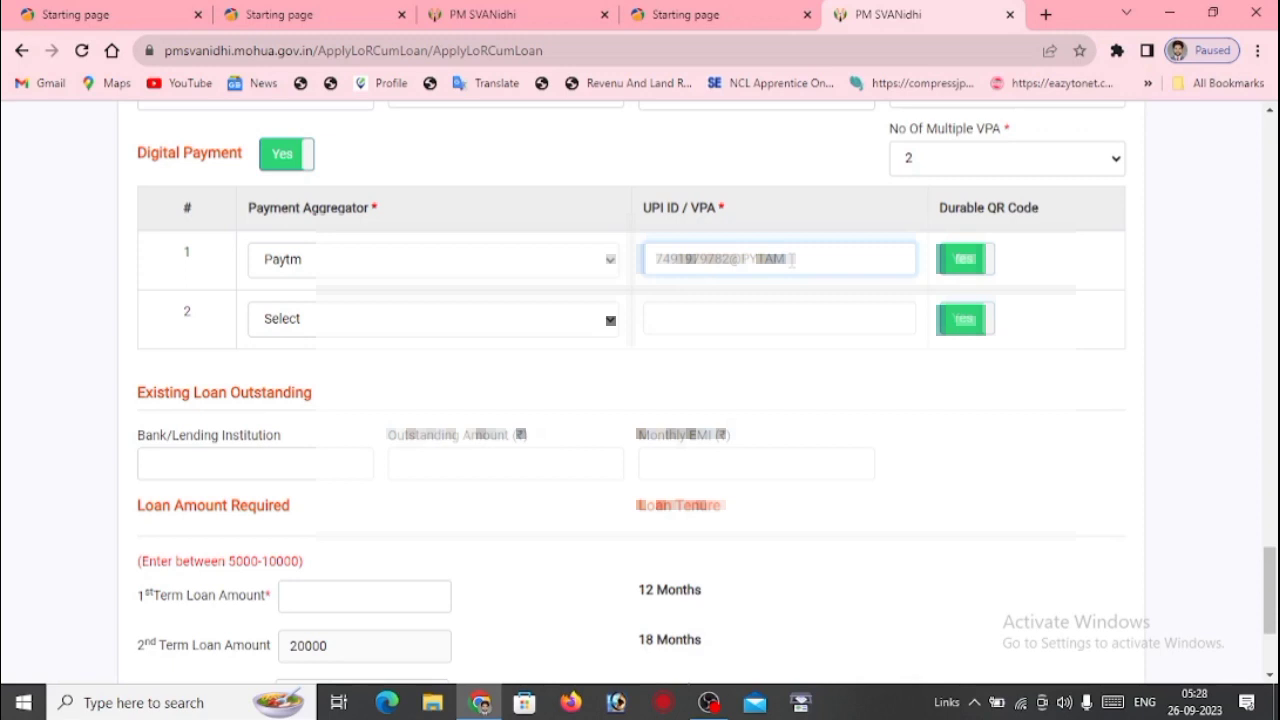
key("BackSpace")
key("BackSpace")
key("BackSpace")
type("AYTM")
Step: Enter BANK as the existing loan's bank/lending institution
left_click(458, 318)
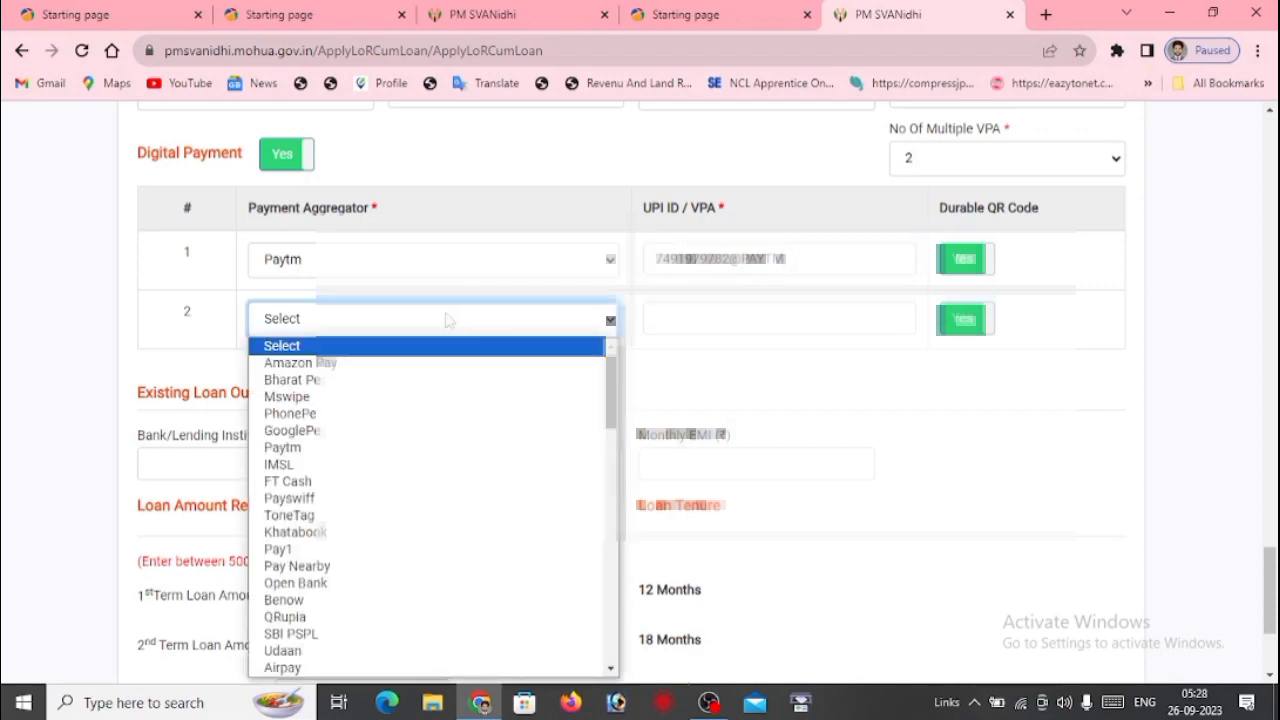
scroll(231, 300, "down", 3)
left_click(231, 234)
type("BANK")
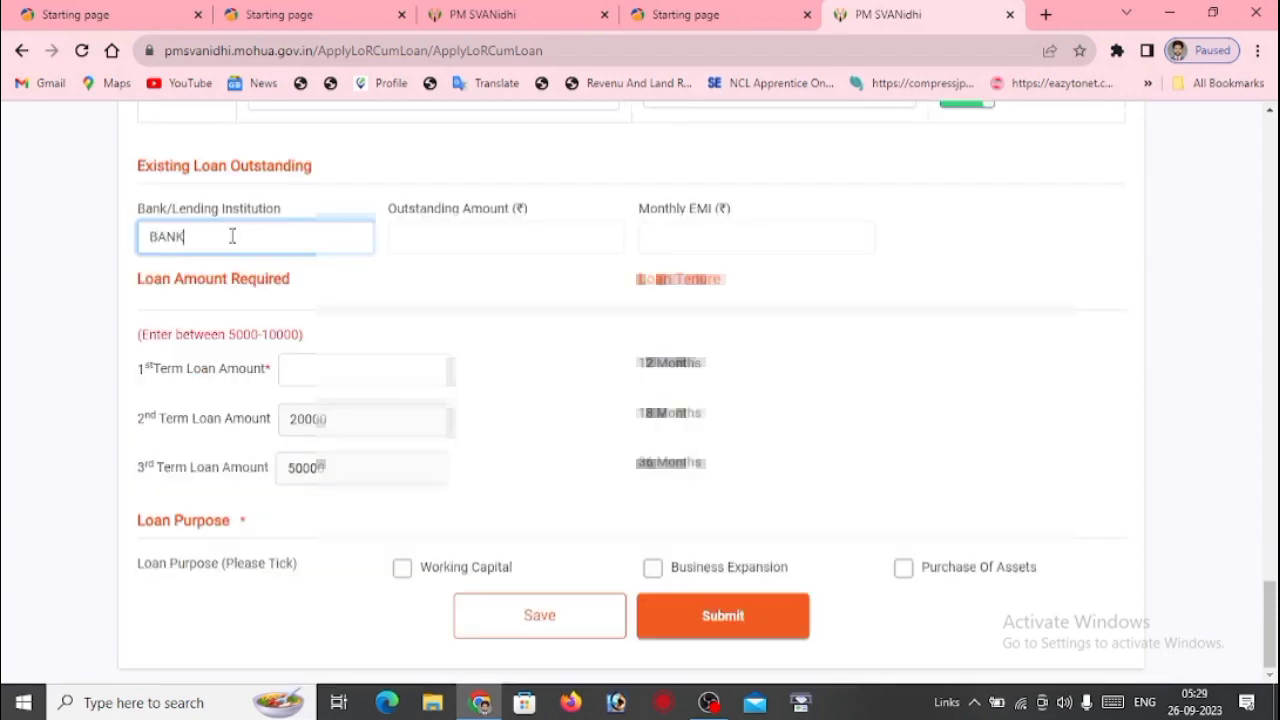
Step: Enter the existing loan's outstanding amount, which ends up as 100000
left_click(501, 243)
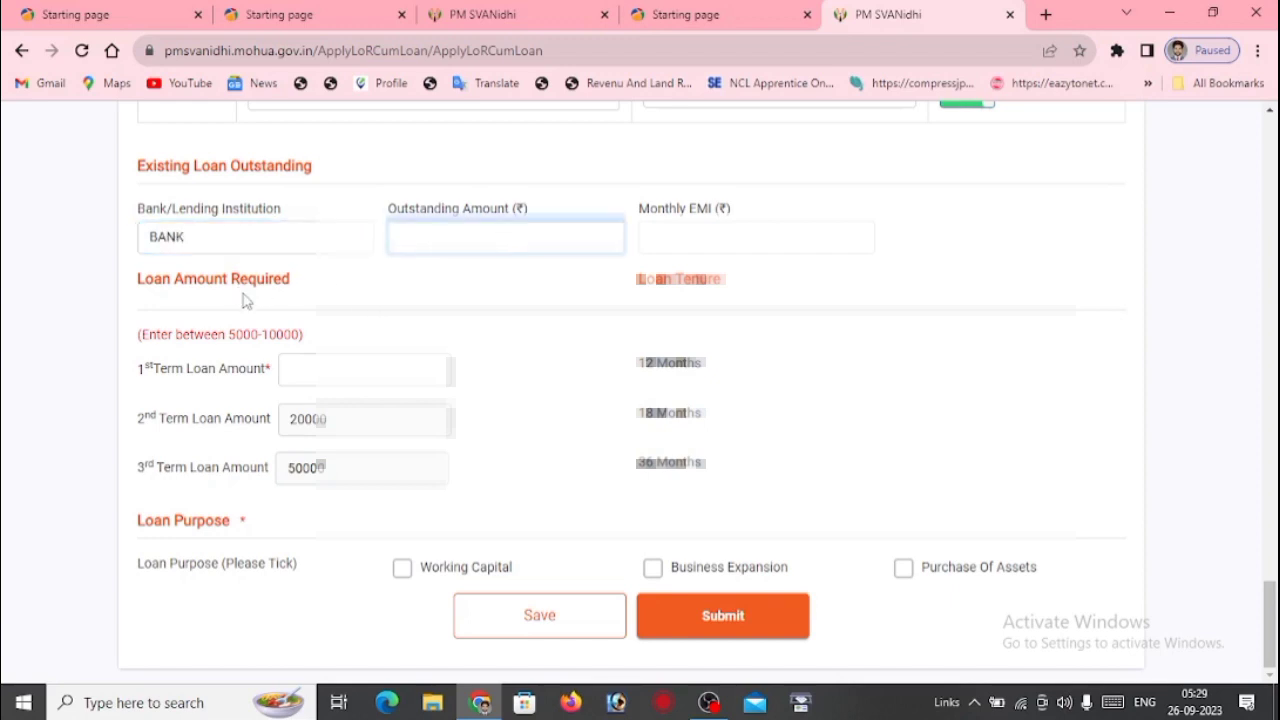
type("10000")
left_click(553, 300)
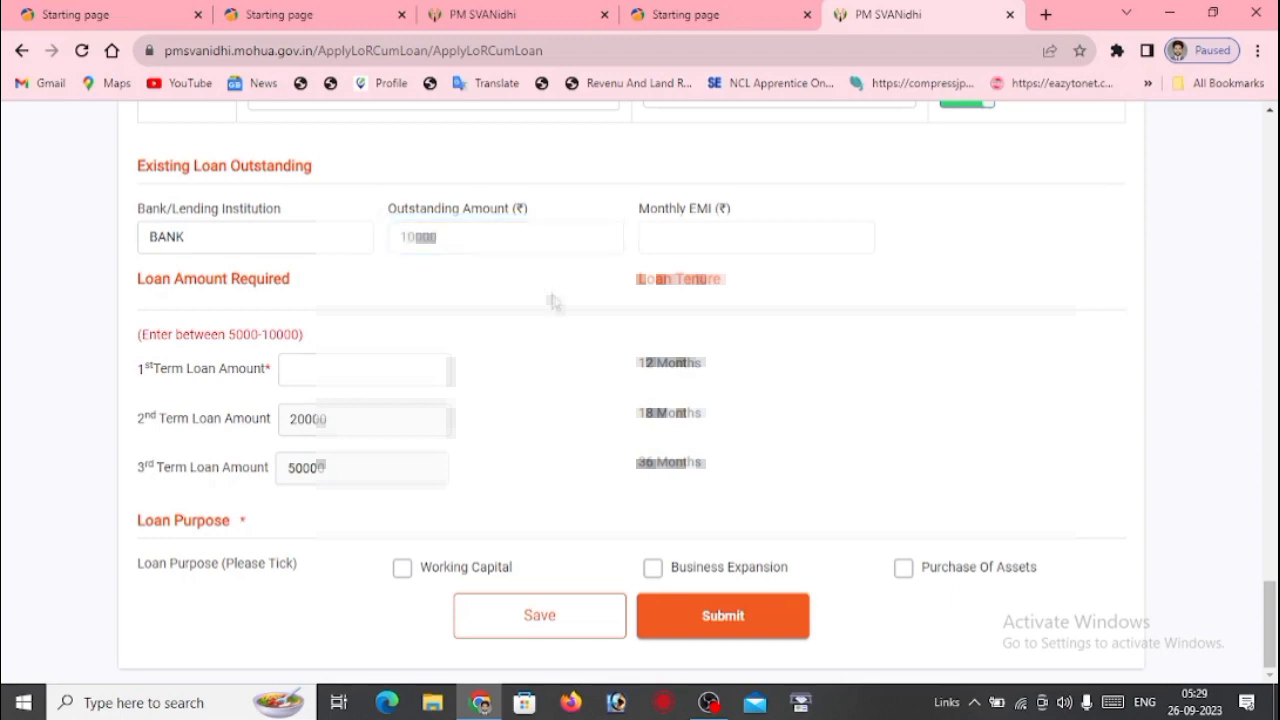
left_click(532, 243)
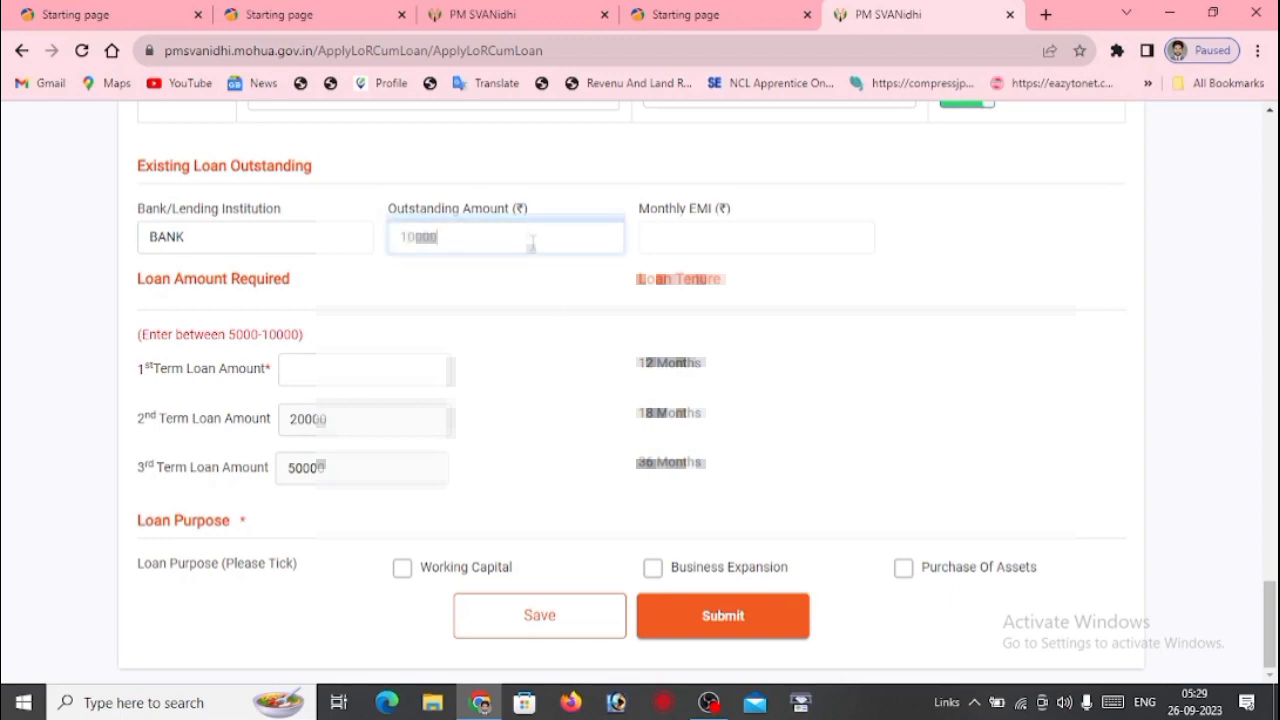
type("0")
left_click(555, 290)
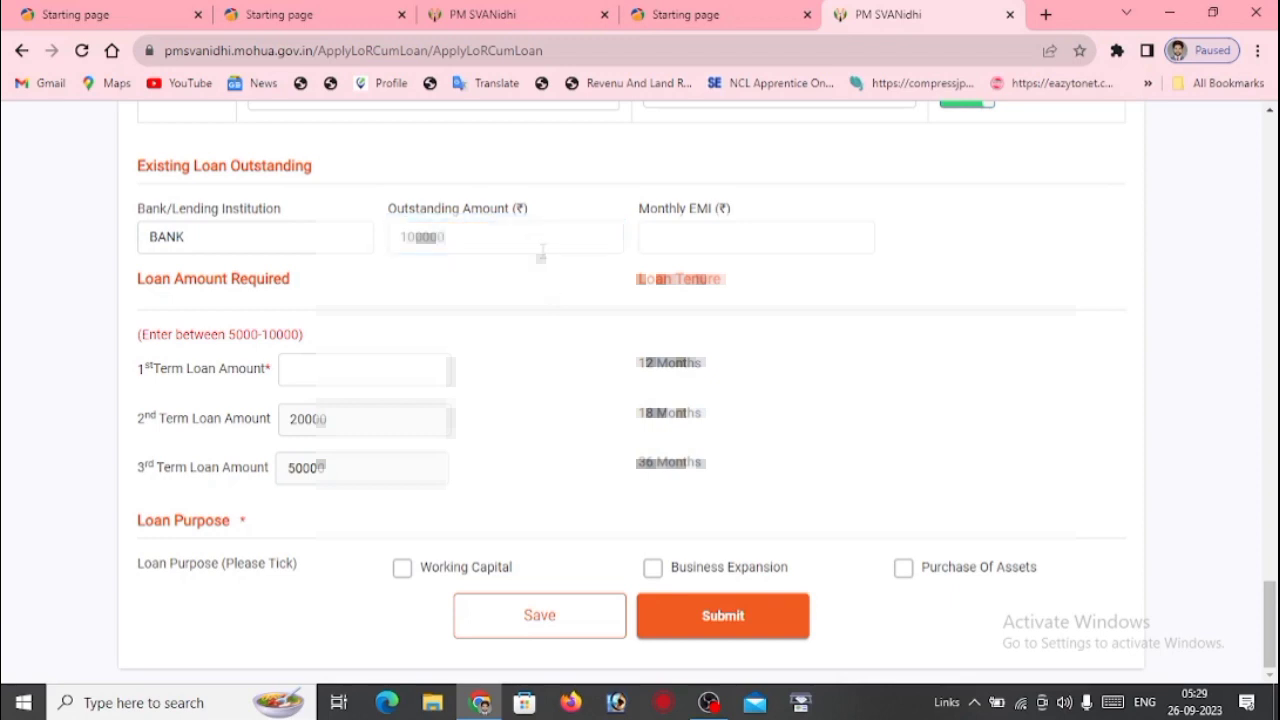
Step: Enter 1000 monthly EMI and 10000 first term loan, correct outstanding to 10000, tick Working Capital
left_click(350, 368)
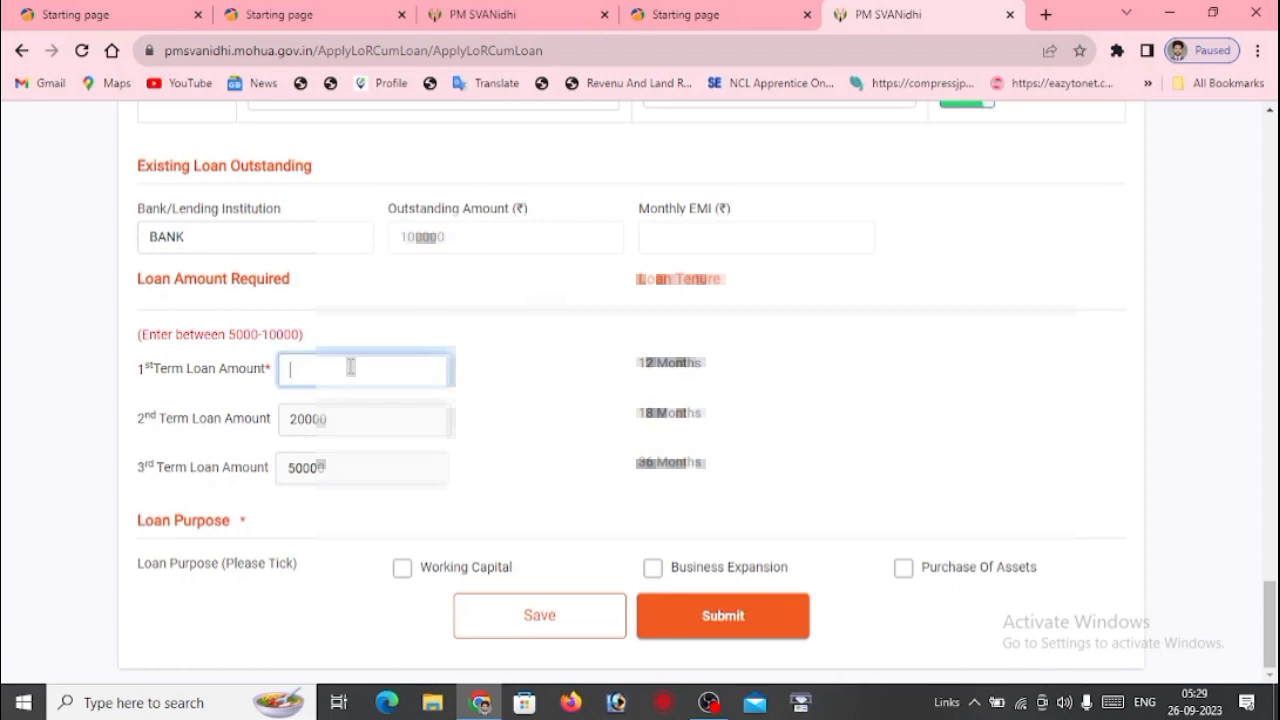
left_click(710, 230)
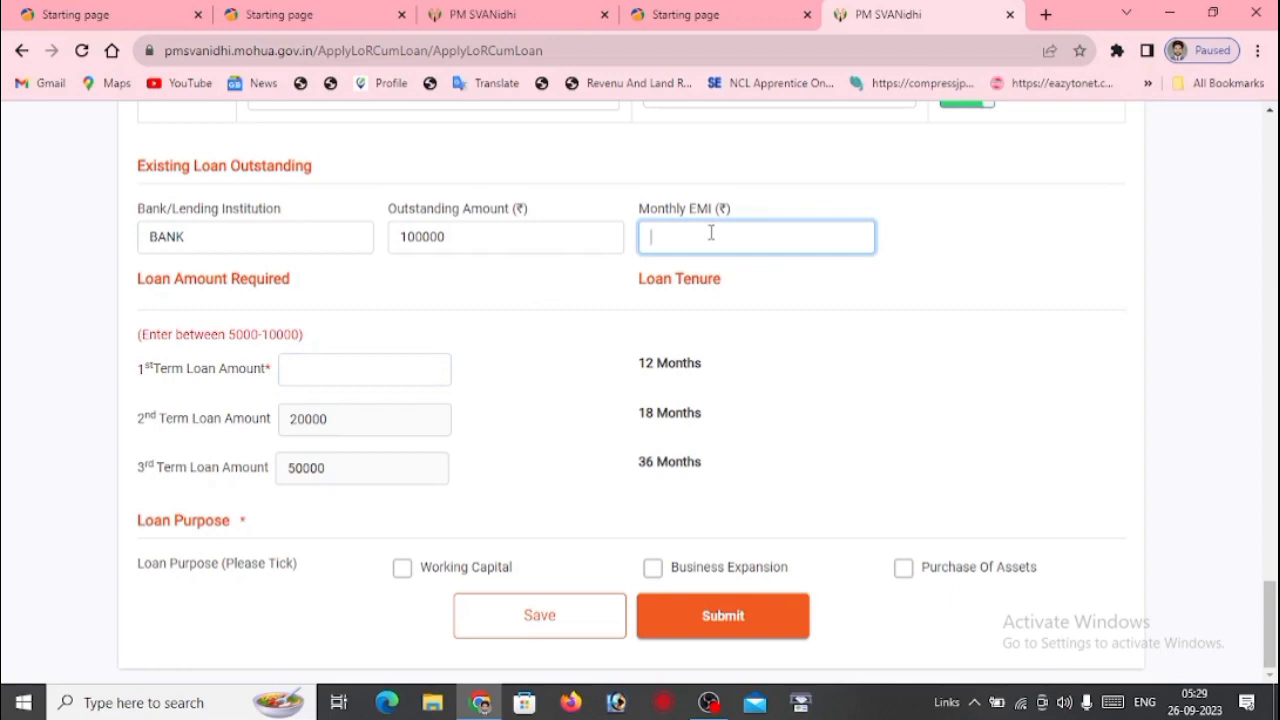
type("1000")
left_click(799, 312)
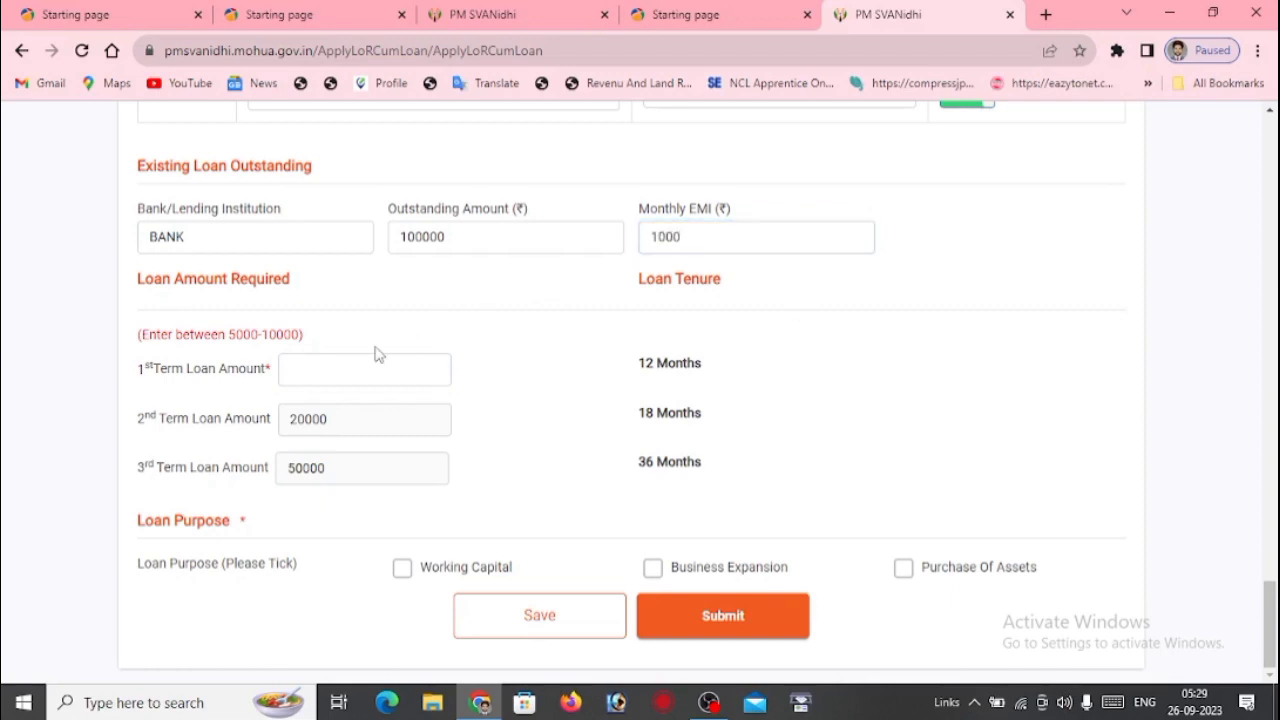
left_click(317, 379)
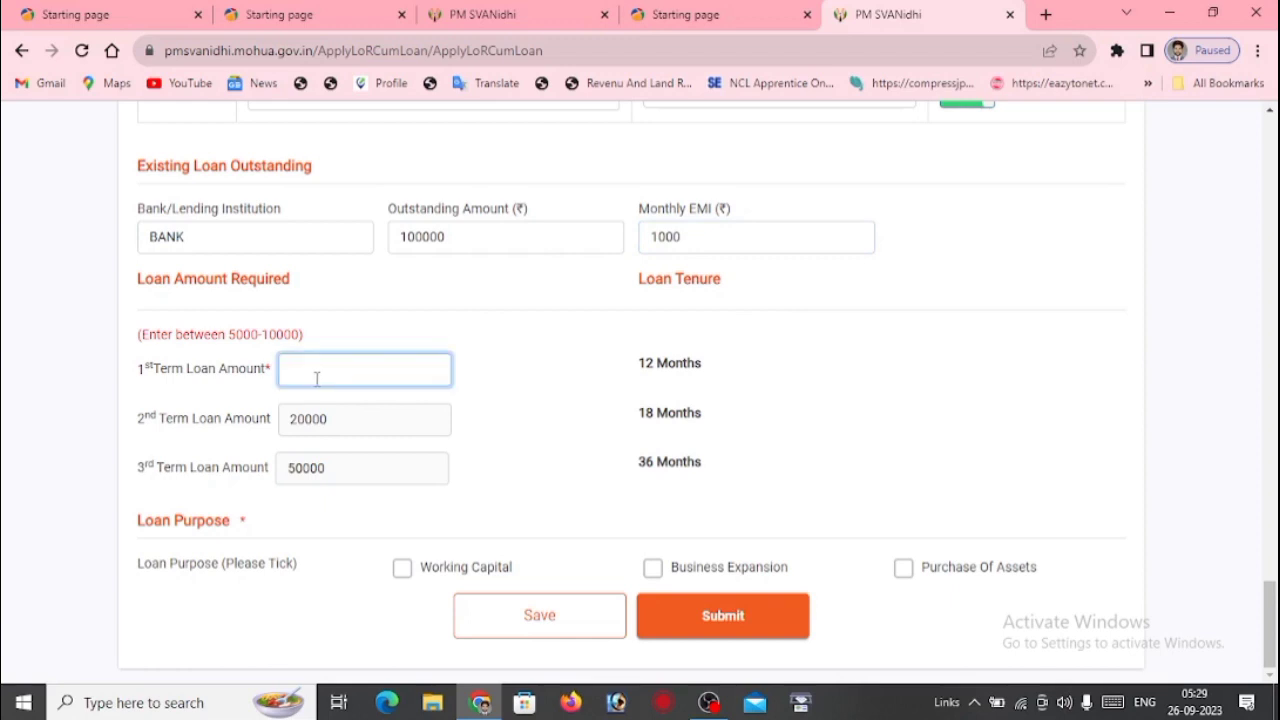
type("10000")
left_click(527, 364)
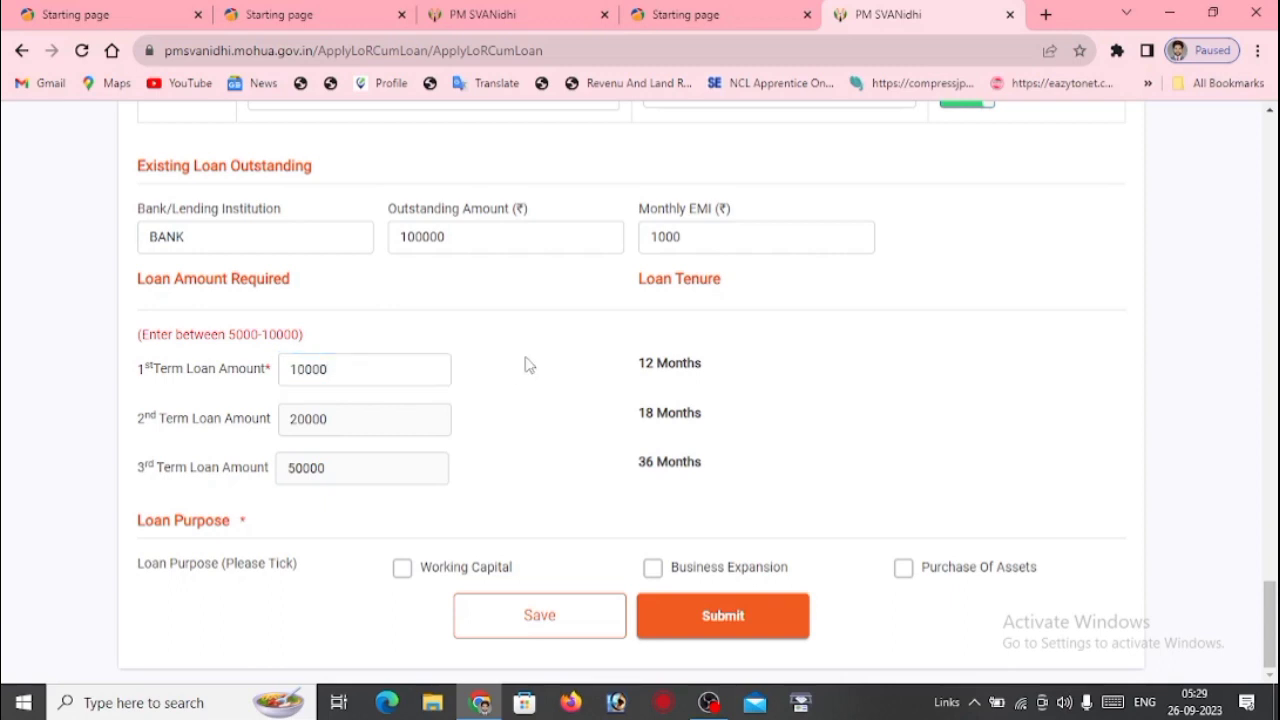
left_click(472, 242)
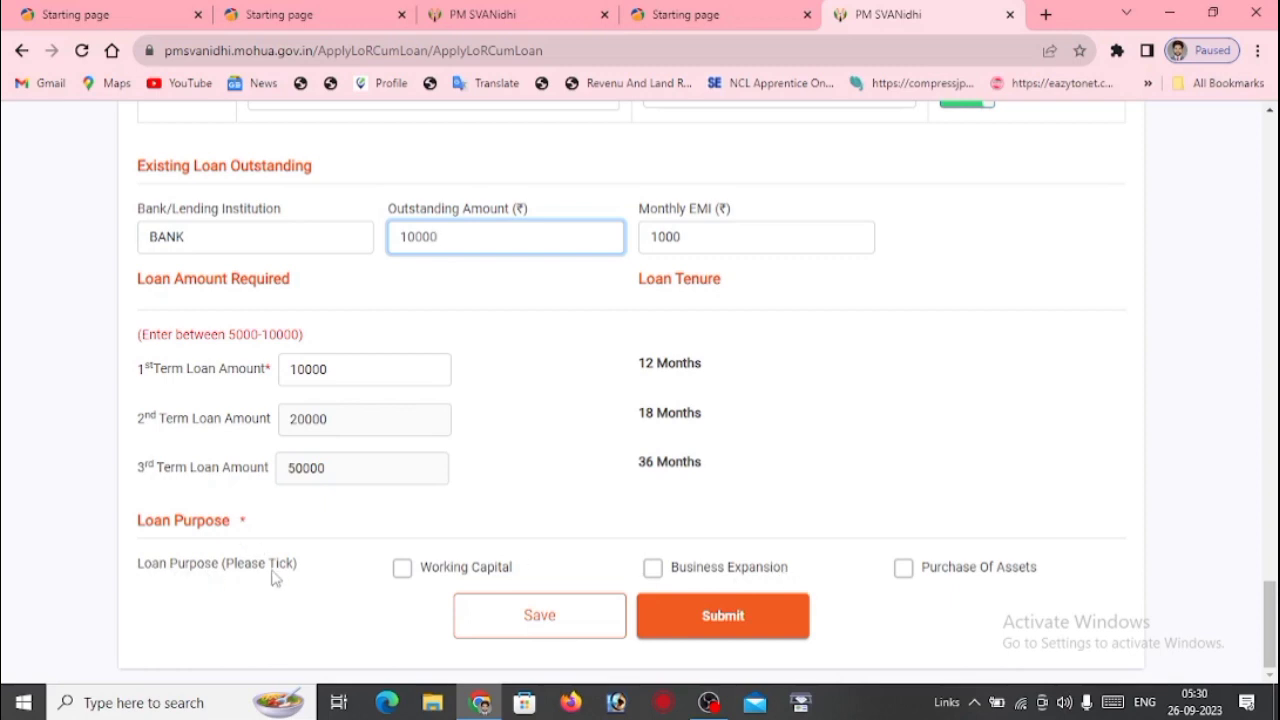
left_click(404, 570)
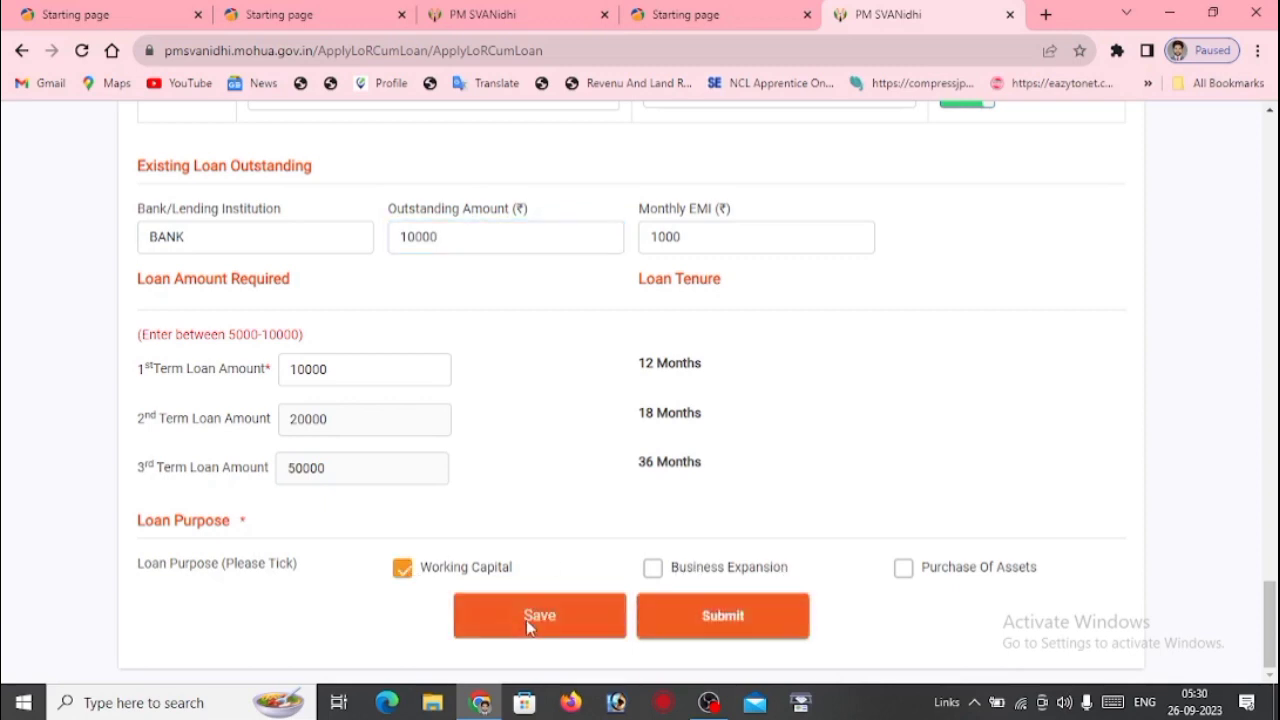
Step: Save the application form and pick a file for the Copy of Bank Account Statement / Pass Book
left_click(700, 617)
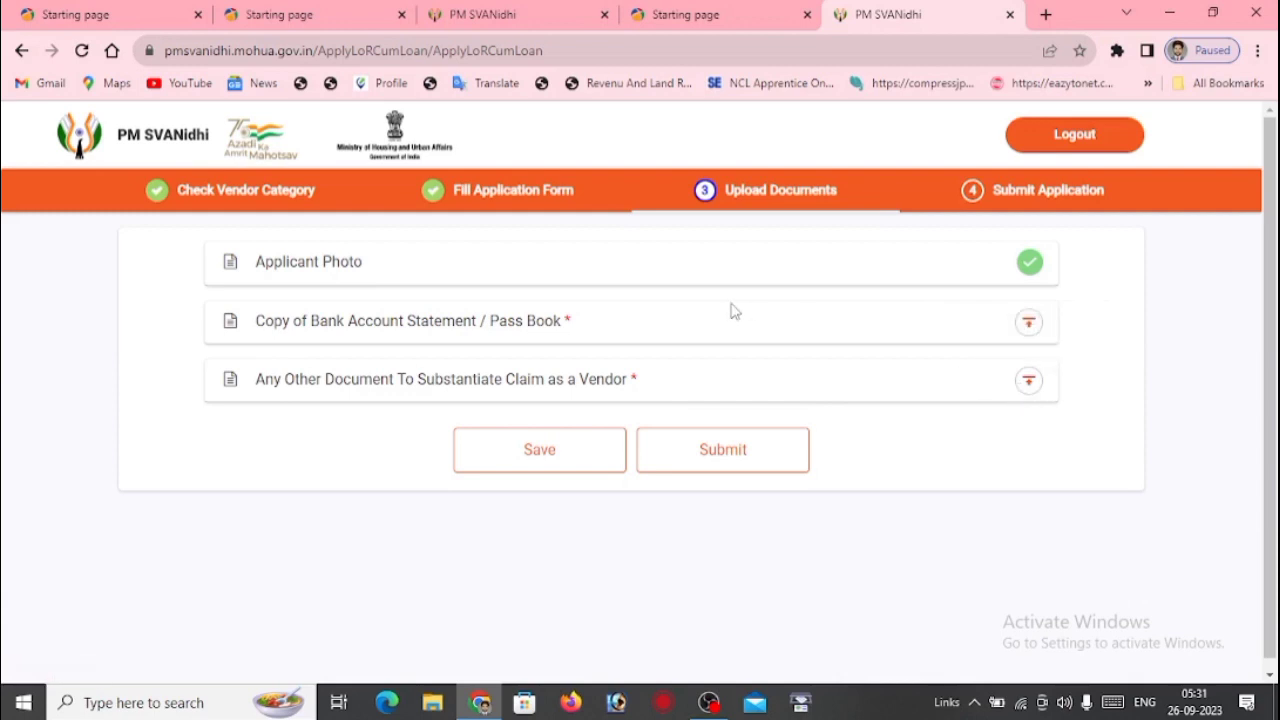
left_click(1030, 325)
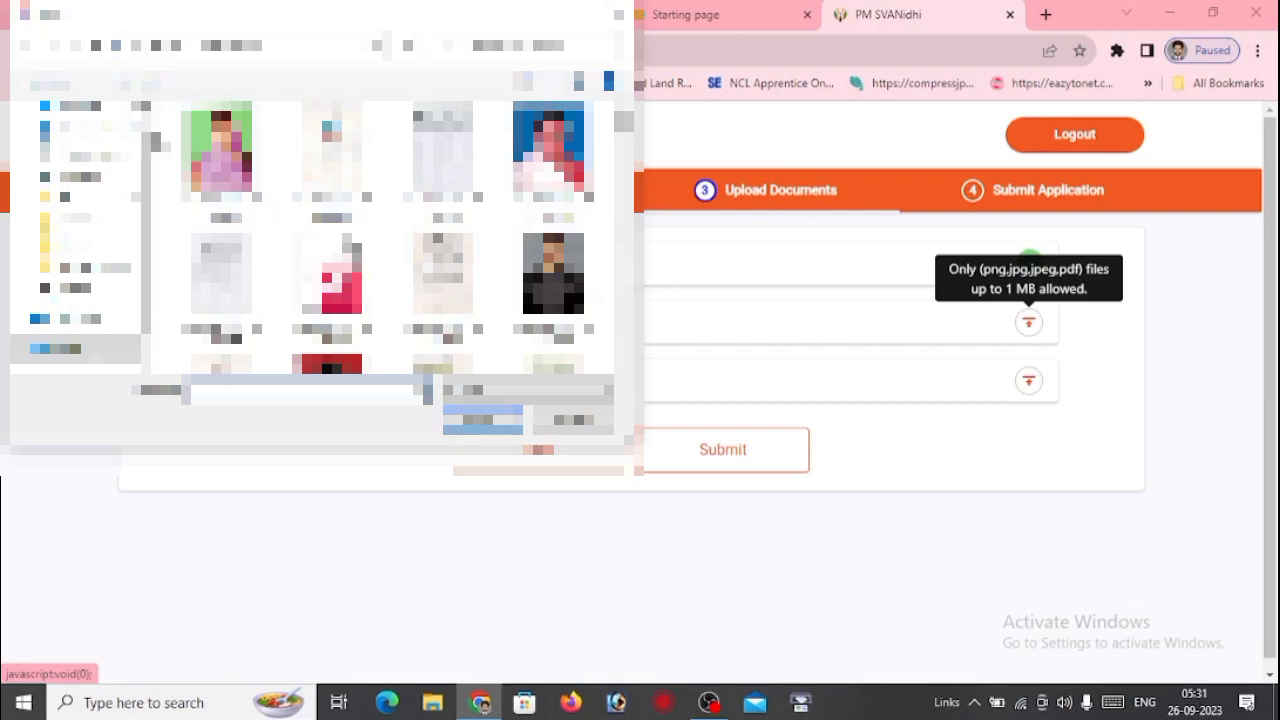
Step: Upload the bank statement file after an invalid jpeg is rejected
left_click(76, 132)
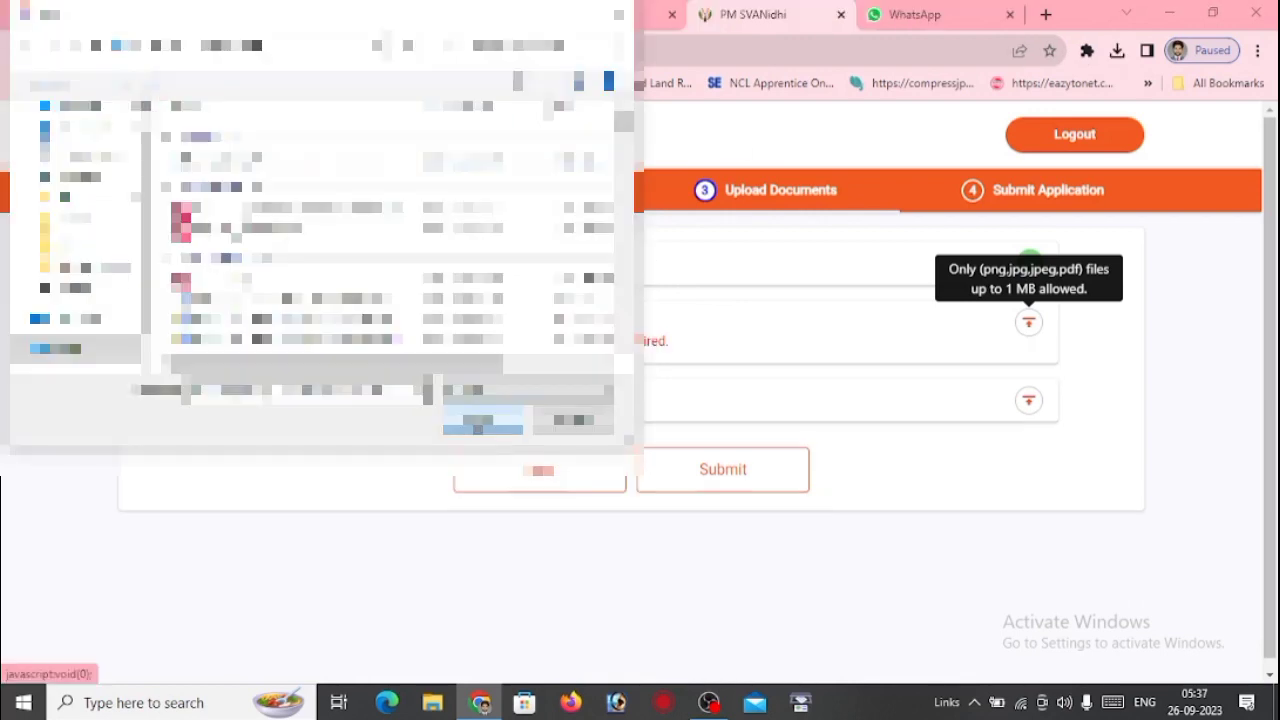
left_click(476, 426)
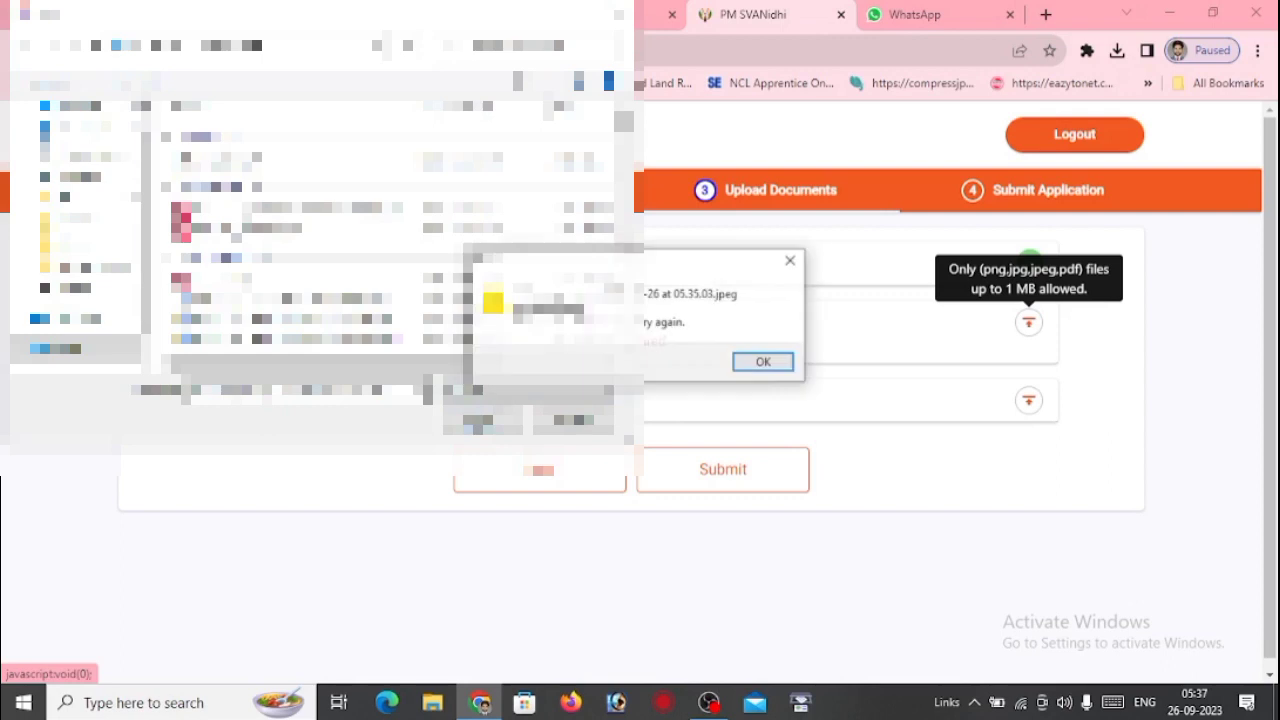
left_click(764, 362)
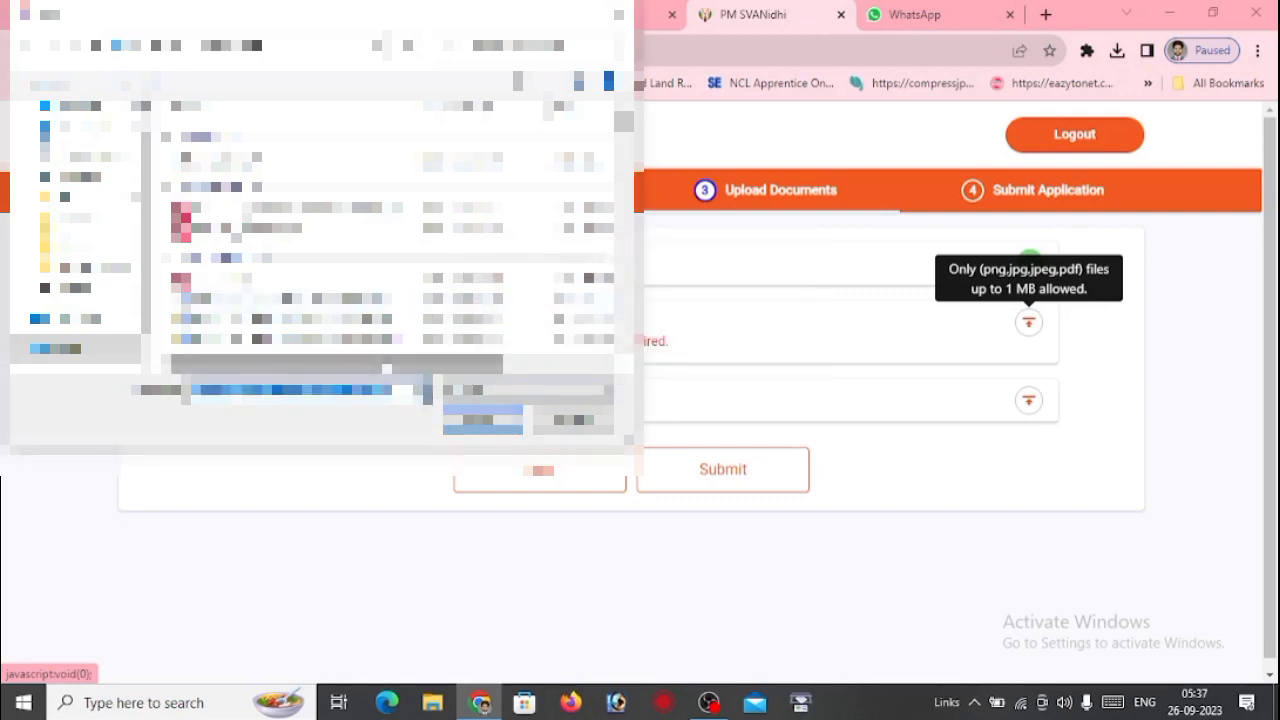
left_click(366, 230)
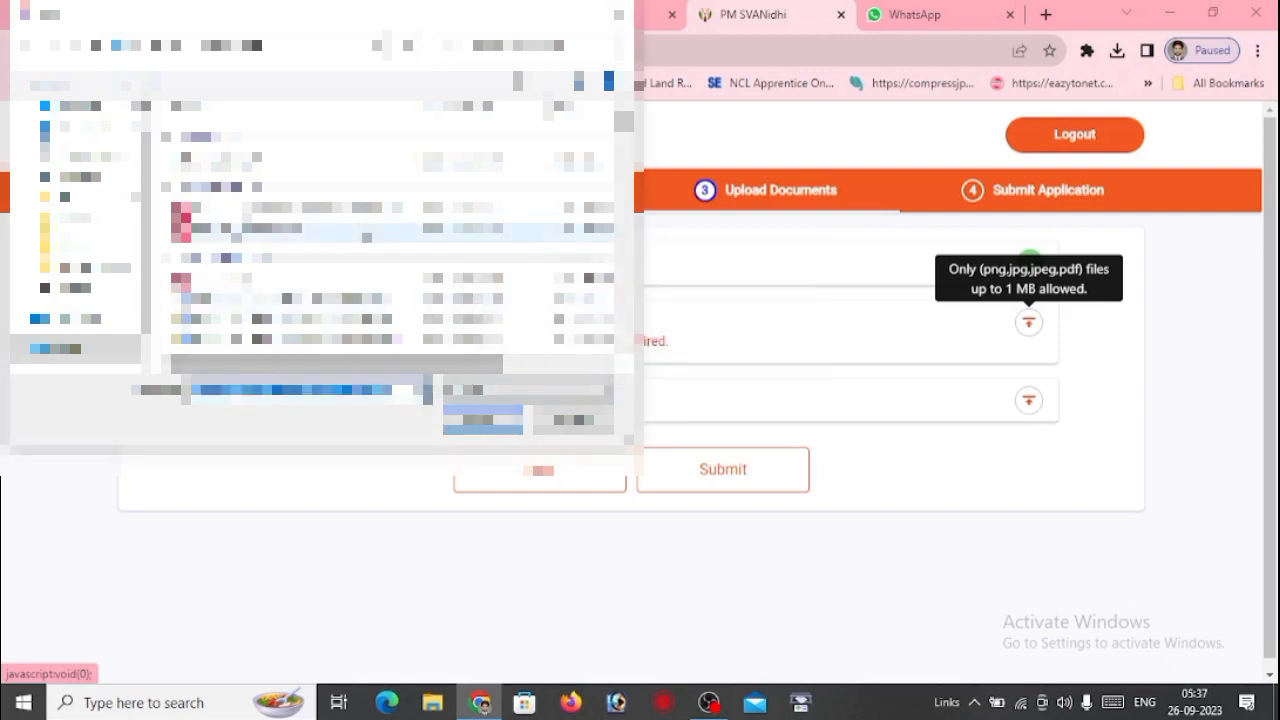
left_click(446, 166)
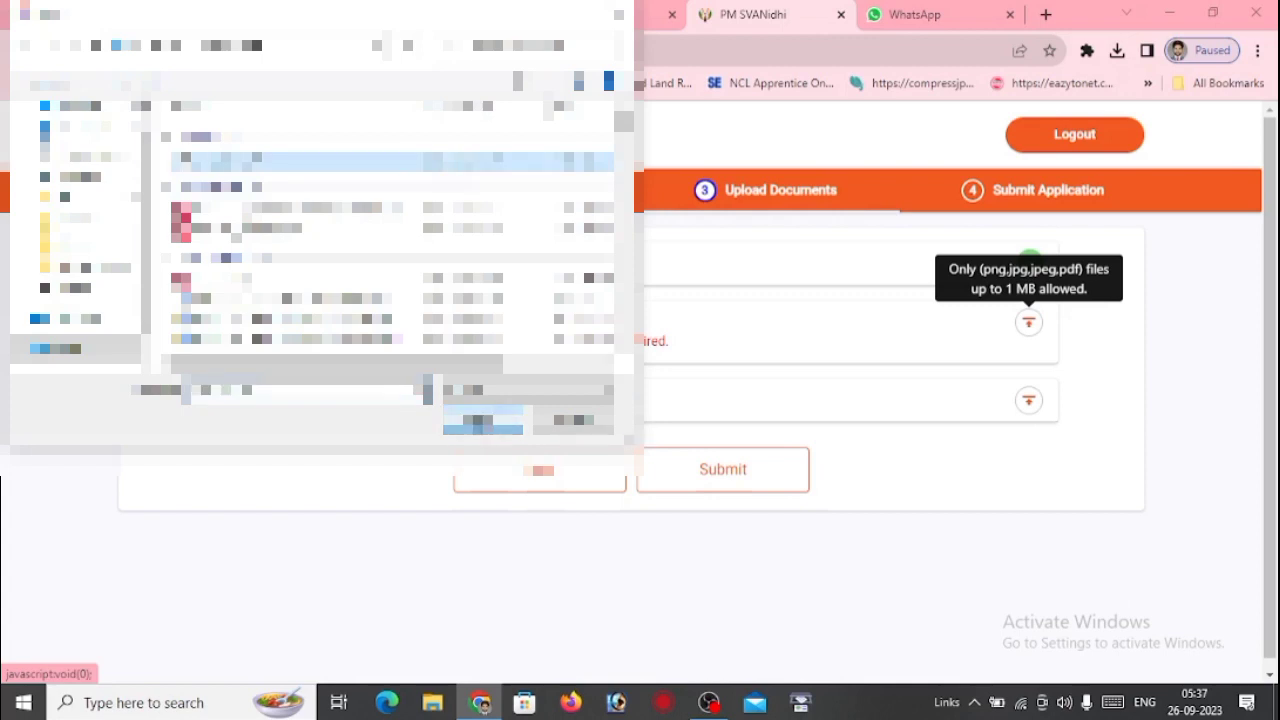
left_click(481, 418)
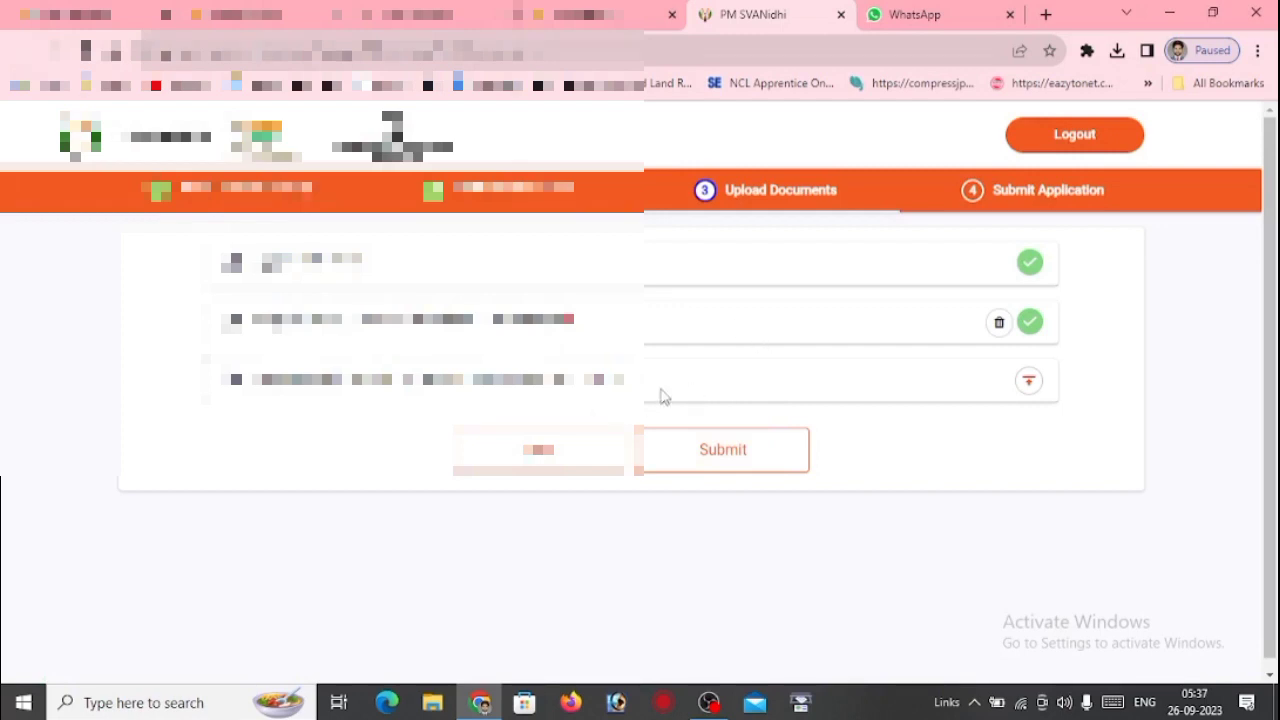
Step: Upload the vendor-claim supporting document from the Desktop and save the documents
left_click(1031, 383)
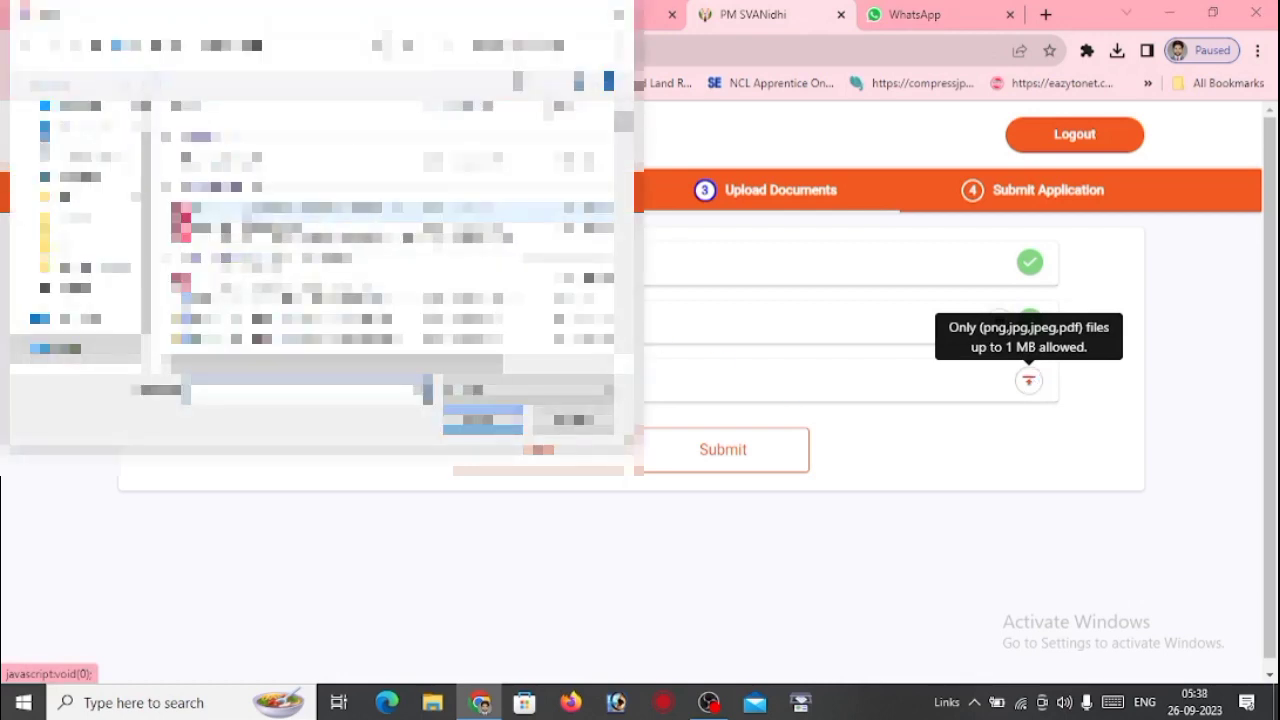
left_click(80, 107)
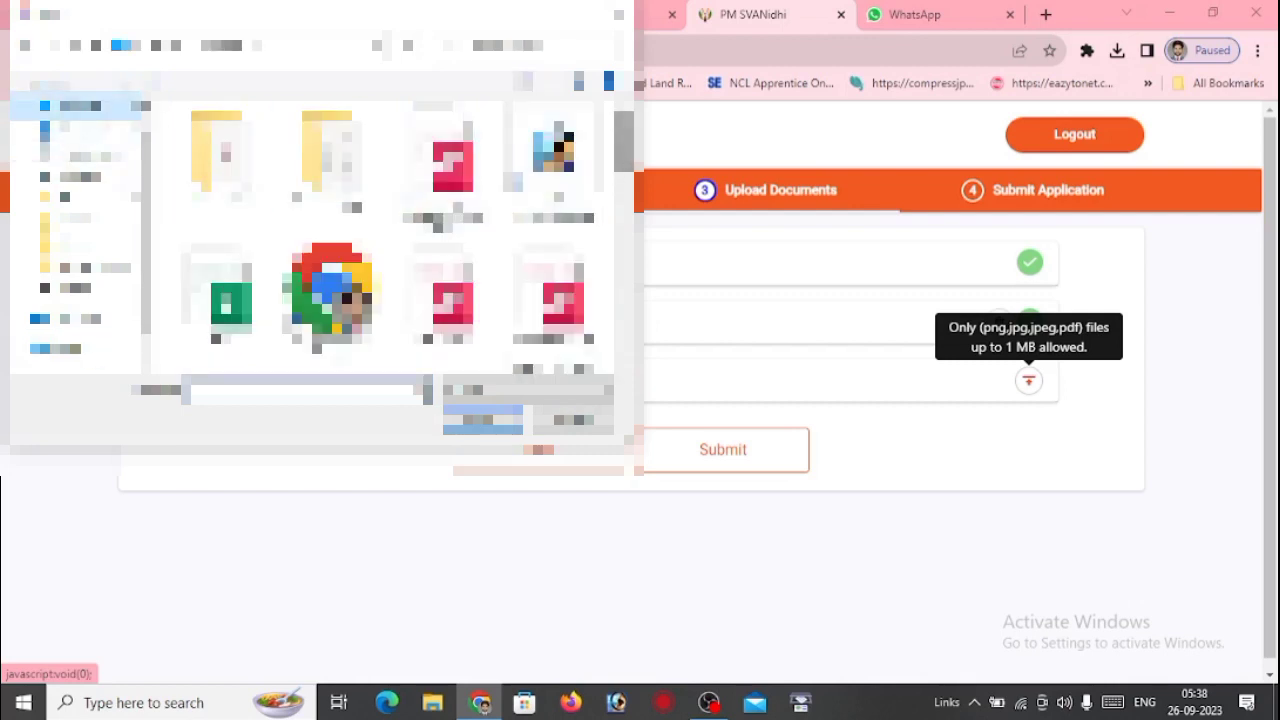
double_click(459, 308)
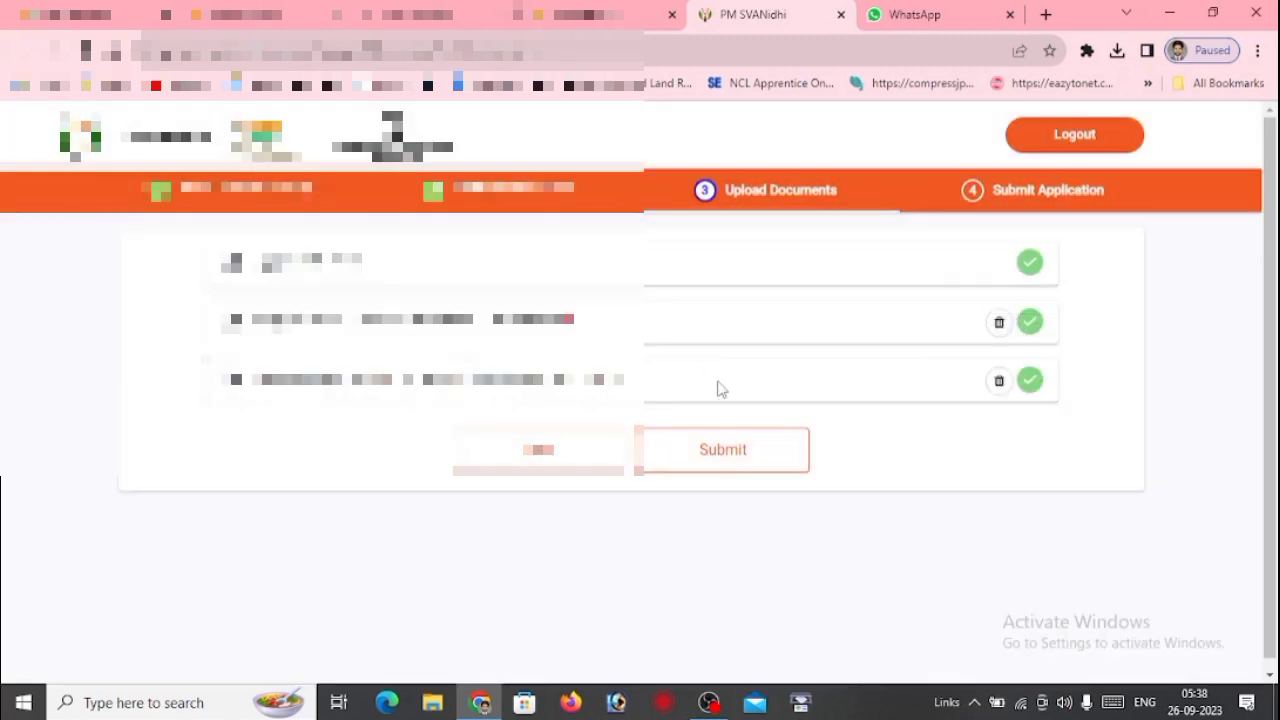
left_click(720, 455)
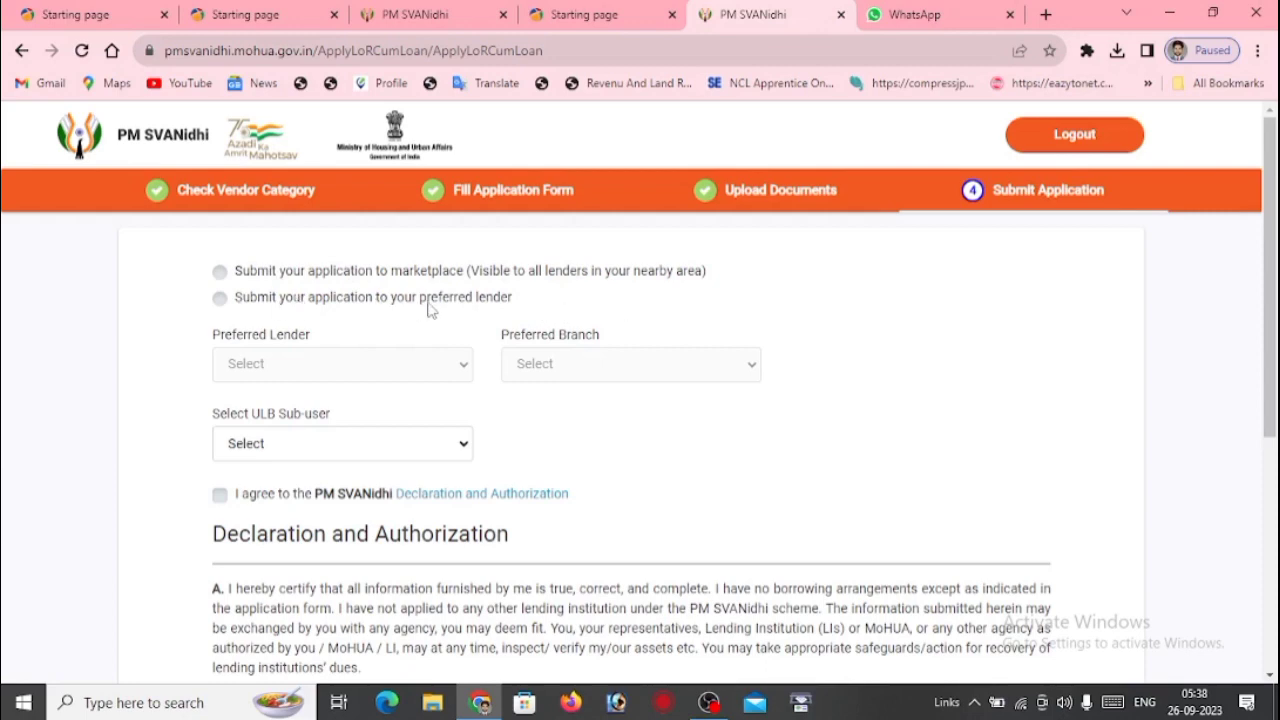
Step: Choose preferred lender Bandhan Bank Ltd. with branch BDBL0001304 : SIKANDRA
left_click(219, 297)
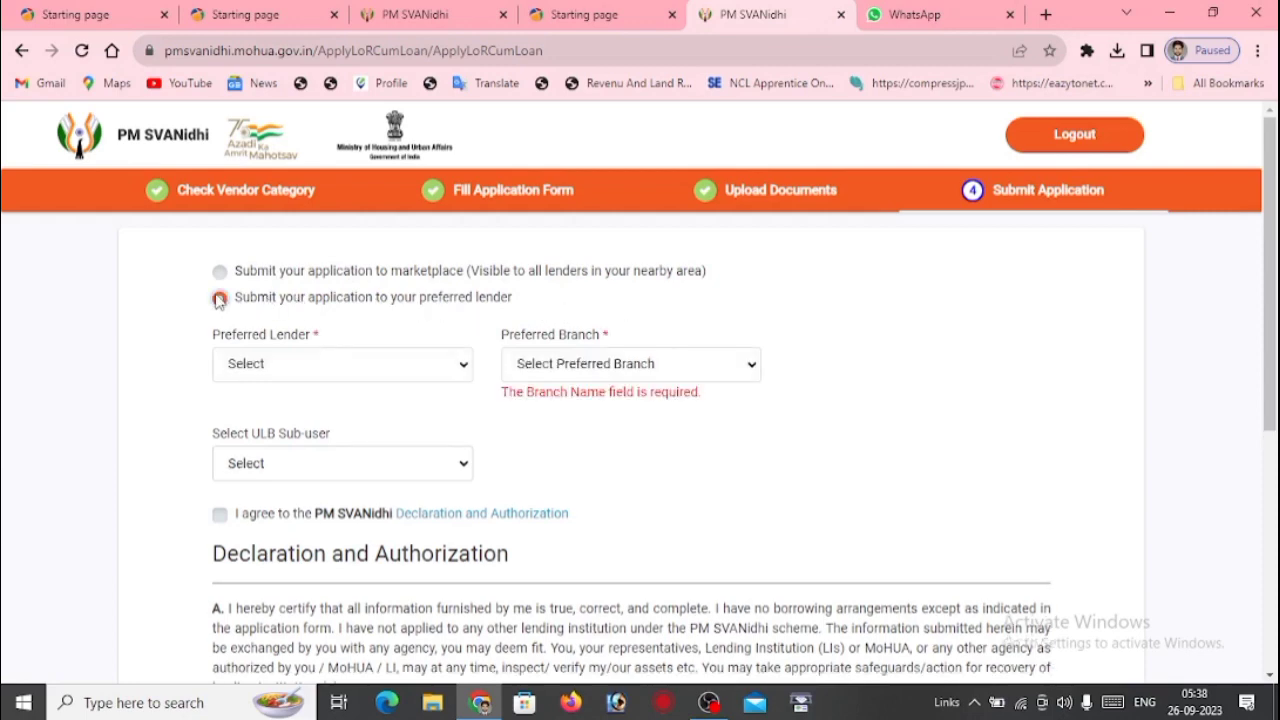
left_click(374, 364)
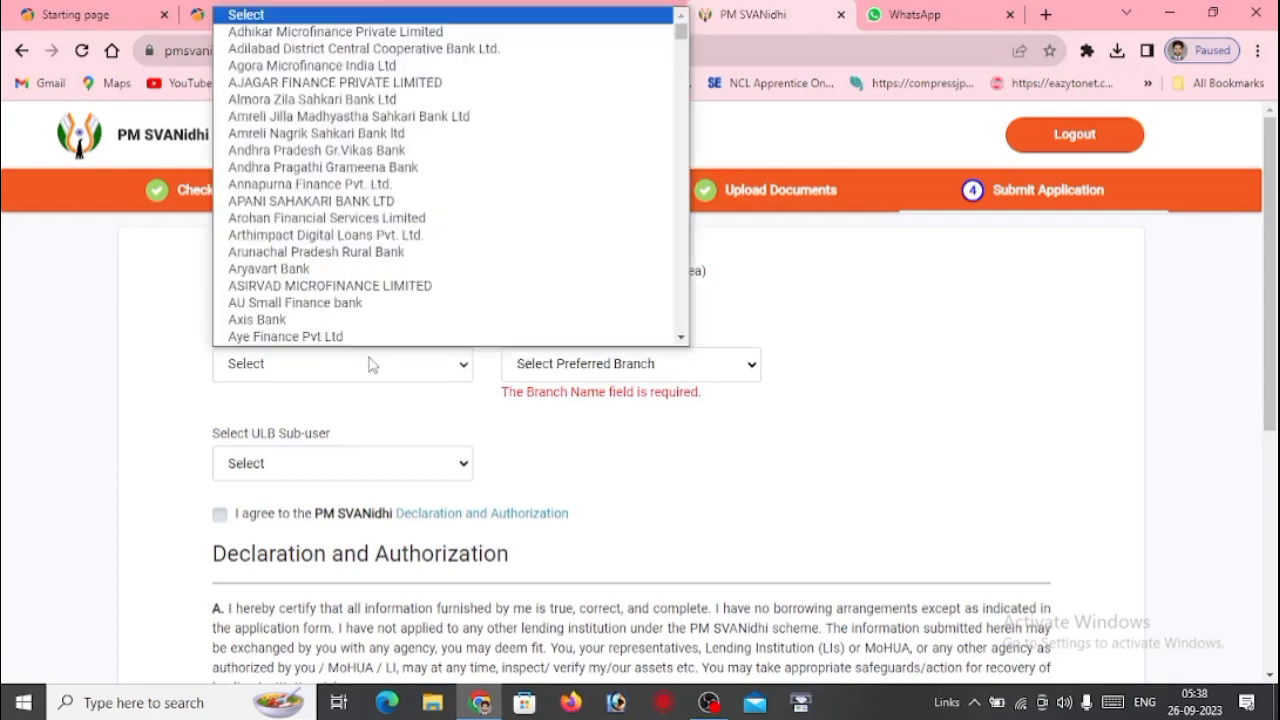
key("Down")
key("Down")
key("Down")
key("Down")
key("Down")
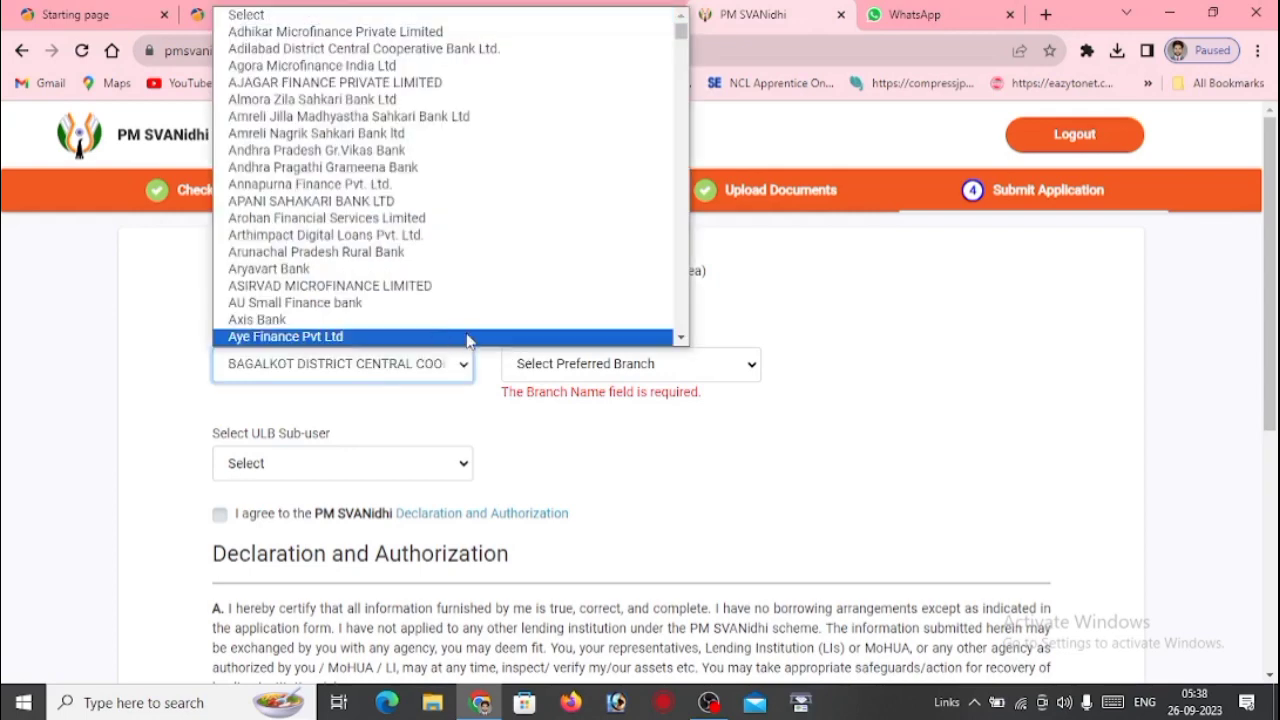
key("Down")
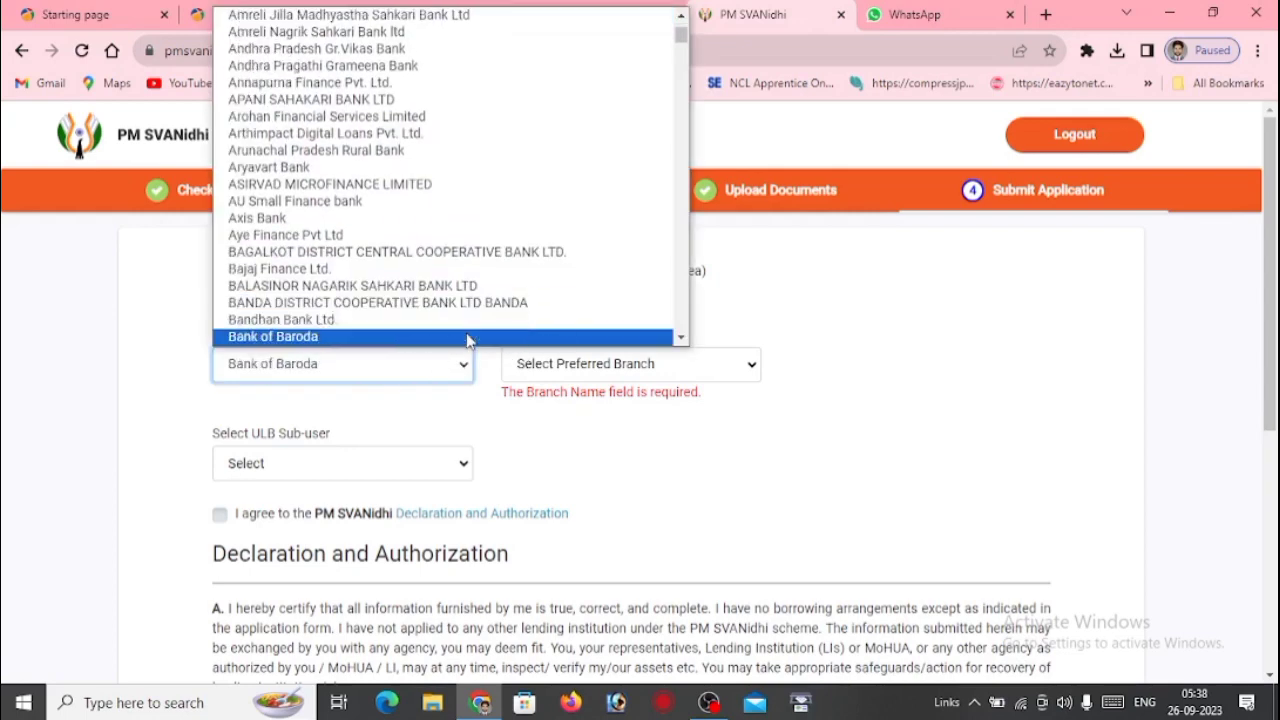
left_click(378, 320)
left_click(661, 374)
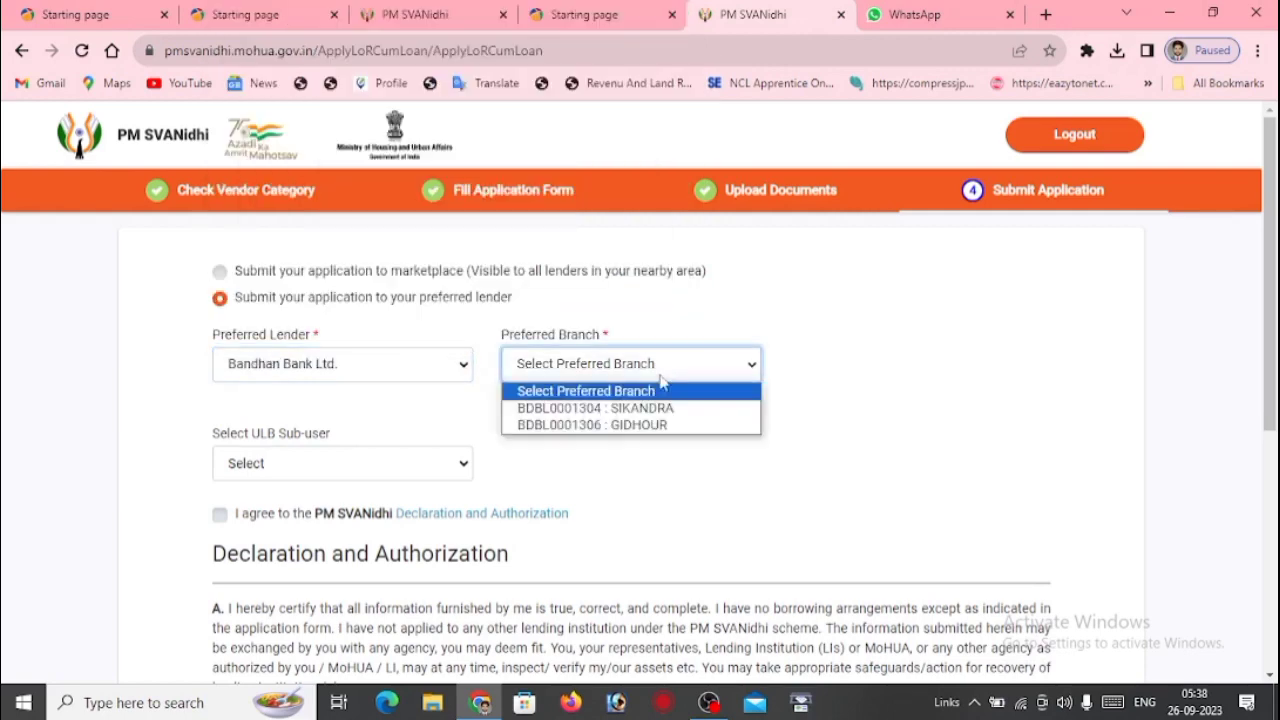
left_click(618, 408)
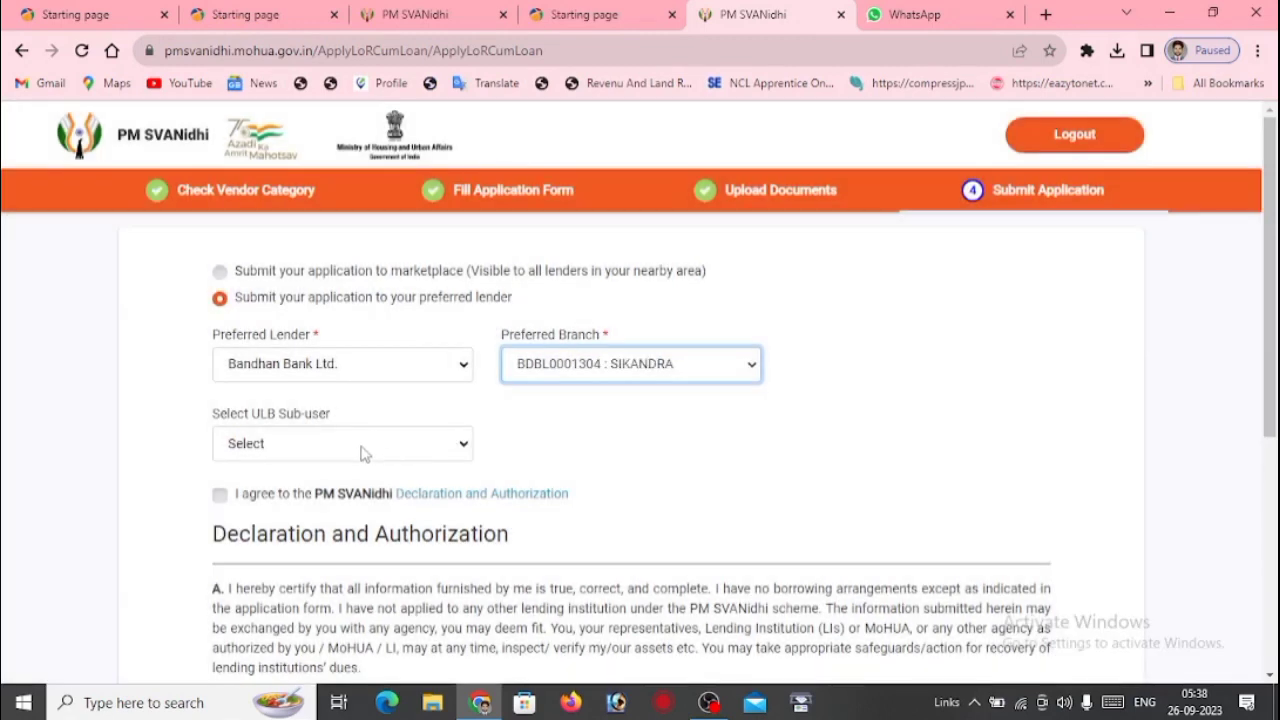
Step: Check the ULB sub-user choices, accept the declaration and authorization, and submit the application
left_click(365, 445)
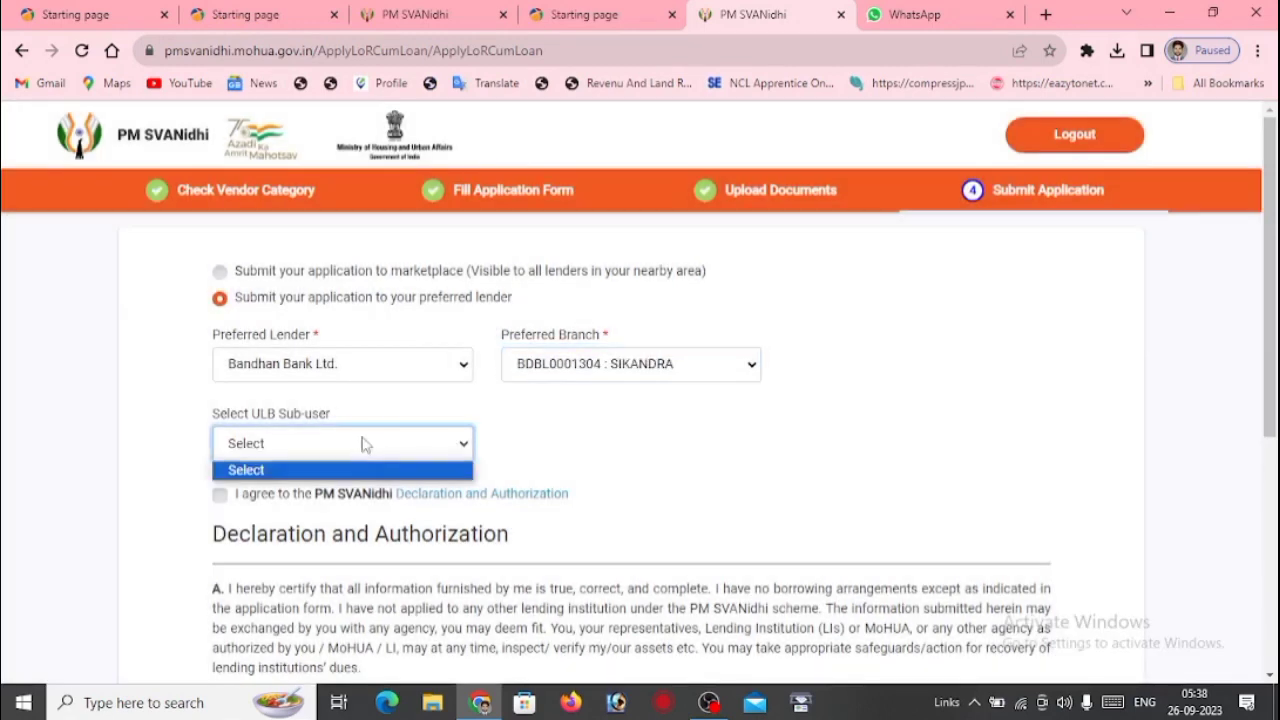
left_click(365, 445)
left_click(365, 445)
left_click(365, 445)
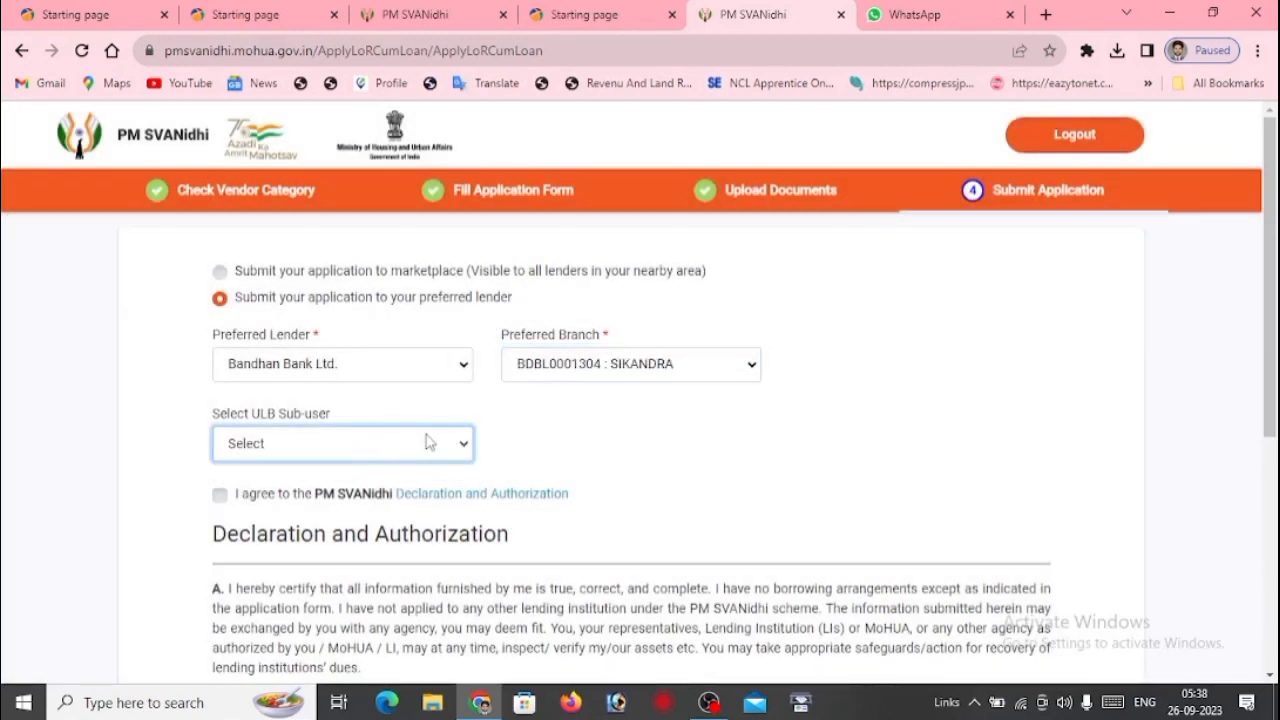
left_click(428, 442)
left_click(428, 442)
left_click(428, 442)
left_click(428, 442)
left_click(220, 494)
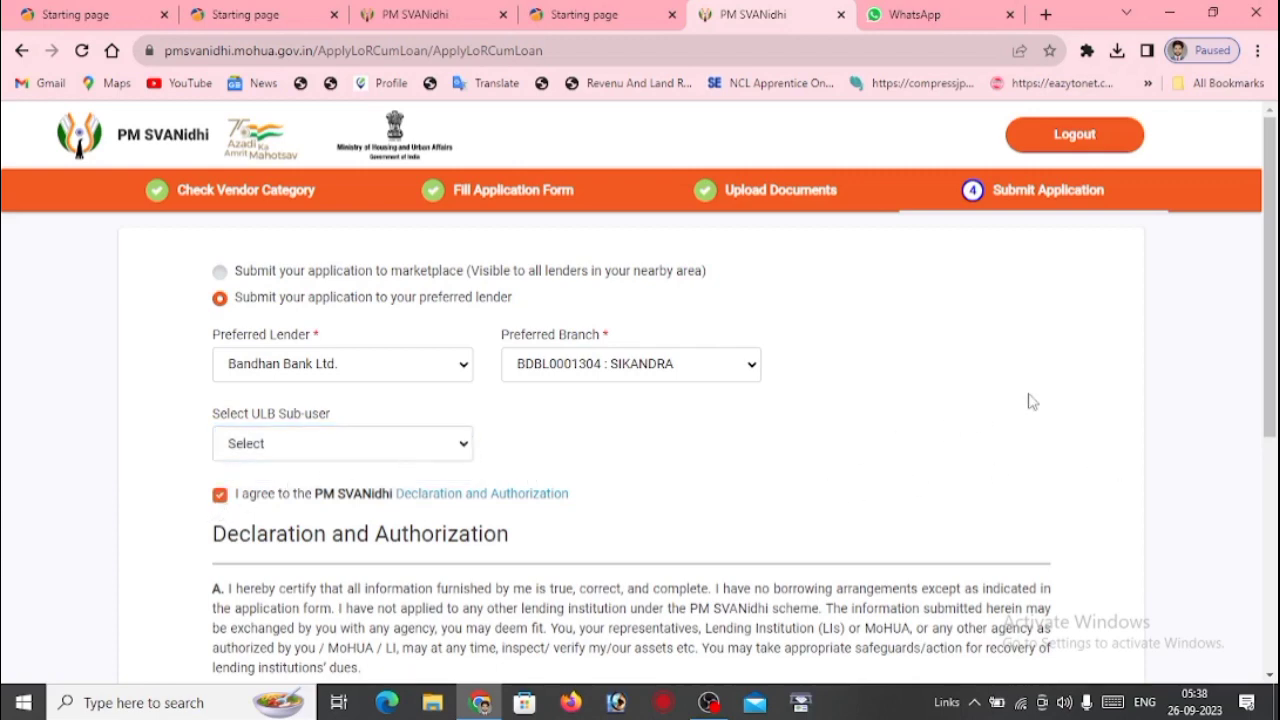
scroll(1270, 400, "down", 2)
scroll(1270, 400, "down", 2)
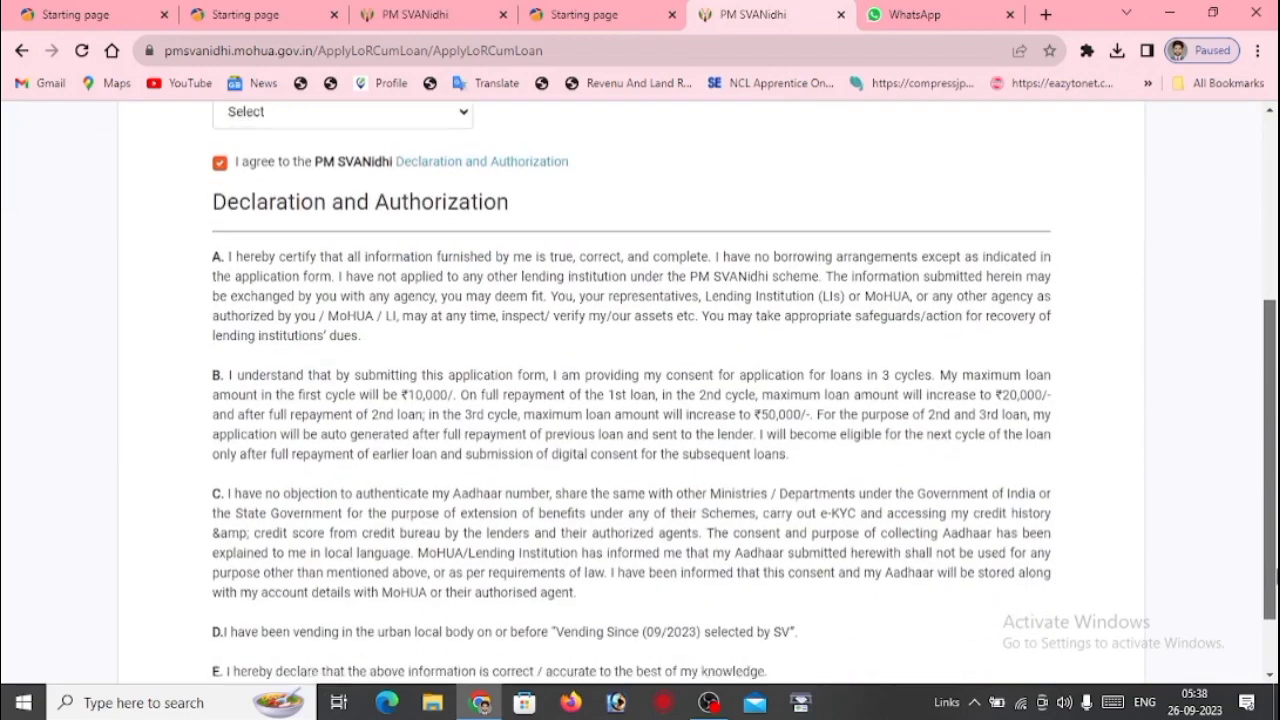
left_click(688, 626)
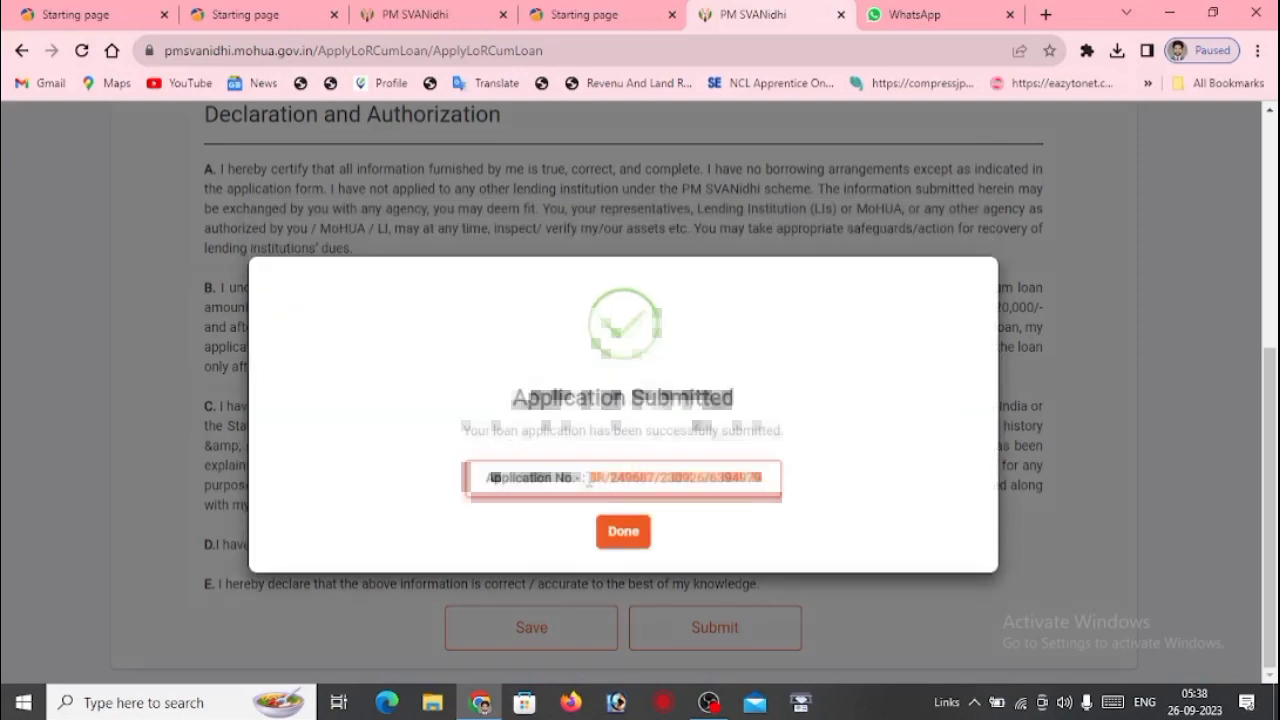
Step: Copy the application number, close the confirmation, and download the LoR Form from the status page
left_click_drag(589, 481, 786, 485)
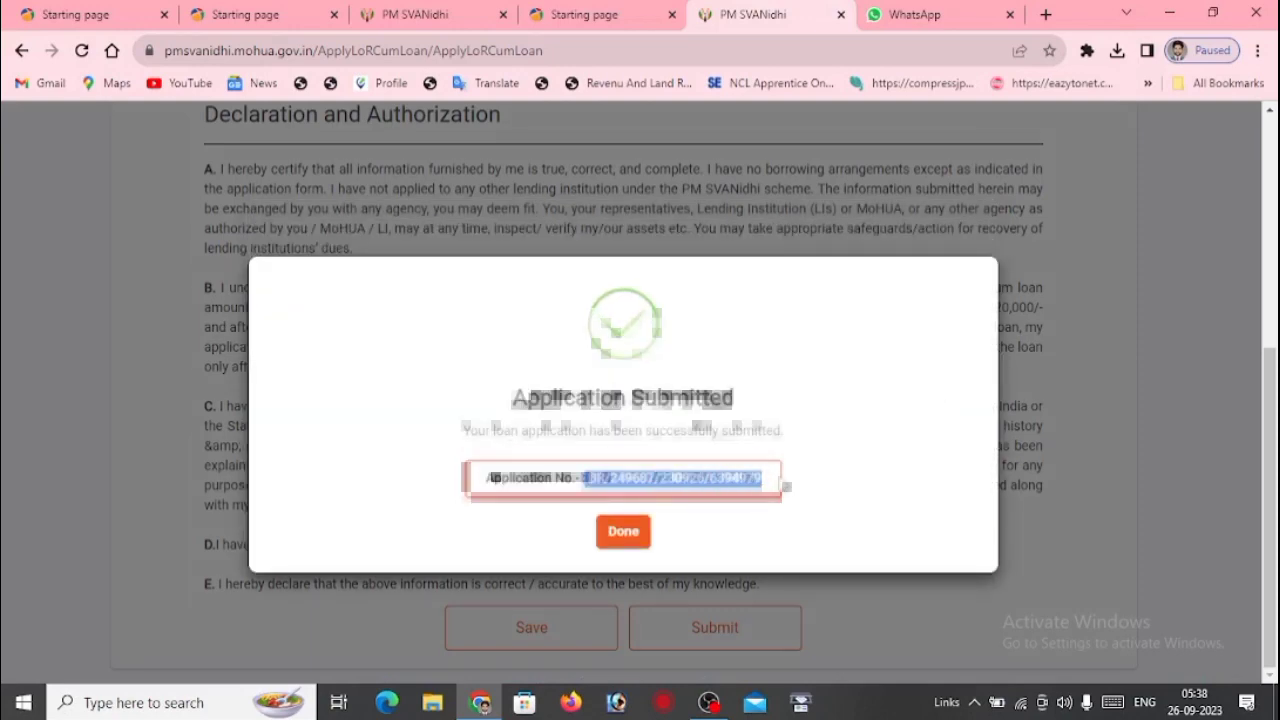
left_click(611, 535)
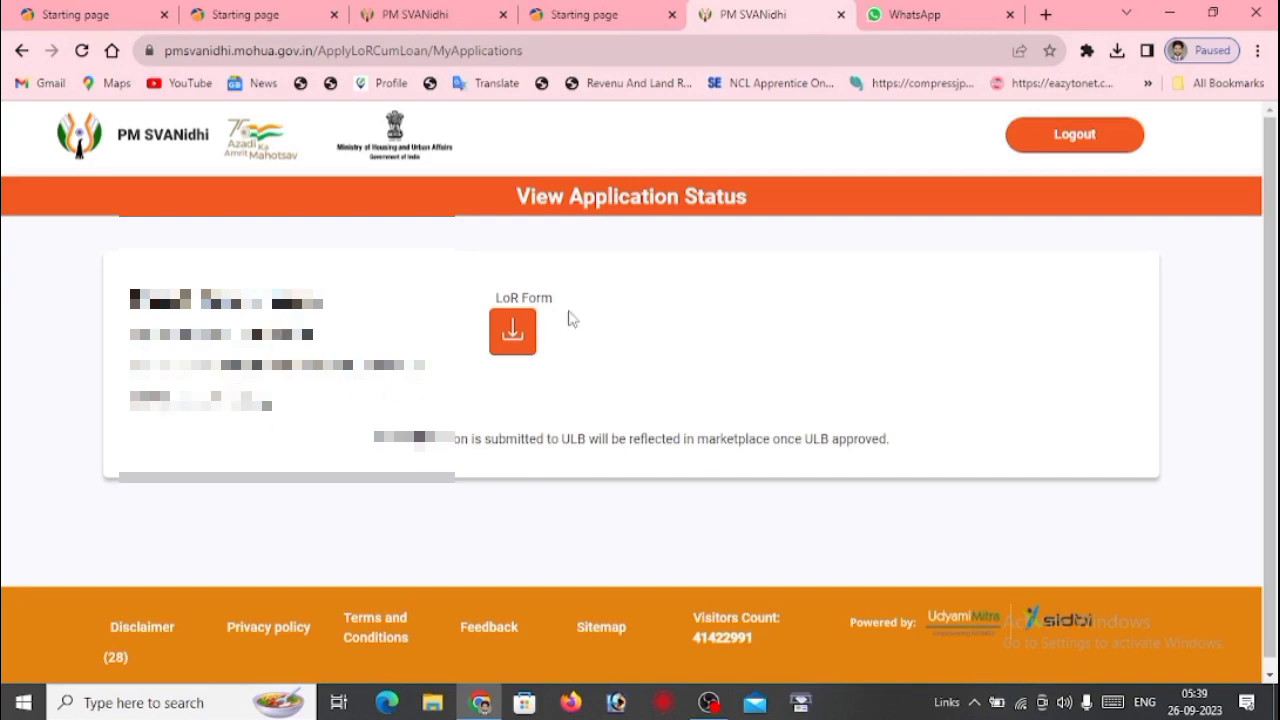
left_click(515, 333)
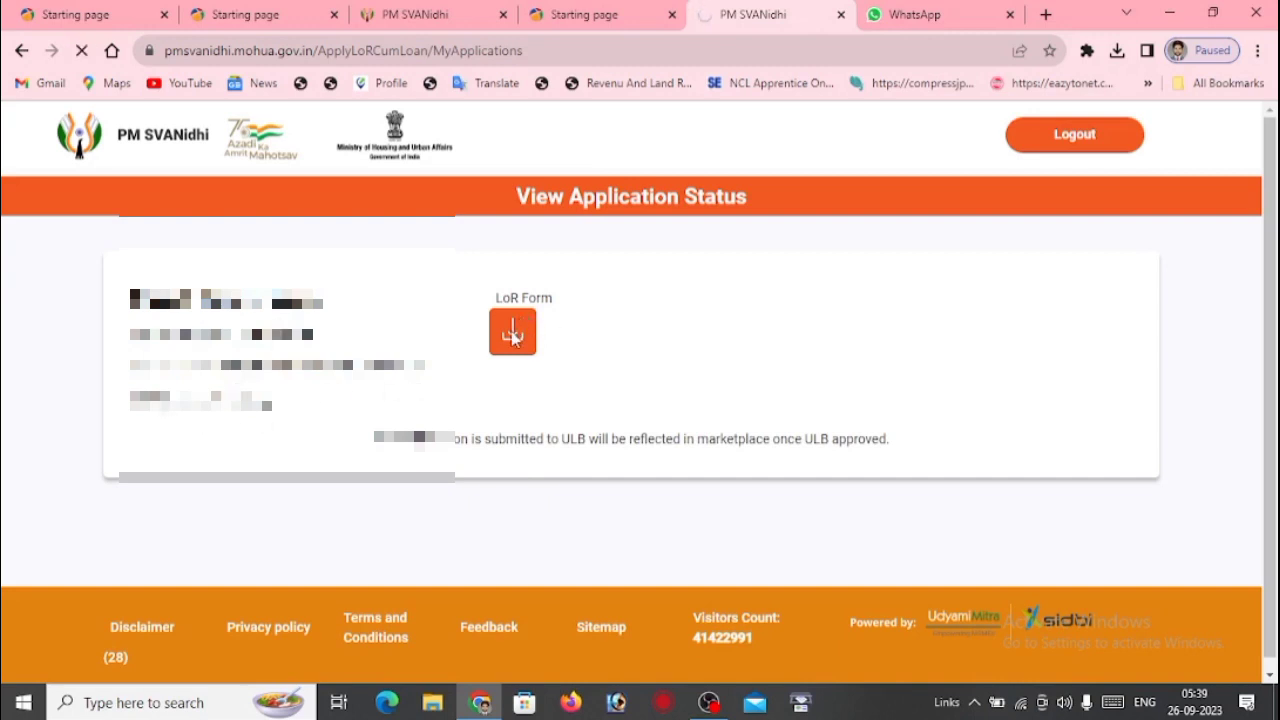